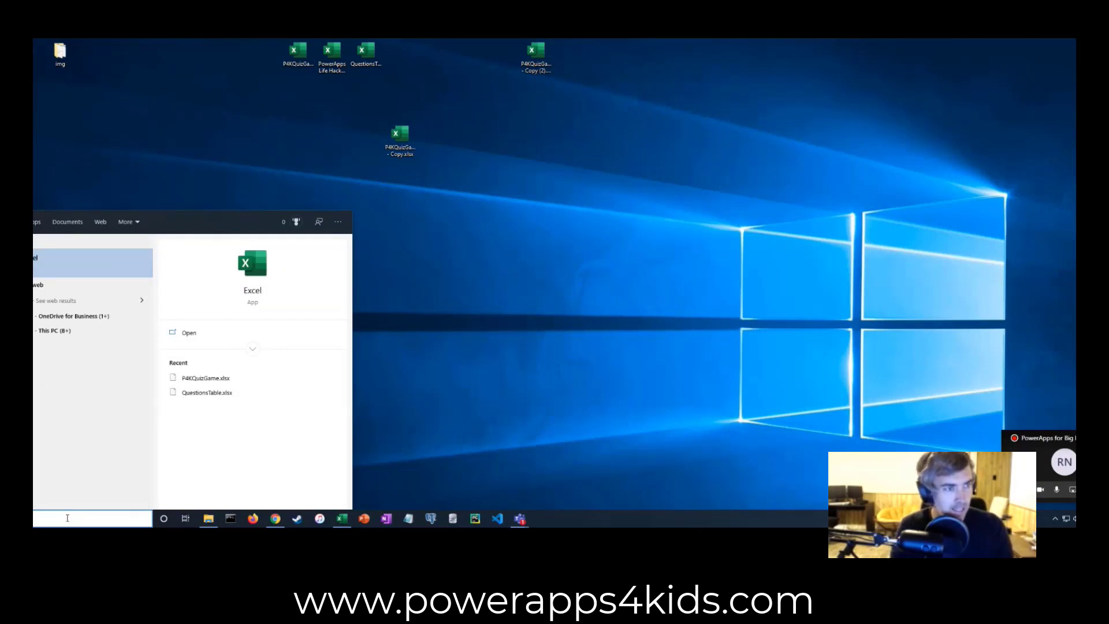
Step: Launch Excel with a blank workbook, then reposition and enlarge its window on the desktop
left_click(60, 269)
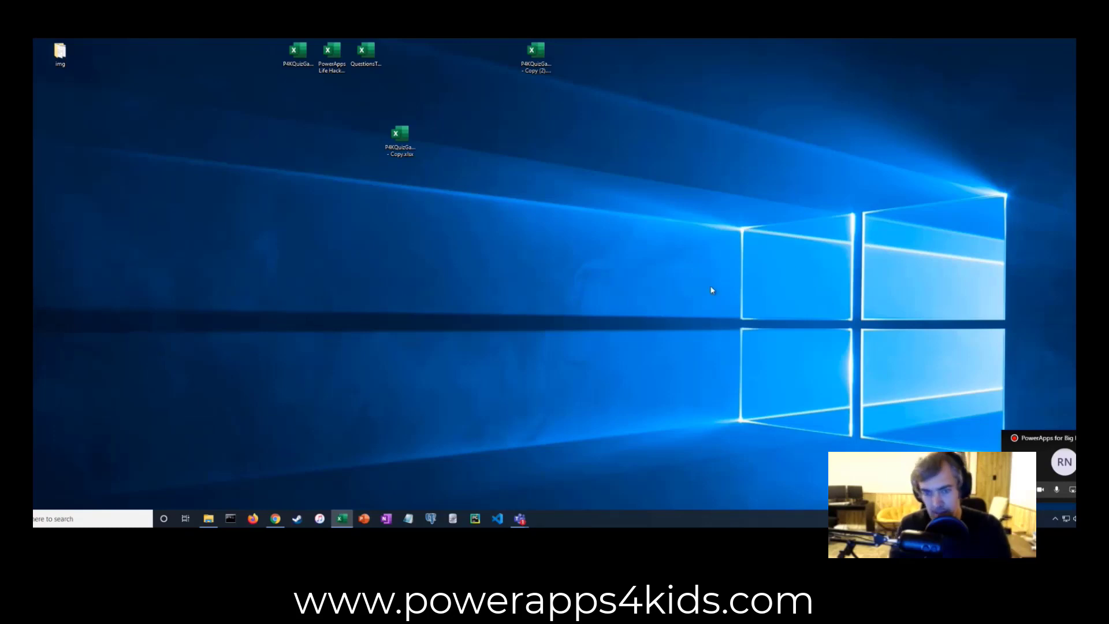
left_click_drag(839, 151, 301, 87)
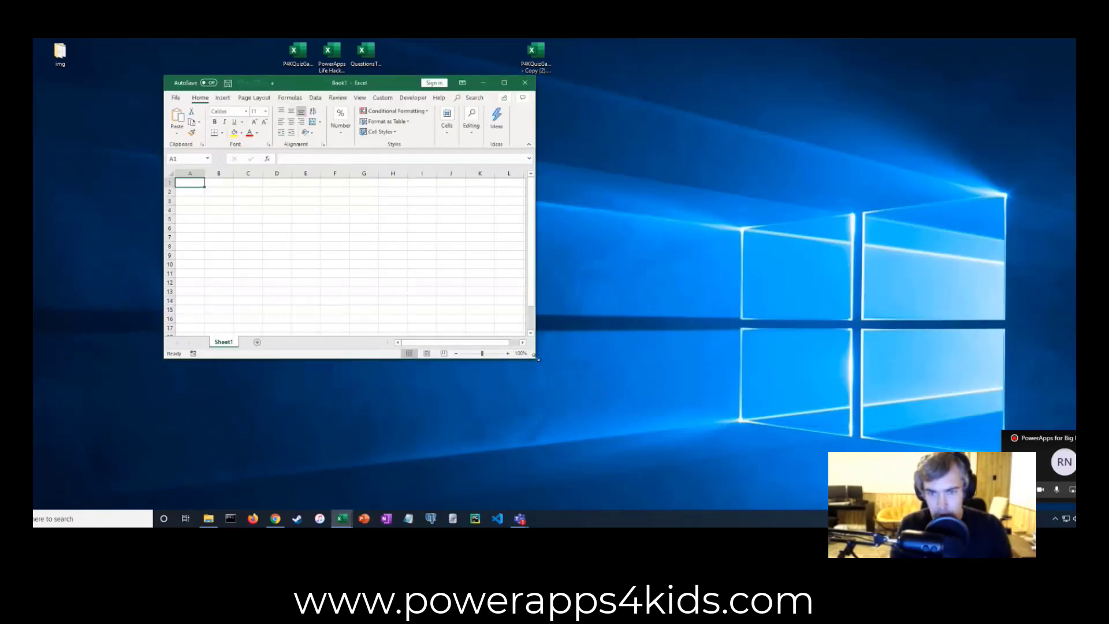
left_click_drag(538, 360, 855, 486)
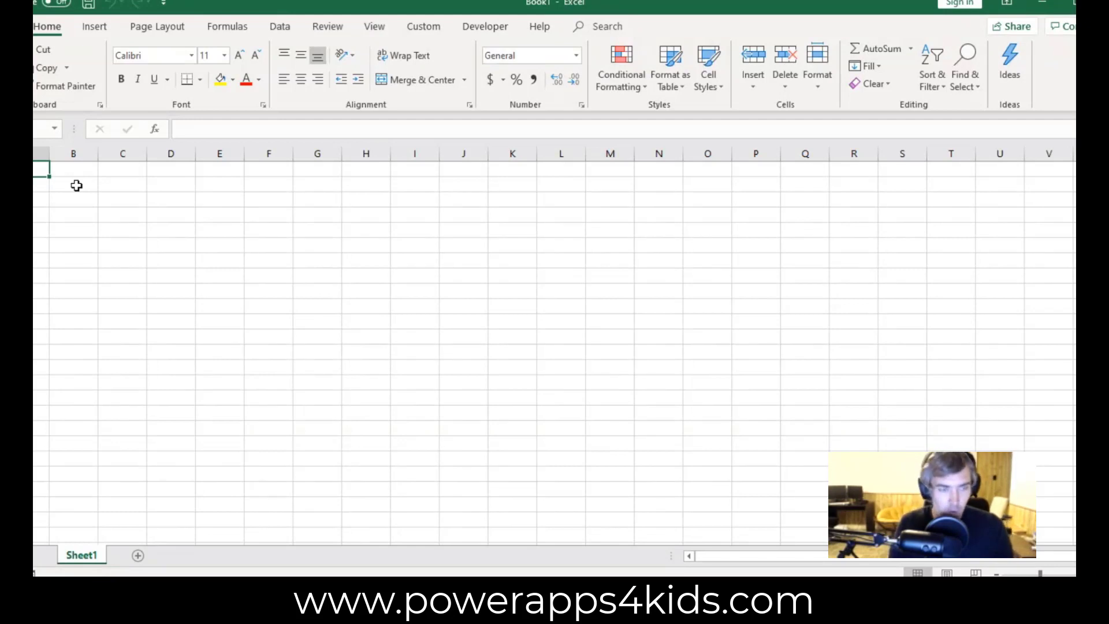
Step: Widen columns A to C and enter the header "Quiz Name" in cell A1
left_click_drag(50, 153, 324, 154)
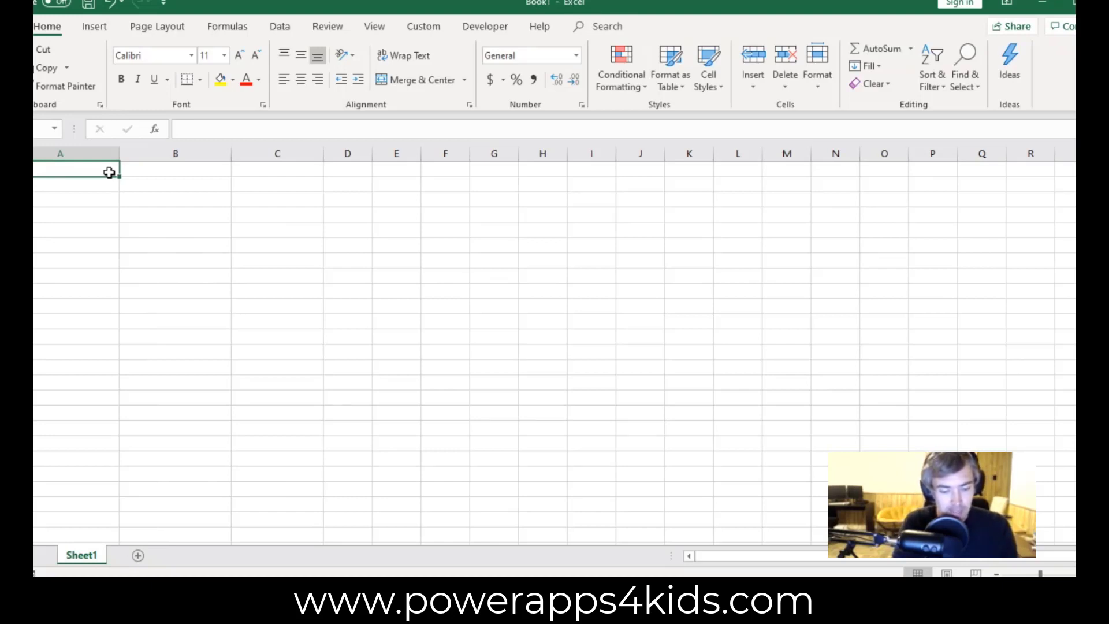
type("Quiz")
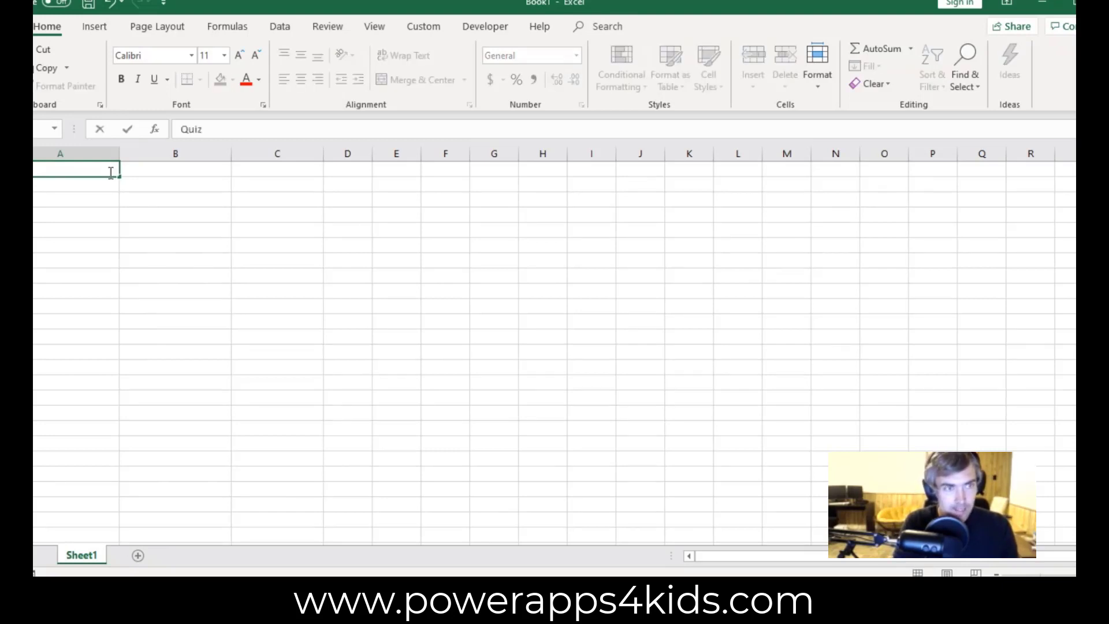
type(" Name")
left_click(102, 210)
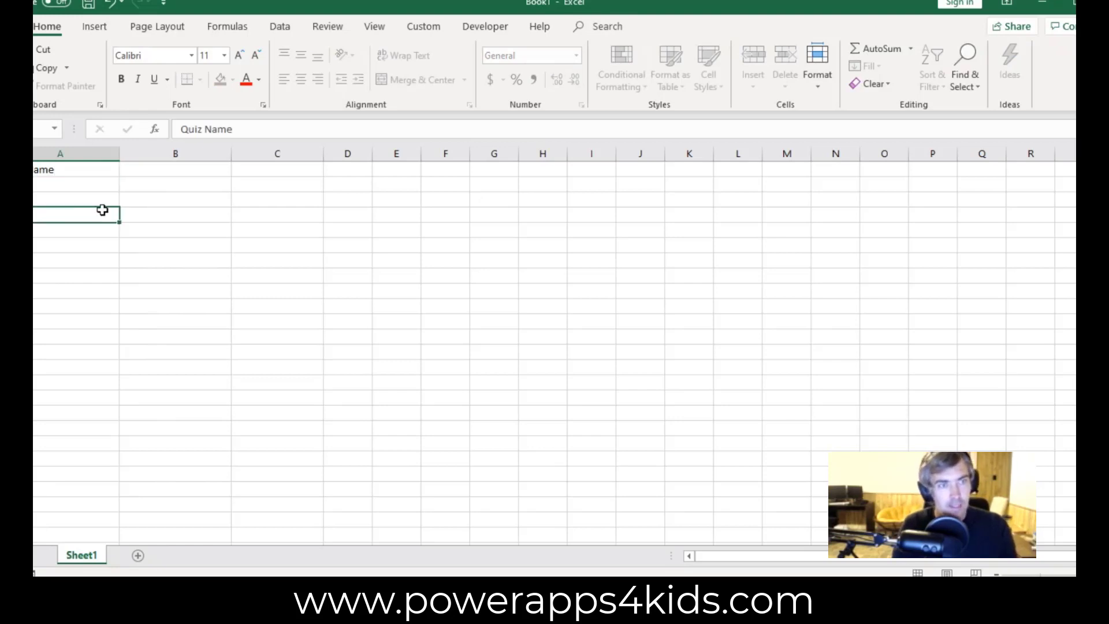
left_click_drag(90, 186, 94, 390)
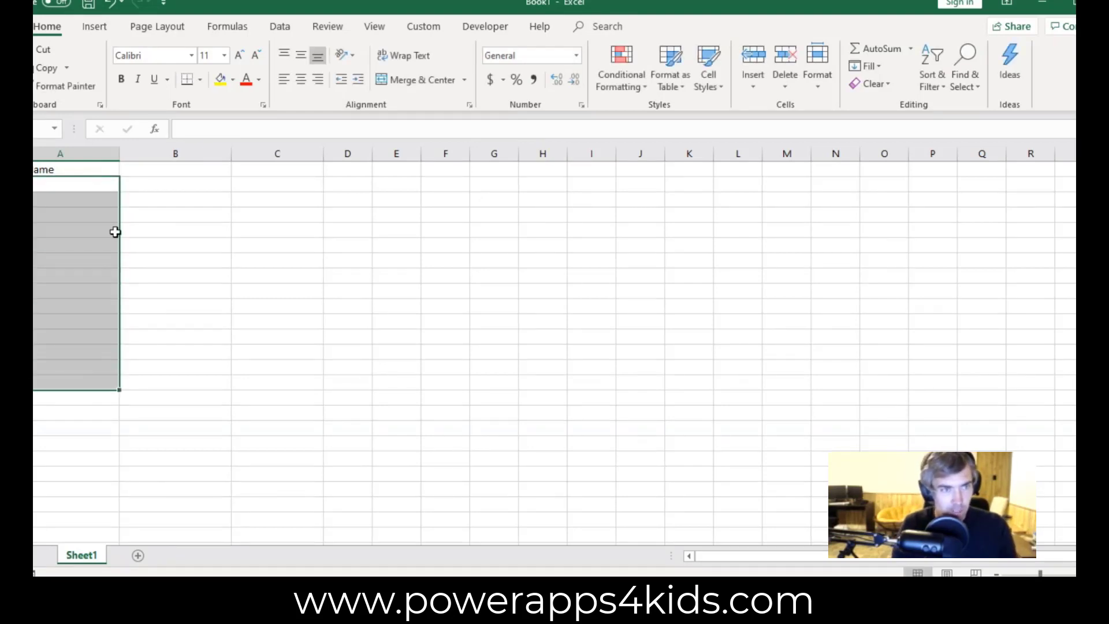
Step: Enter the header "Question" in cell B1 and widen column B further
left_click(142, 169)
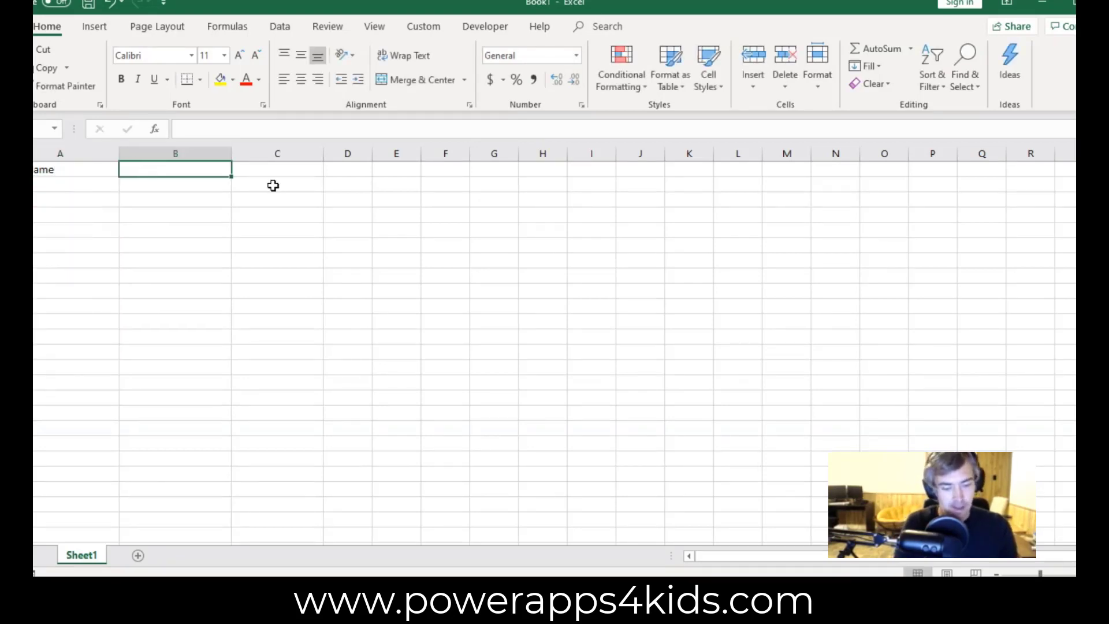
type("Question")
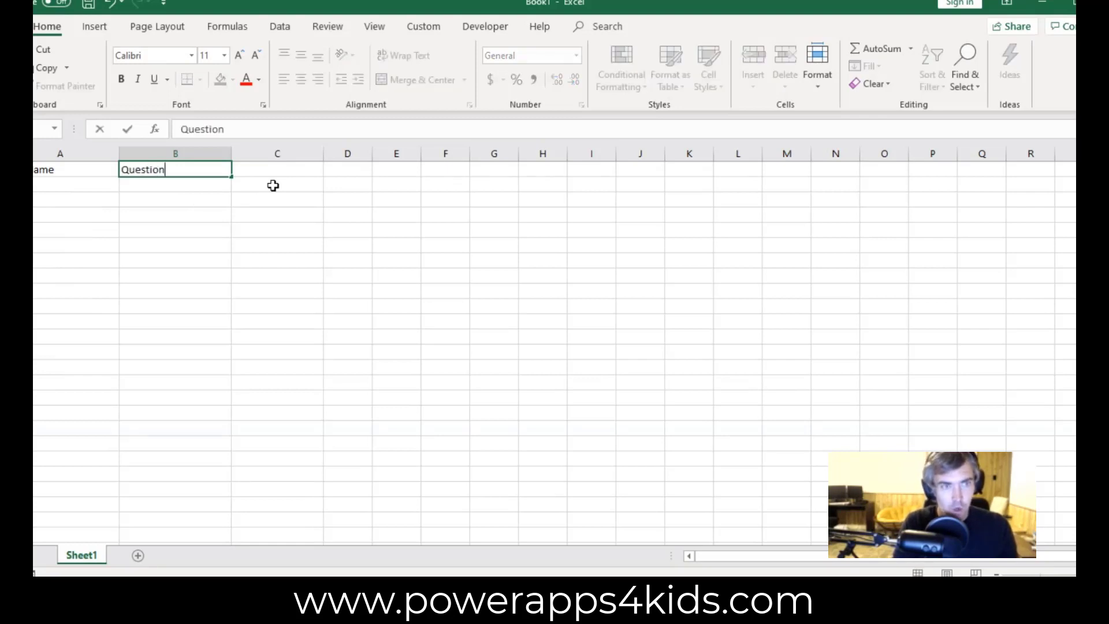
key("Tab")
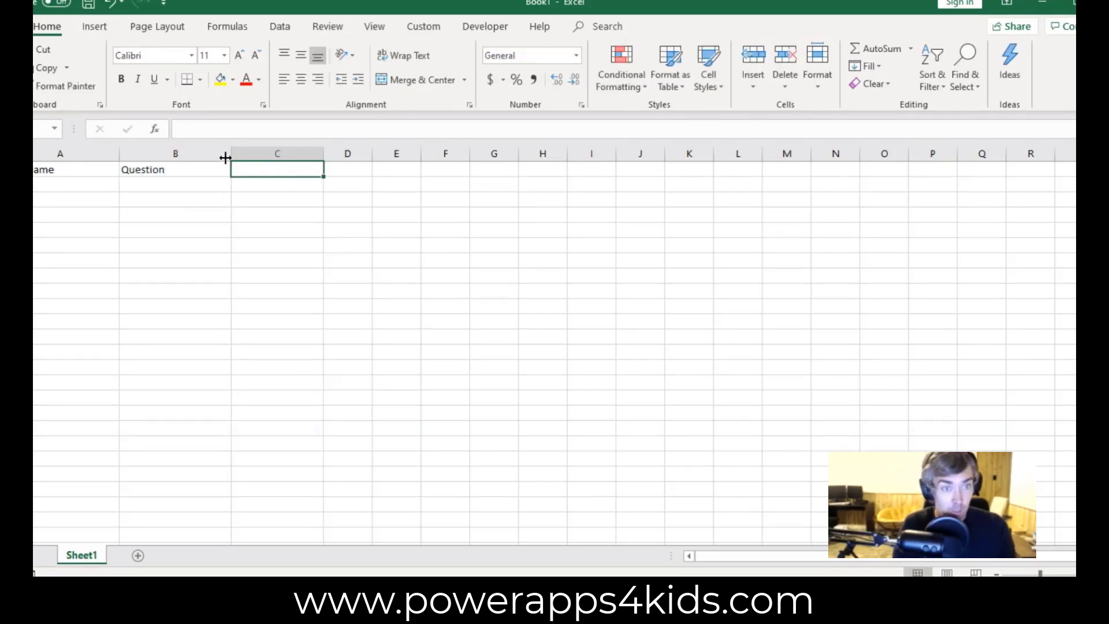
left_click_drag(225, 157, 271, 156)
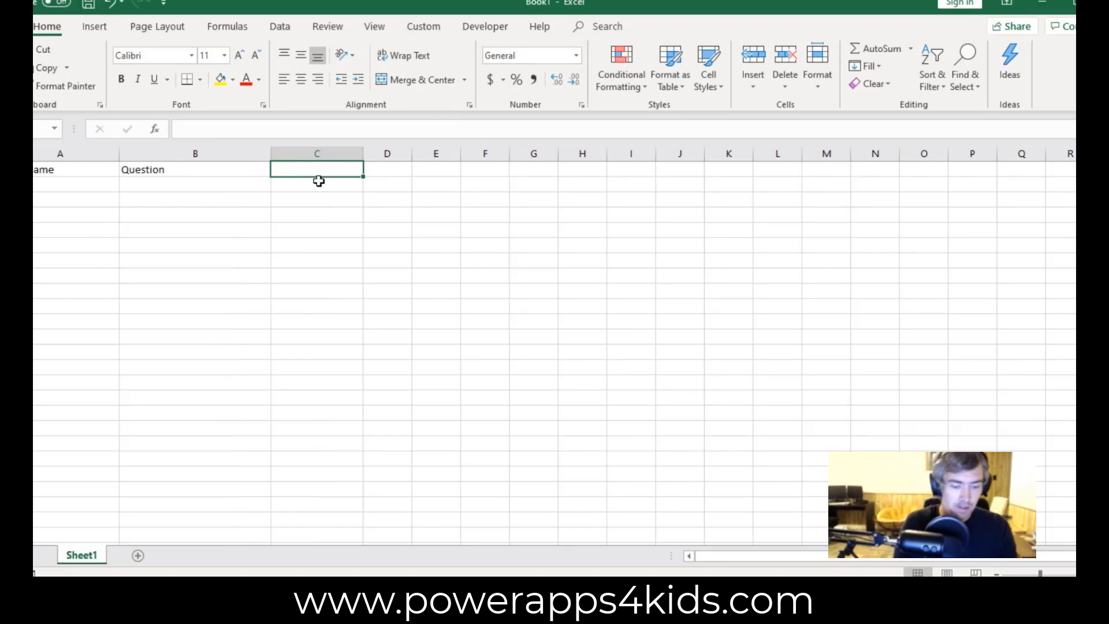
Step: Enter the headers "Answer1" in C1 and "Awnser2" in D1, and widen columns C and D
type("Answer1")
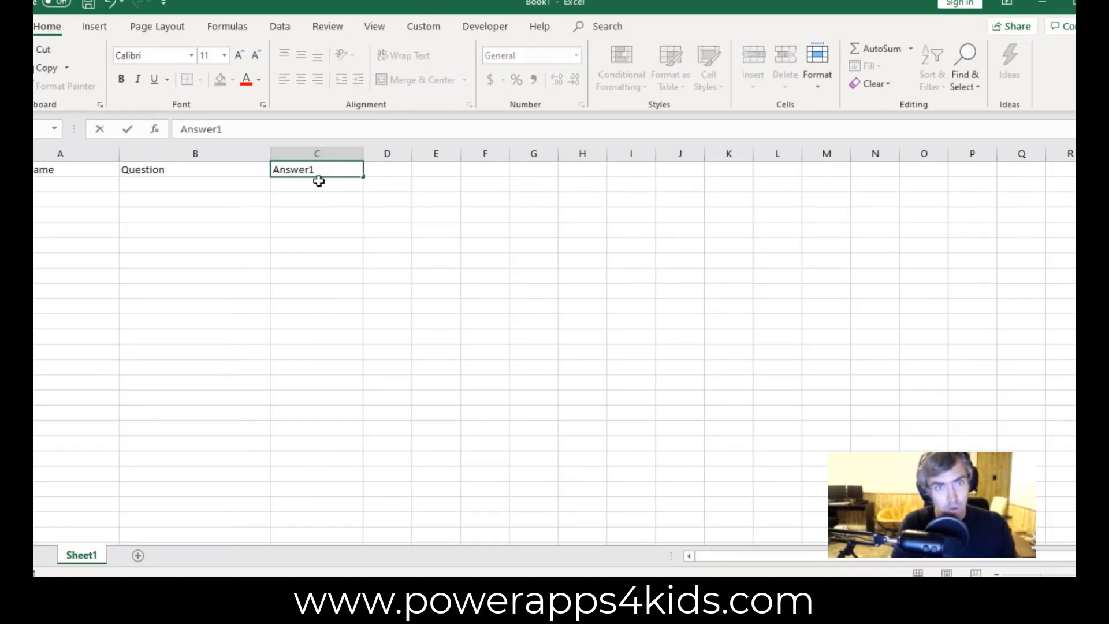
key("Tab")
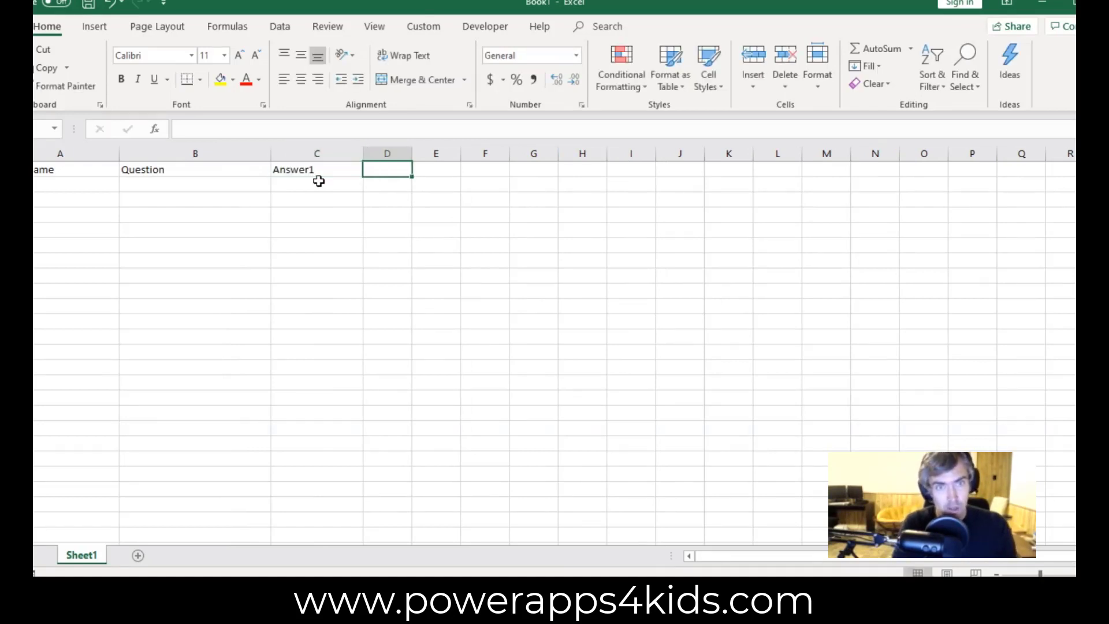
type("Awnser")
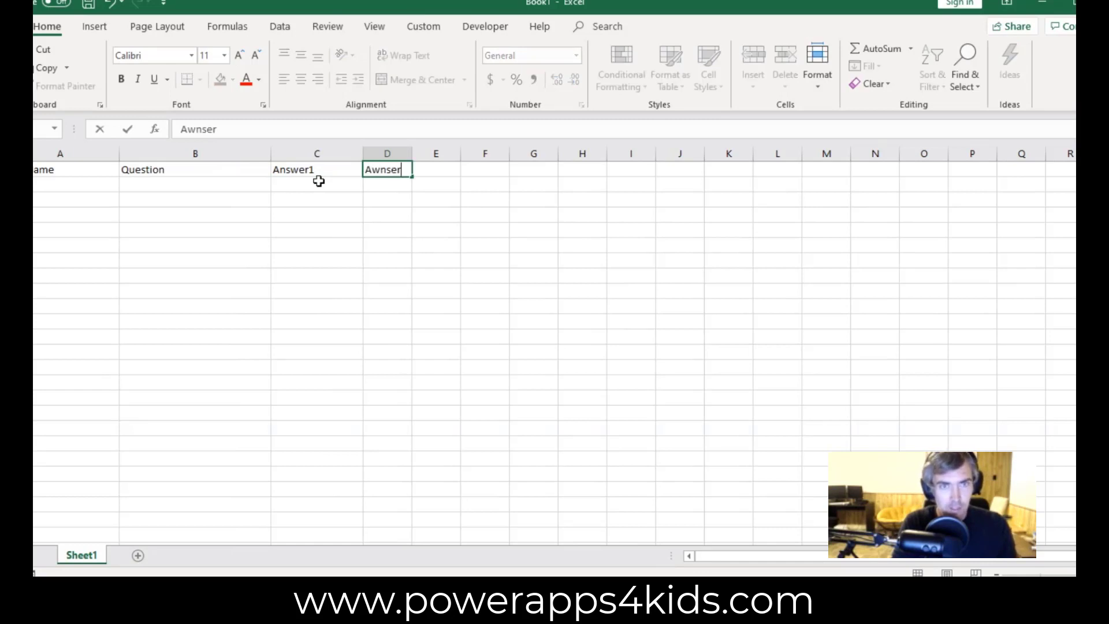
type("2")
left_click(413, 210)
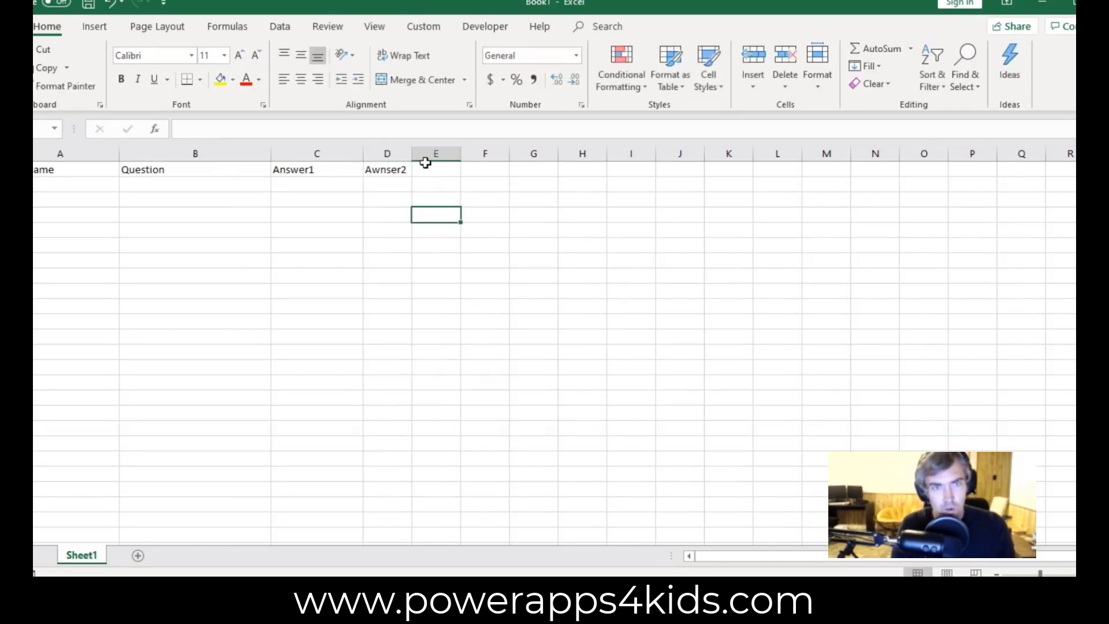
left_click_drag(412, 153, 472, 154)
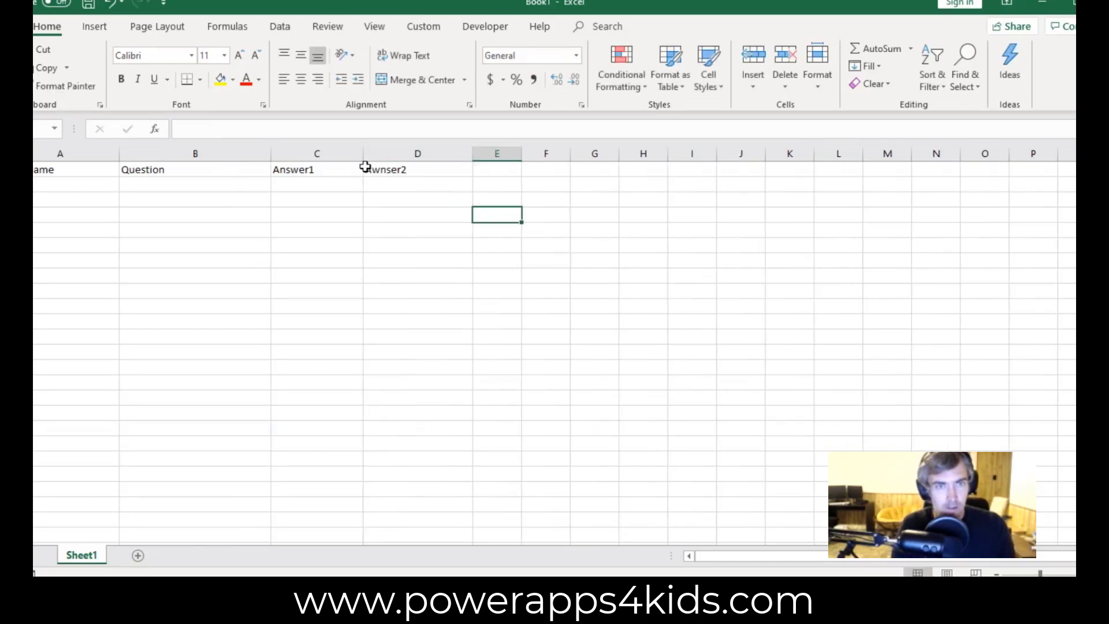
left_click_drag(364, 153, 378, 153)
Step: Enter the headers "Answer3" in cell E1 and "Answer4" in cell F1
left_click(505, 168)
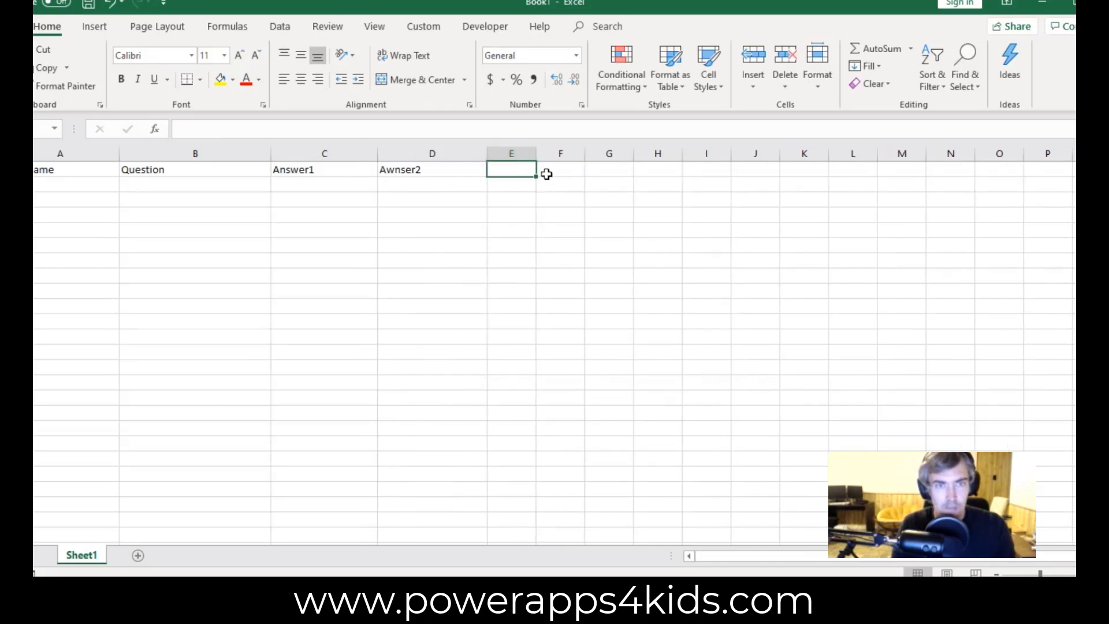
type("Answ")
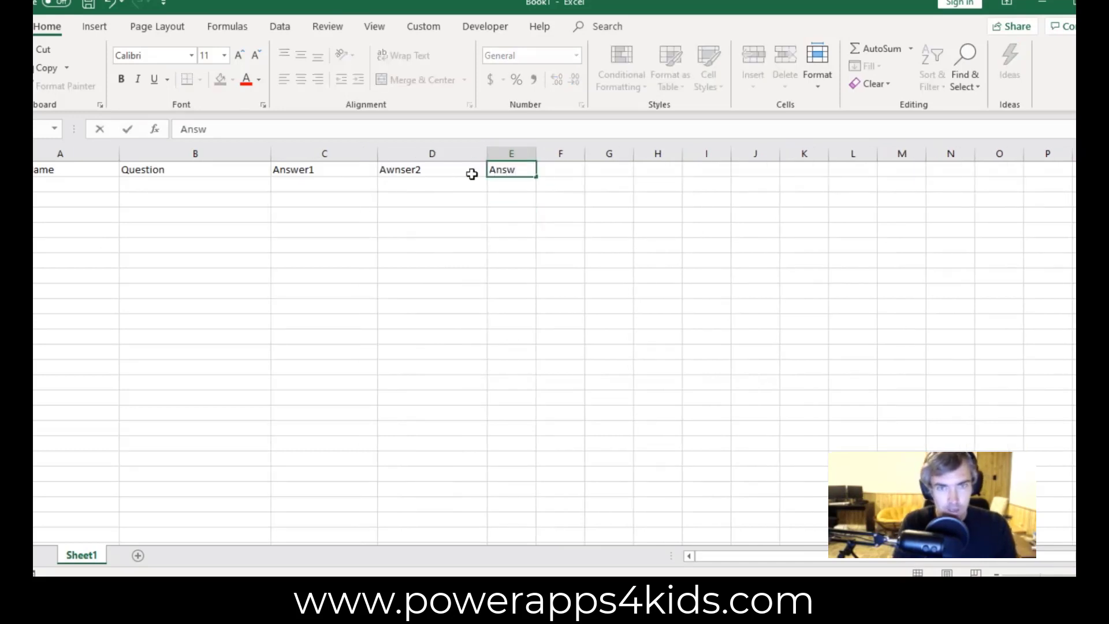
type("er3")
key("Tab")
type("A")
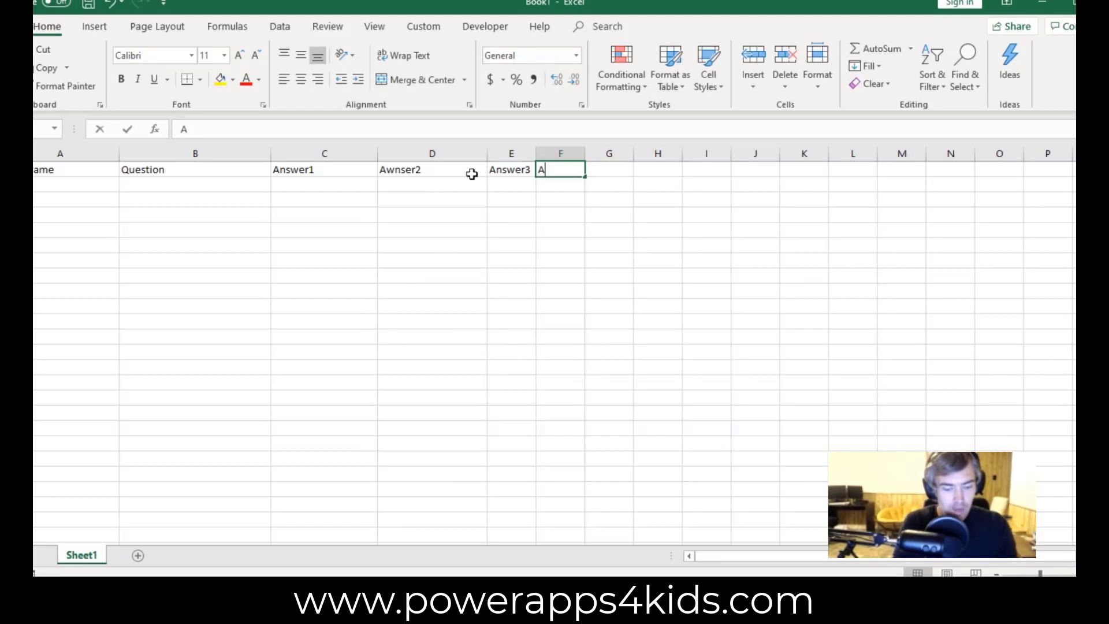
type("nswer4")
key("Tab")
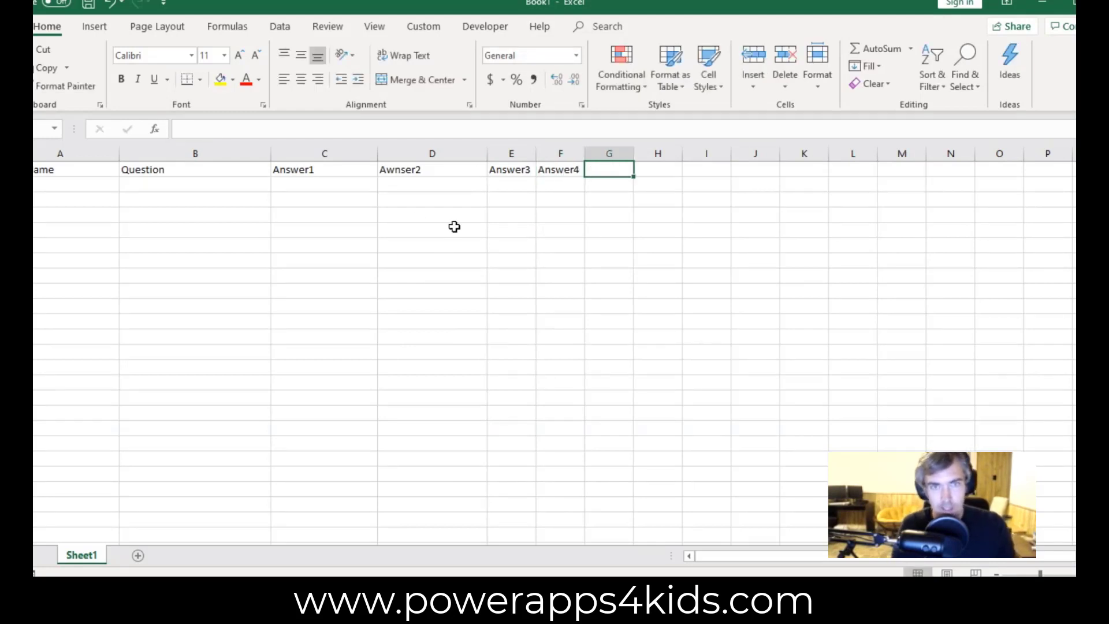
Step: Narrow column B slightly and widen columns E to G
left_click(426, 214)
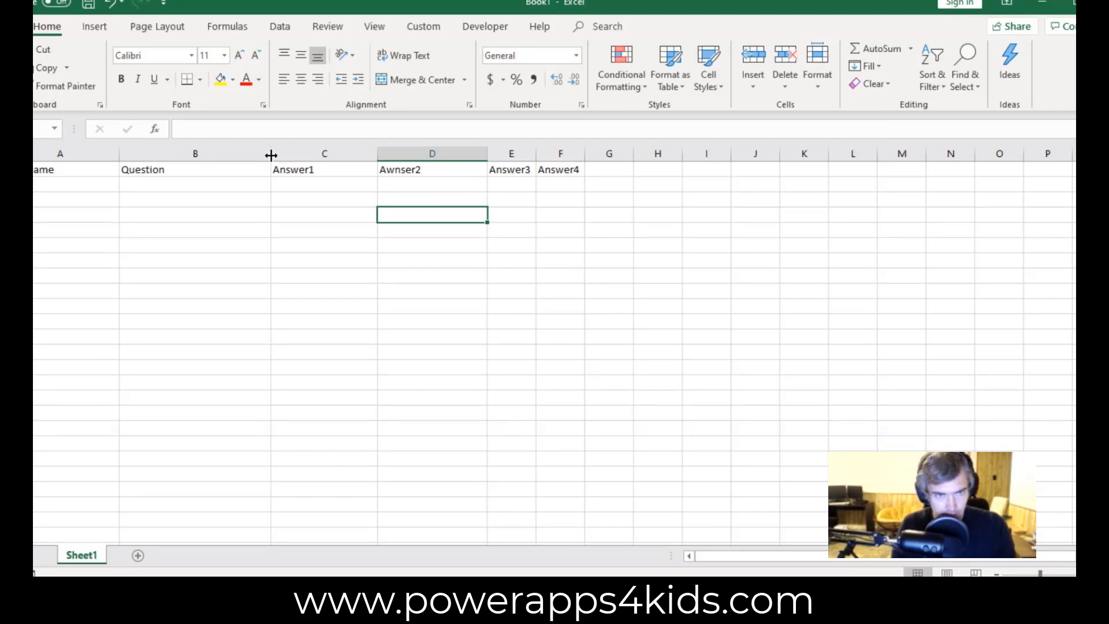
mouse_move(271, 155)
left_mouse_down()
mouse_move(223, 154)
mouse_move(263, 155)
left_mouse_up()
left_click_drag(527, 152, 790, 150)
Step: Enter the header "Correct Answer" in cell G1
left_click(741, 172)
type("Correc")
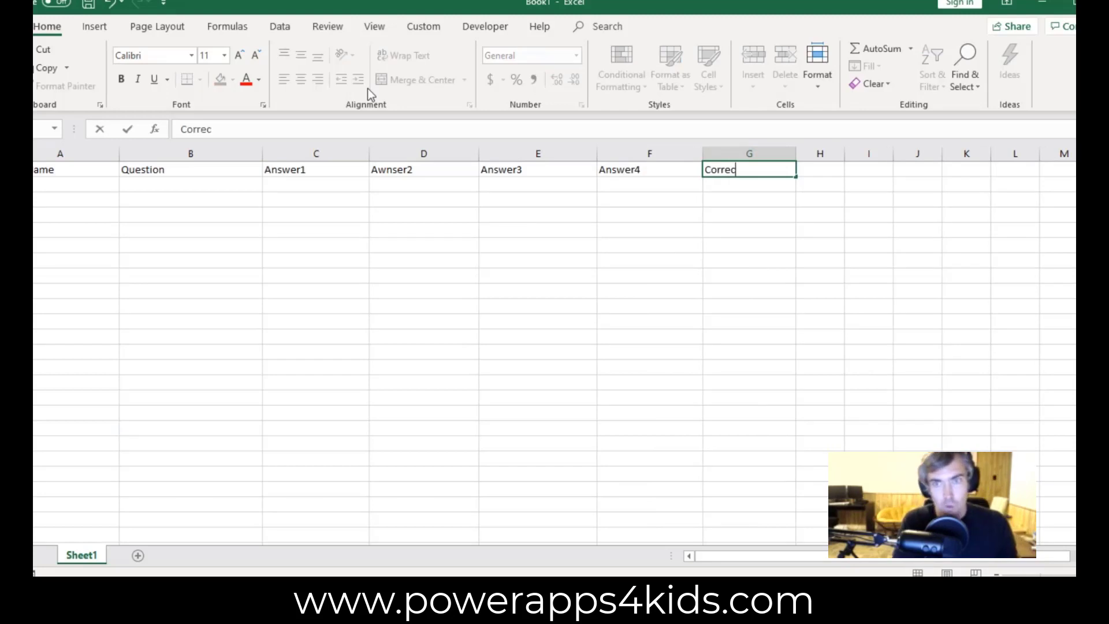
type("t")
key("BackSpace")
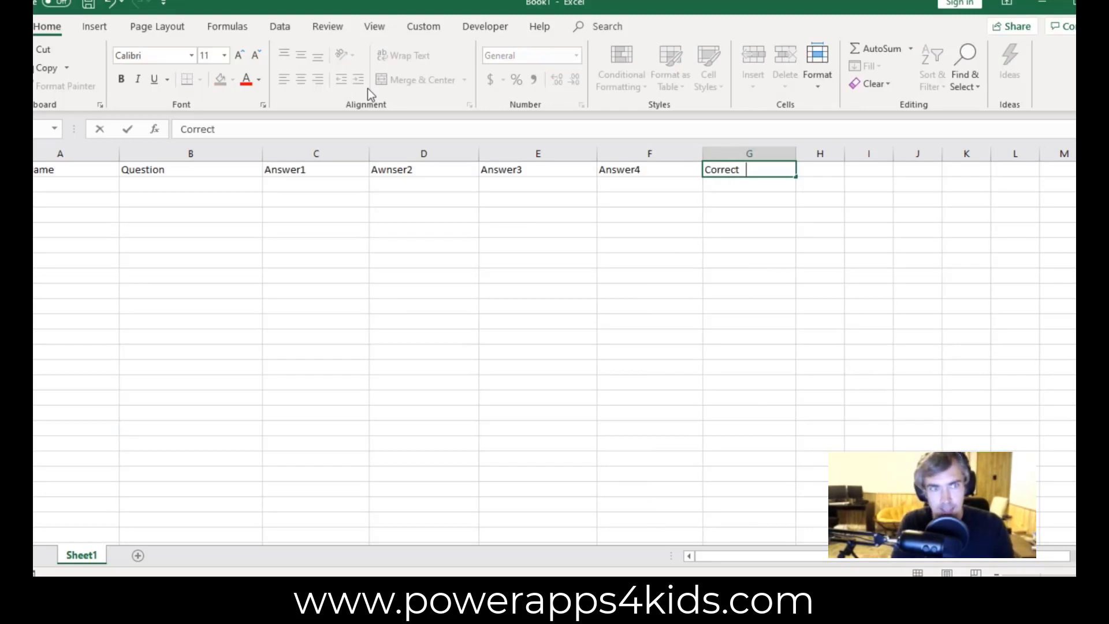
type("Answer")
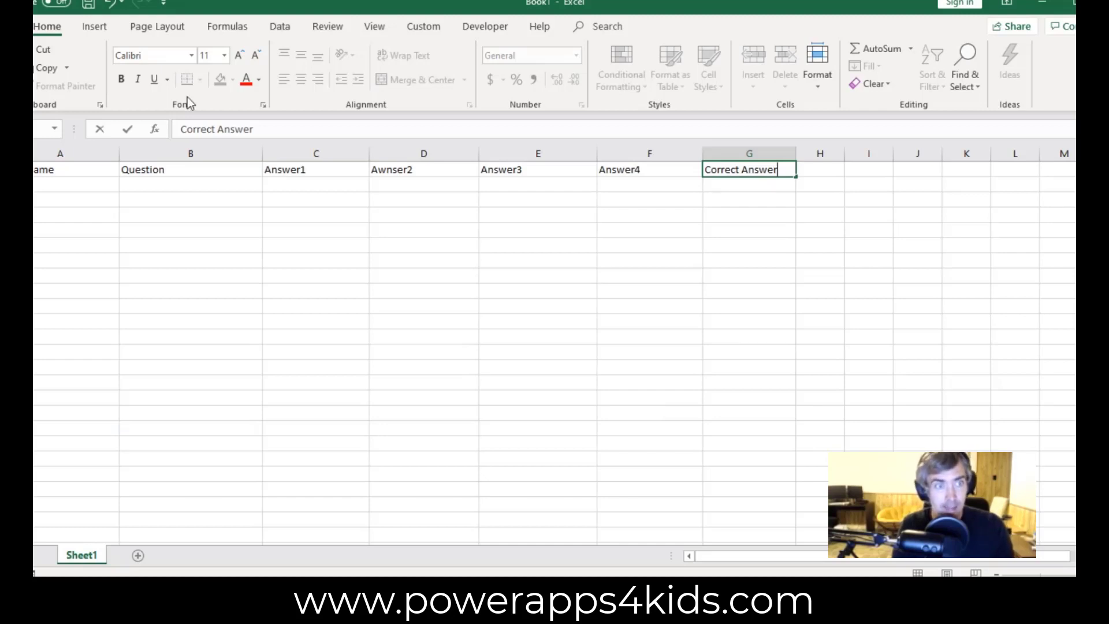
left_click(141, 274)
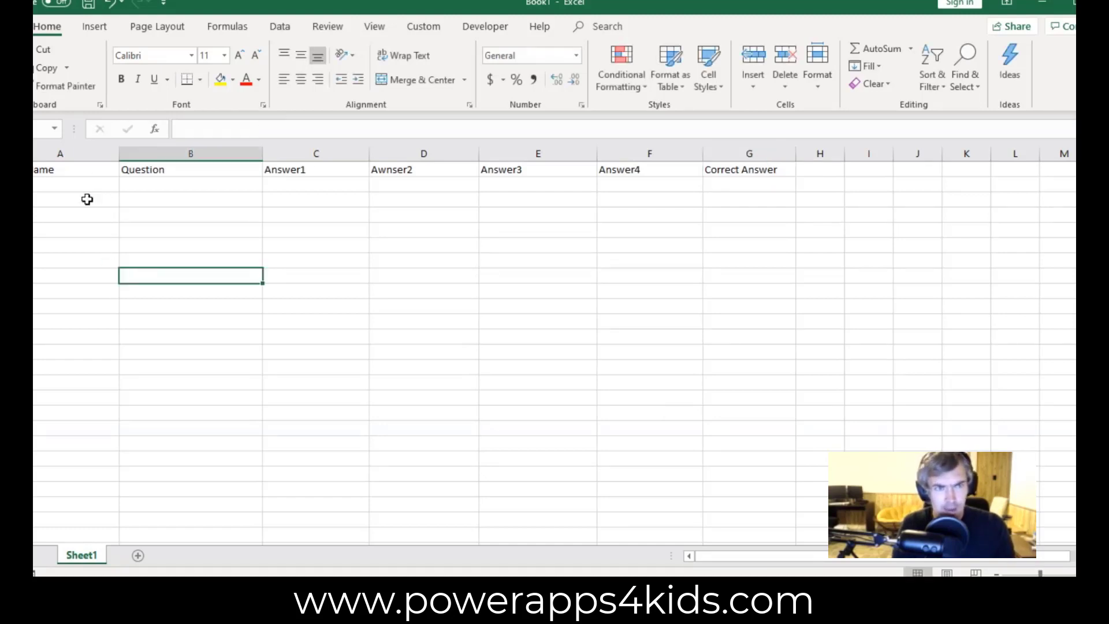
Step: Enter the first quiz question in cell B2: "What kingdom do Anna and Elsa live in?"
left_click(77, 184)
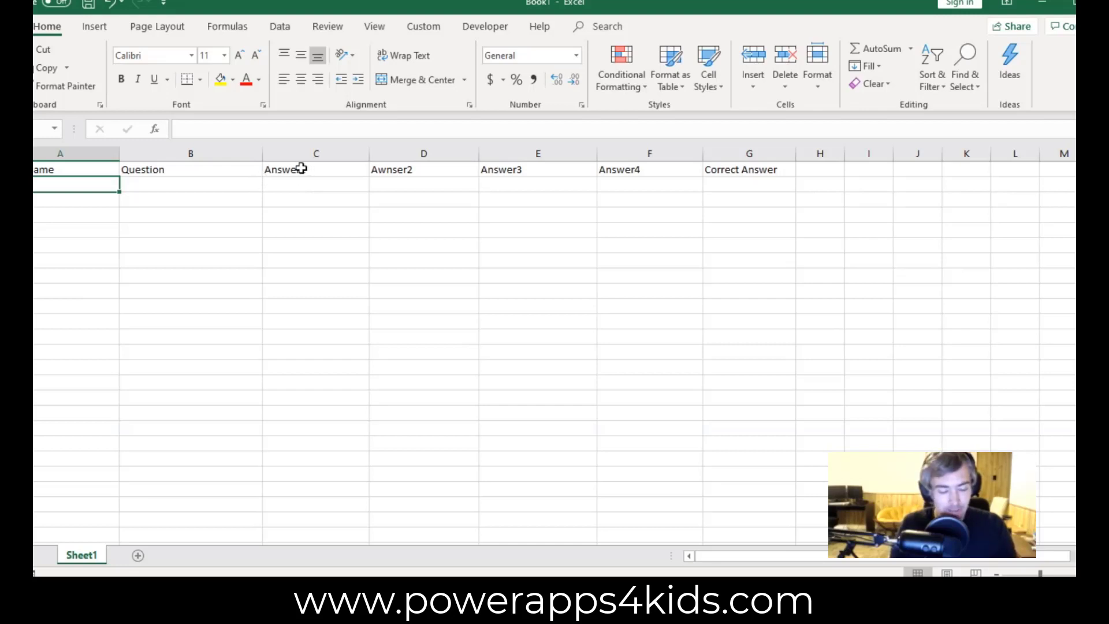
key("Tab")
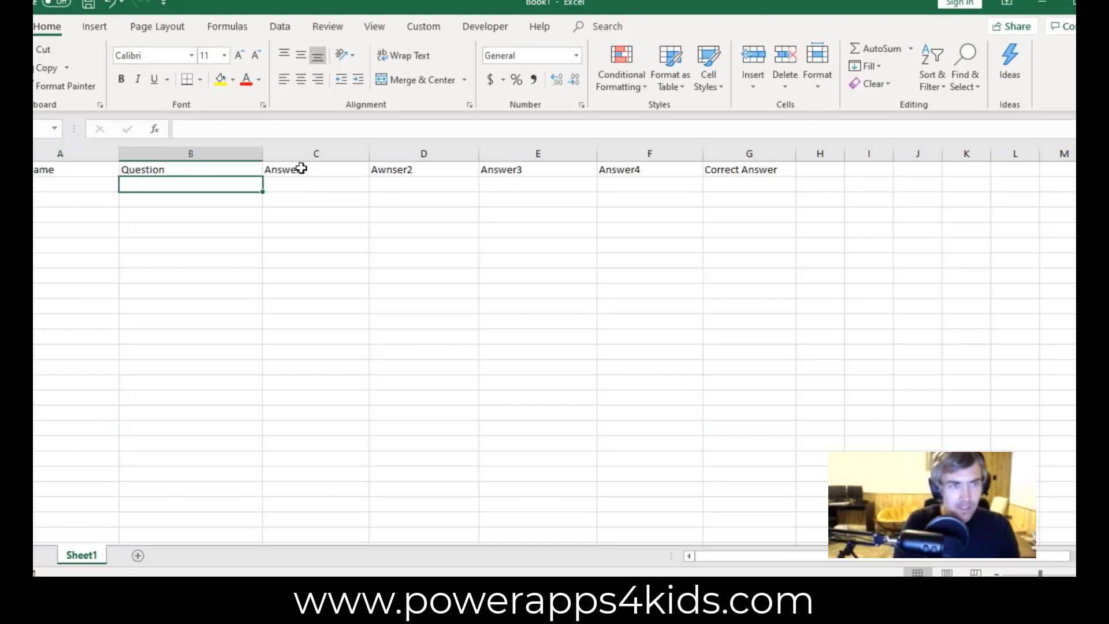
type("Whaty")
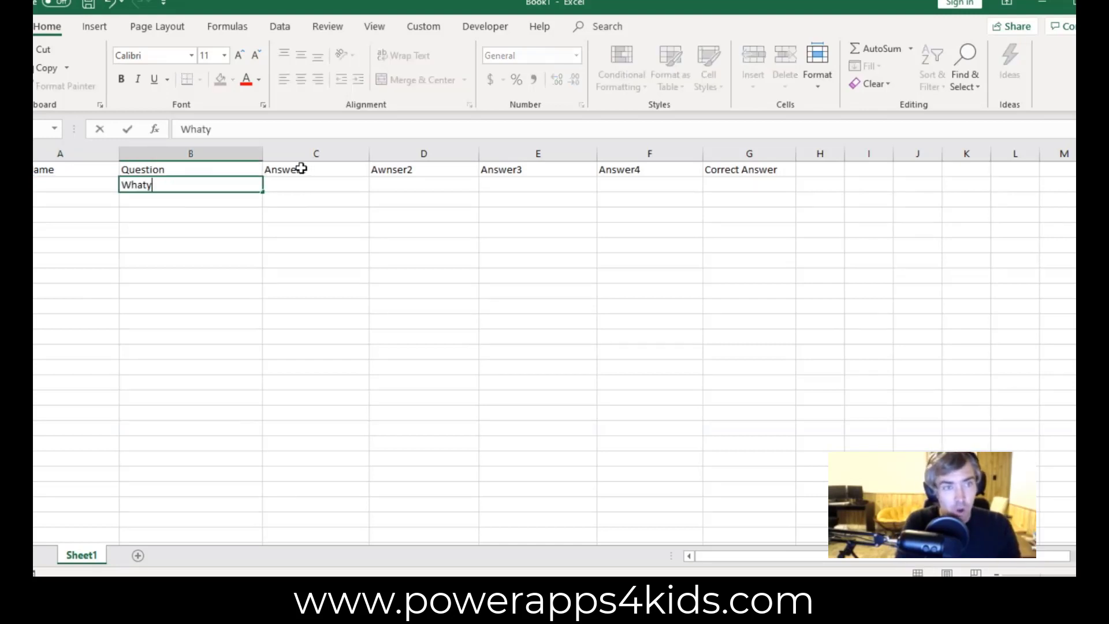
key("BackSpace")
type(" kingdom do")
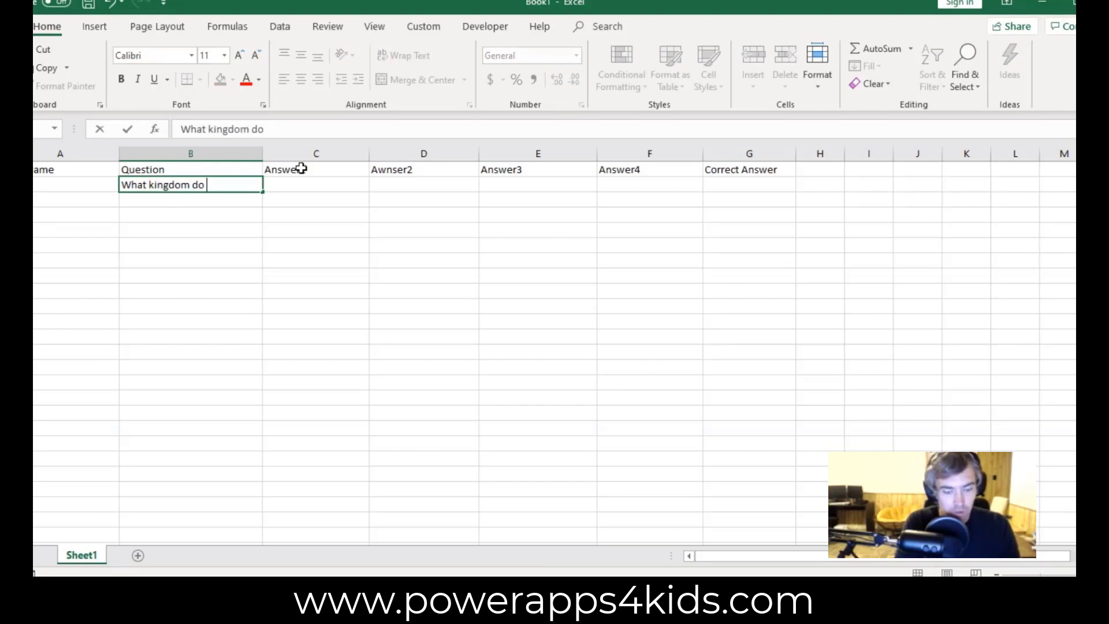
type(" Anna")
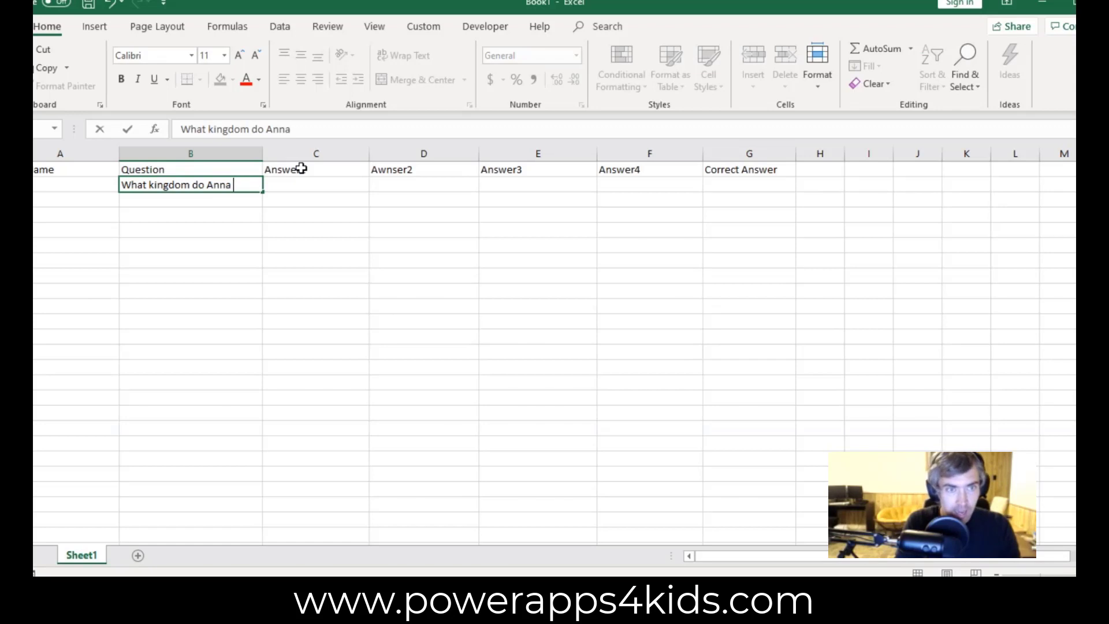
type(" and Elsa")
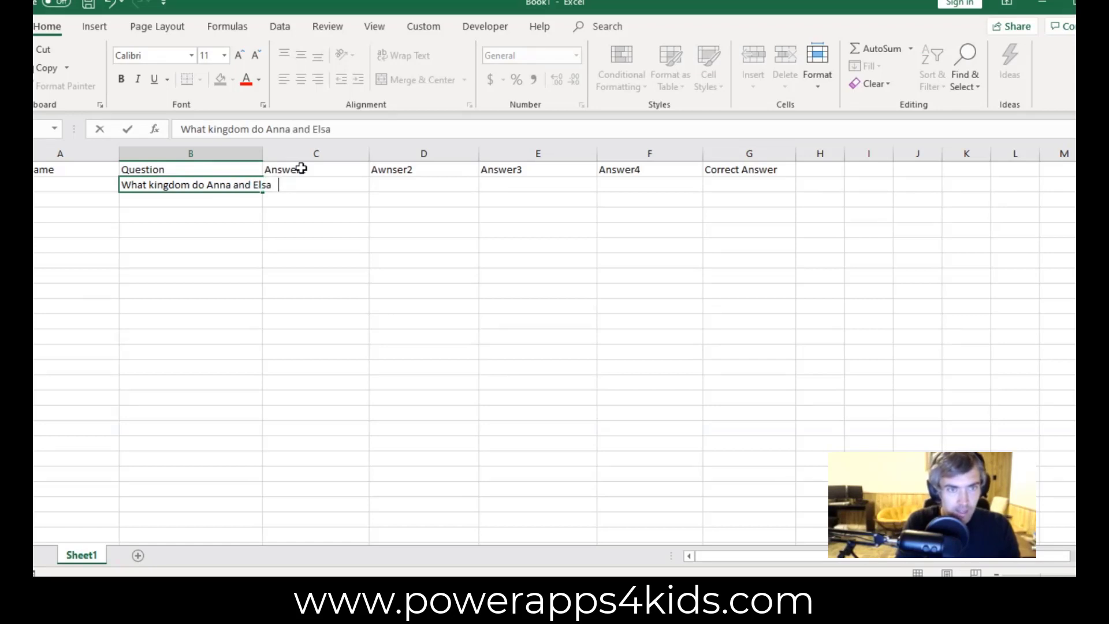
type(" liv e in")
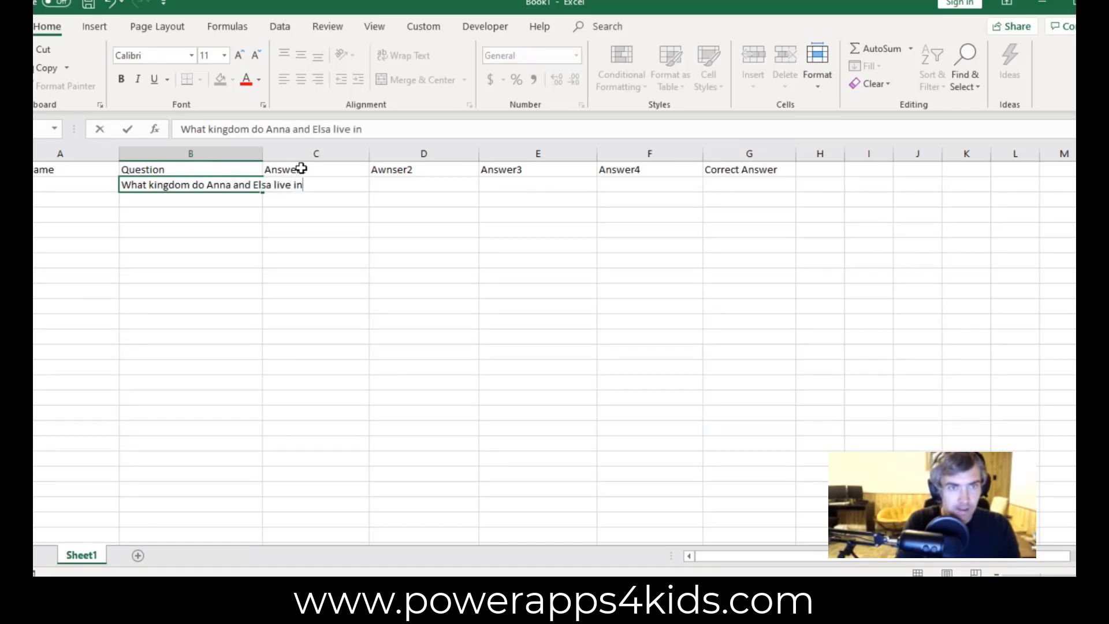
type("?")
key("Return")
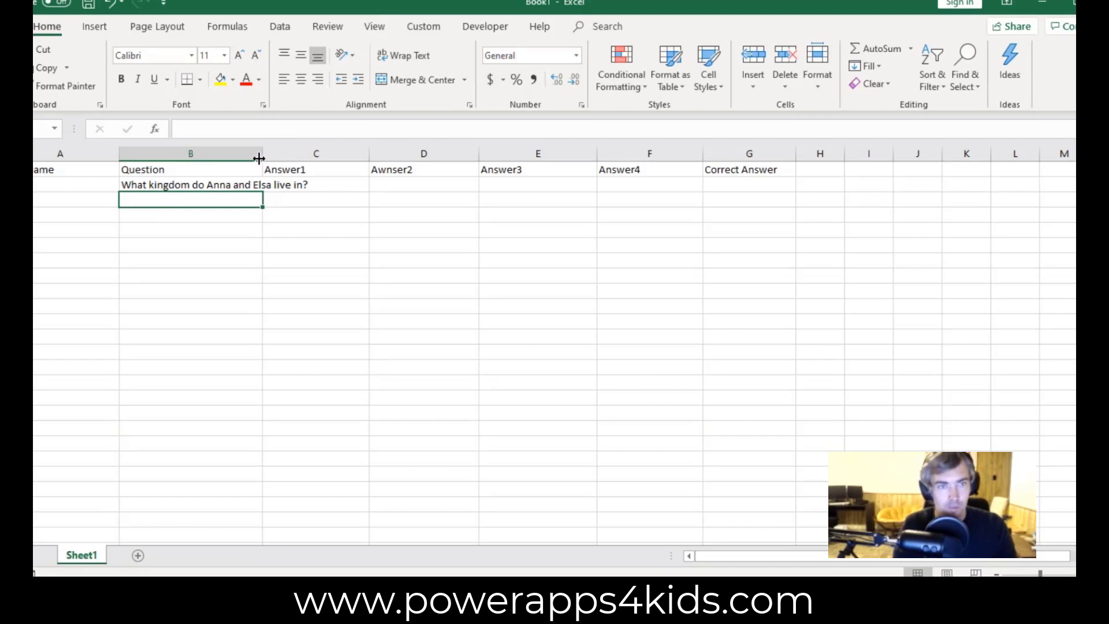
Step: Widen column B so the full question text fits, and select the empty quiz name cell A2
left_click_drag(263, 153, 335, 152)
left_click(182, 186)
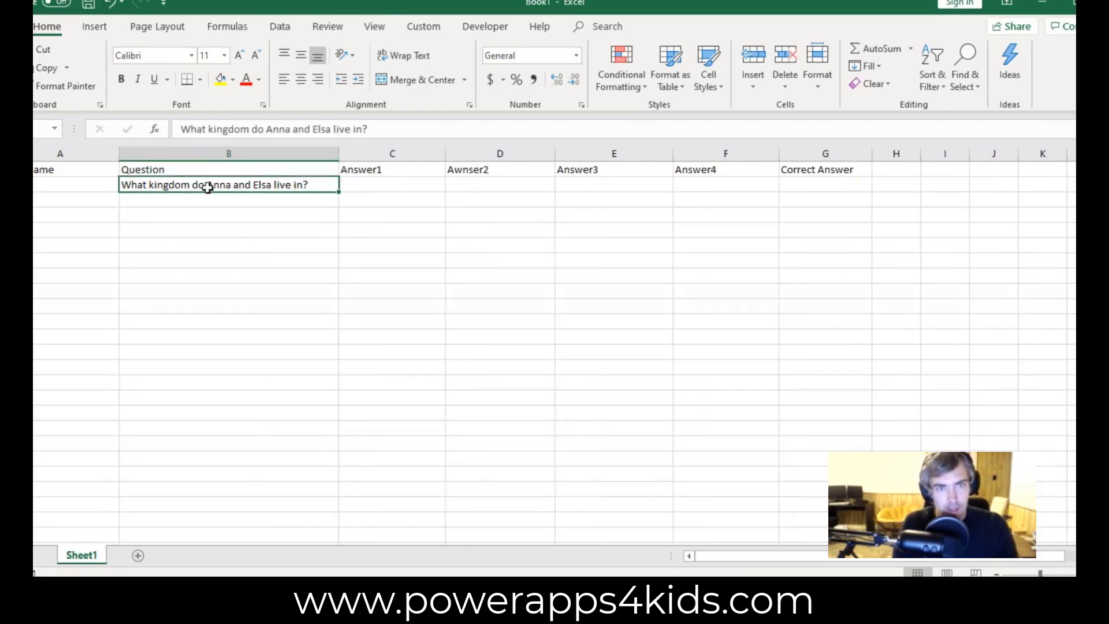
left_click(359, 185)
left_click(55, 186)
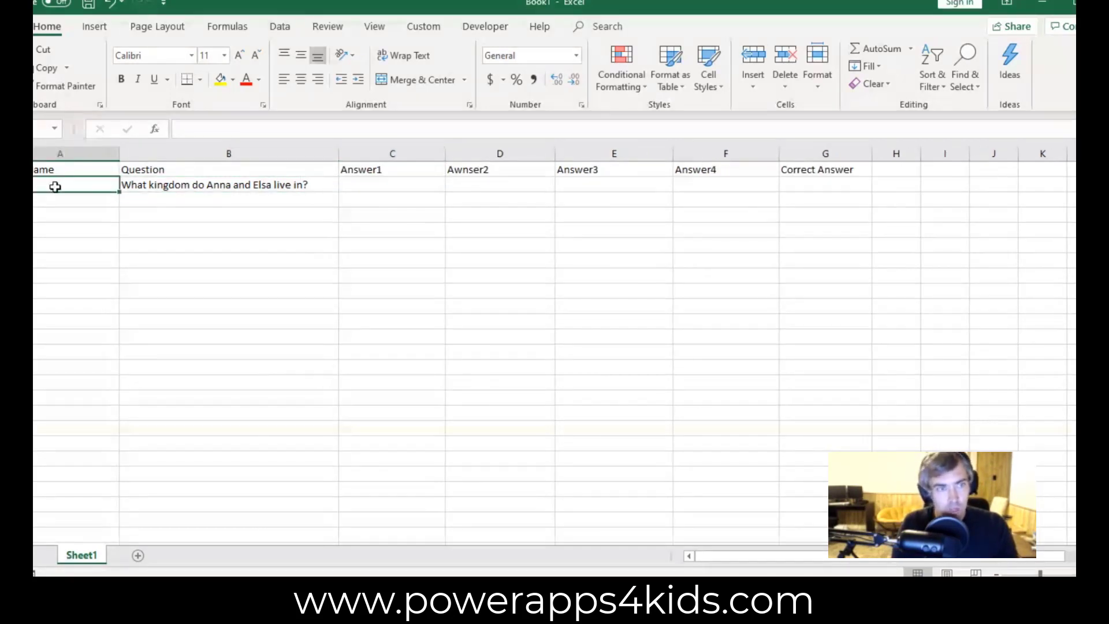
Step: Enter the quiz name "Frozen Quiz" in cell A2 and move to the Answer1 cell C2
type("F")
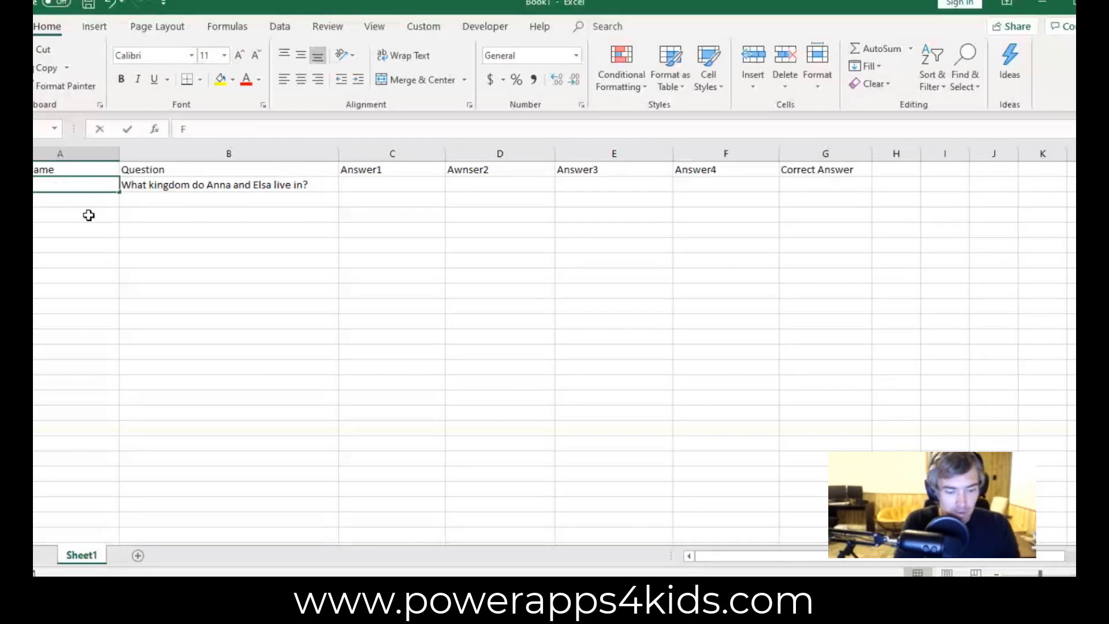
type("rozen")
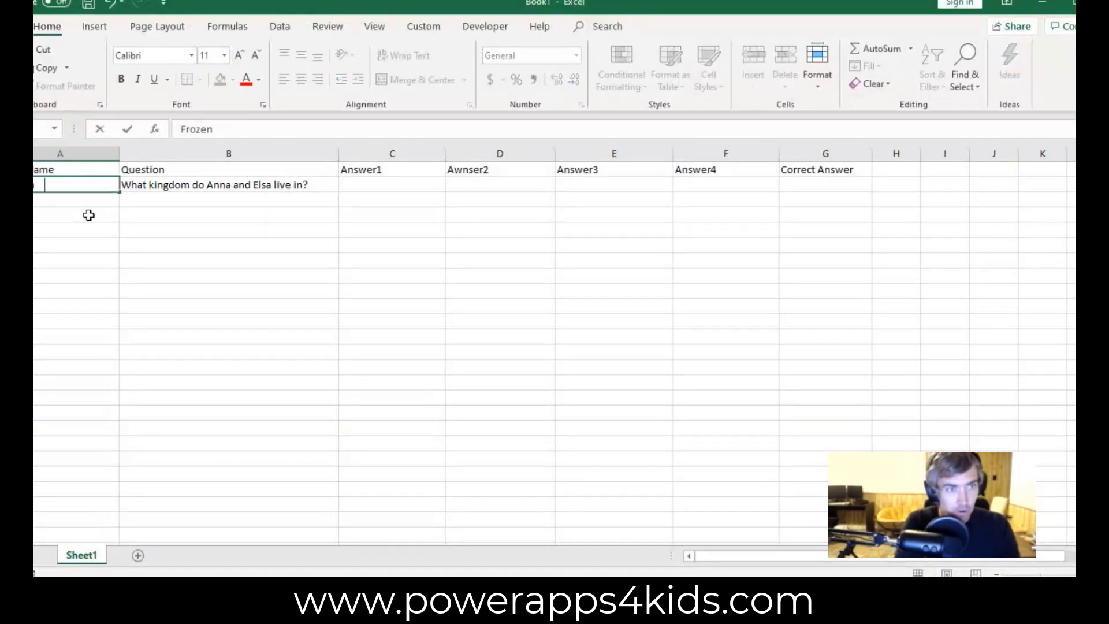
key("Tab")
key("Tab")
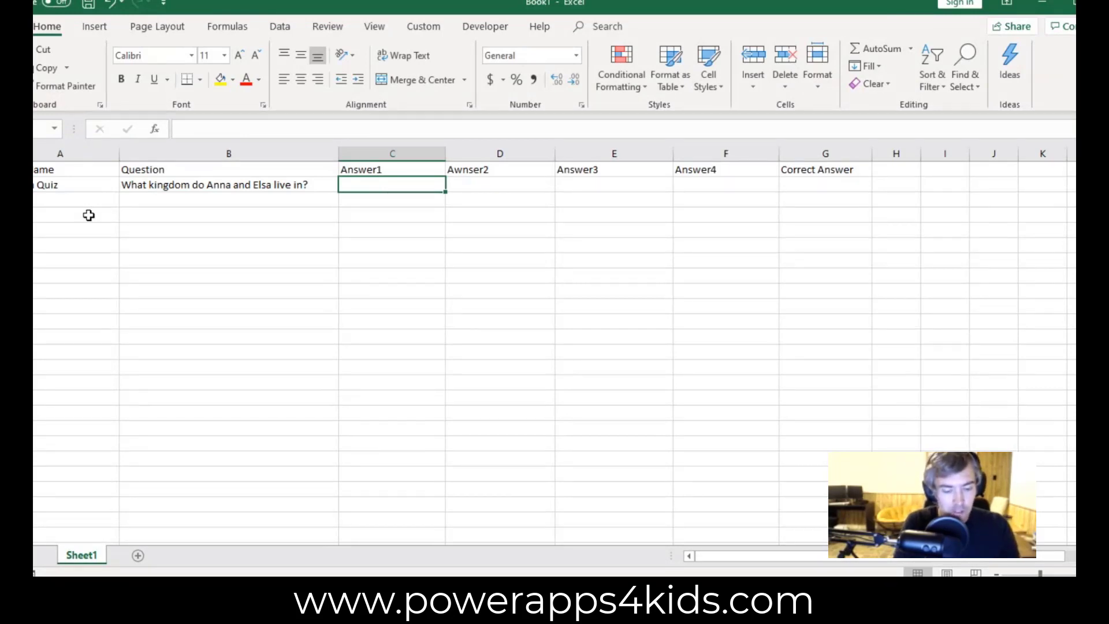
Step: Fill in the first question's four answers in C2 to F2: Norway, United Kingdom, Arendelle and Disneyland
type("Norway")
key("Tab")
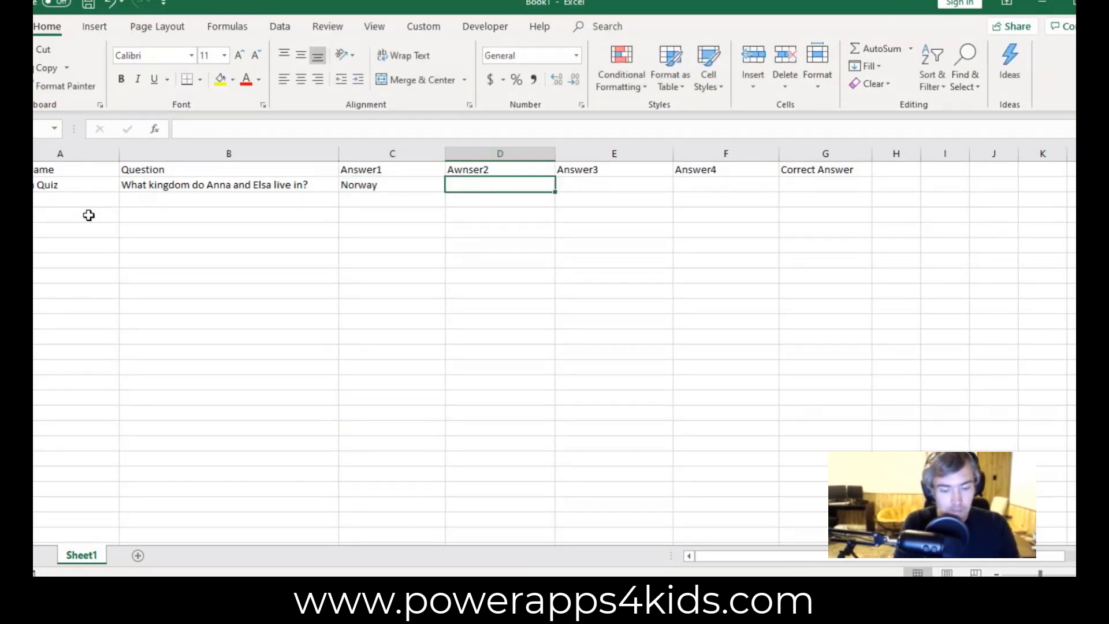
type("United Ki")
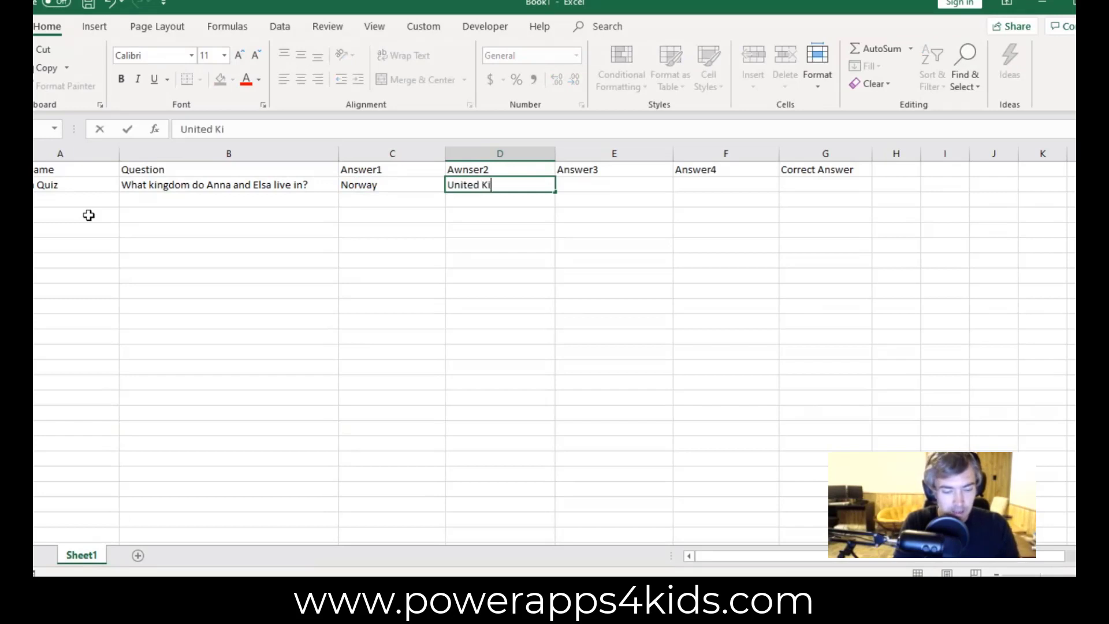
type("ngdom")
key("Tab")
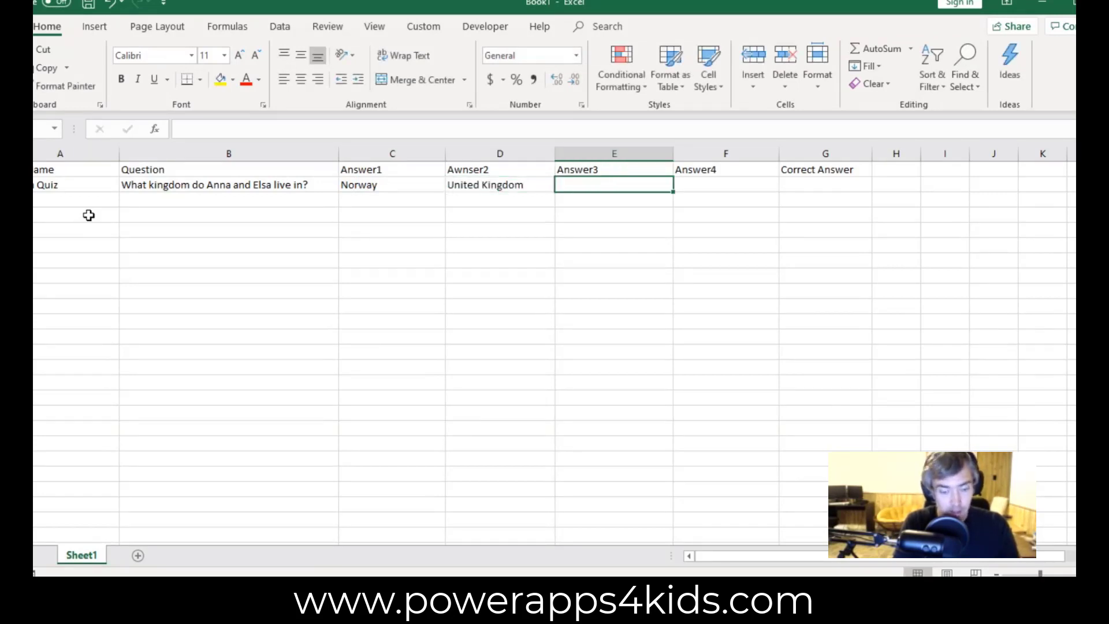
type("Arendelle")
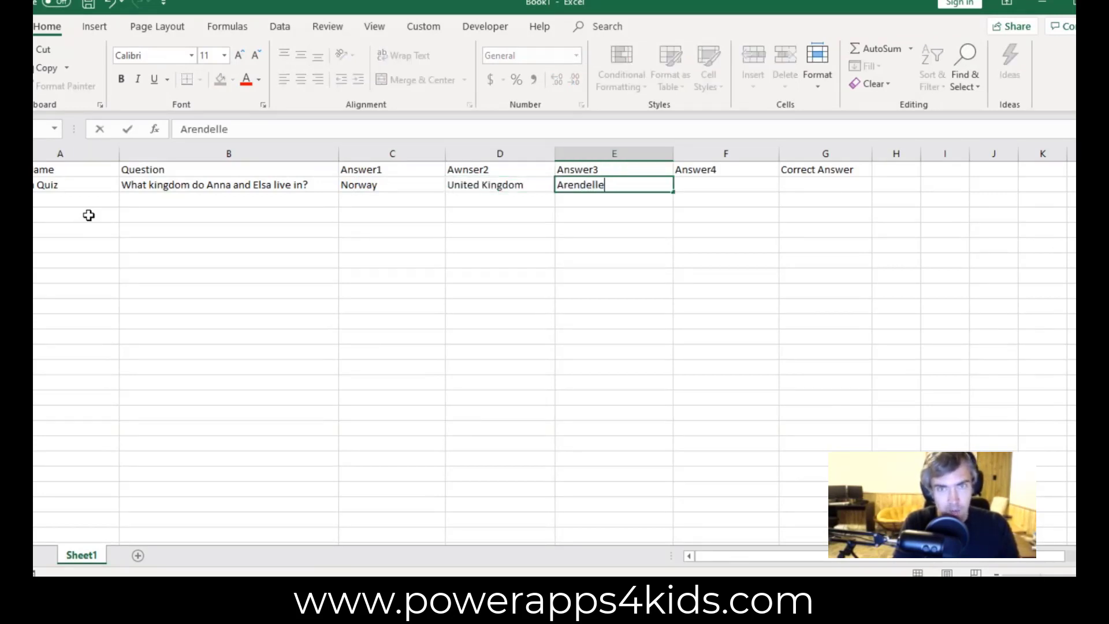
key("Tab")
type("Di")
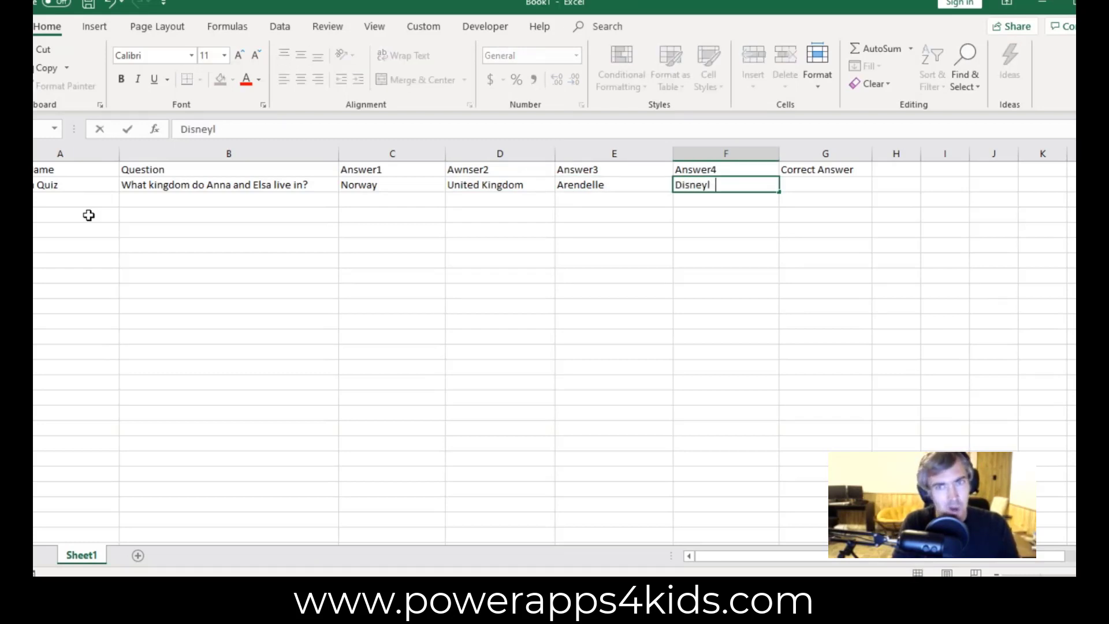
type("sneyland")
key("Tab")
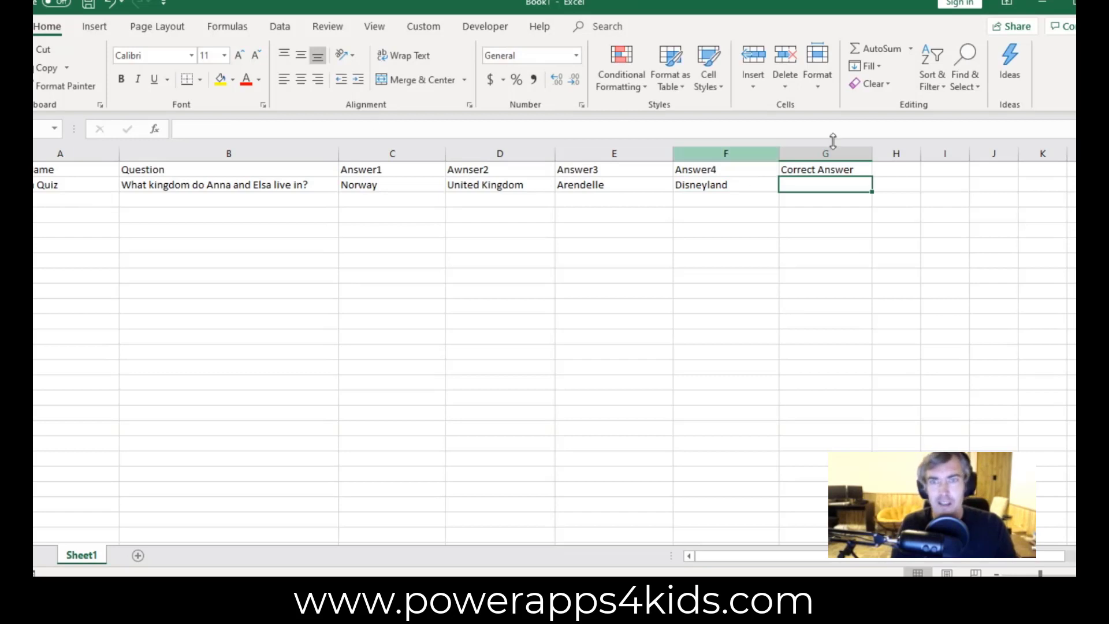
Step: Widen the Correct Answer column slightly and select its empty cell G2
left_click_drag(873, 155, 900, 155)
left_click(789, 218)
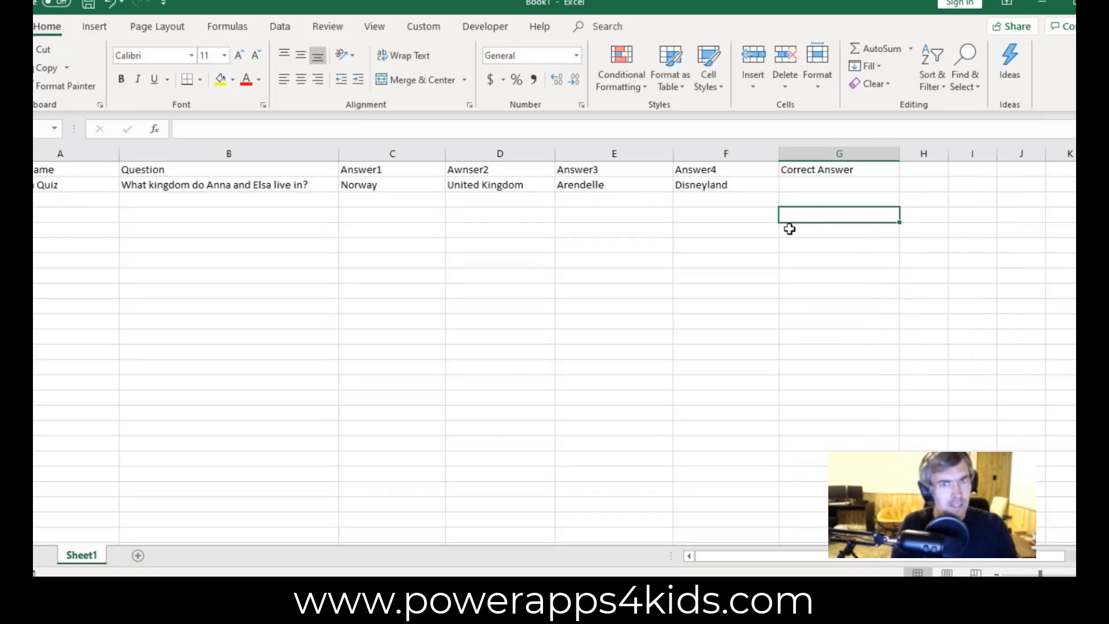
left_click(604, 189)
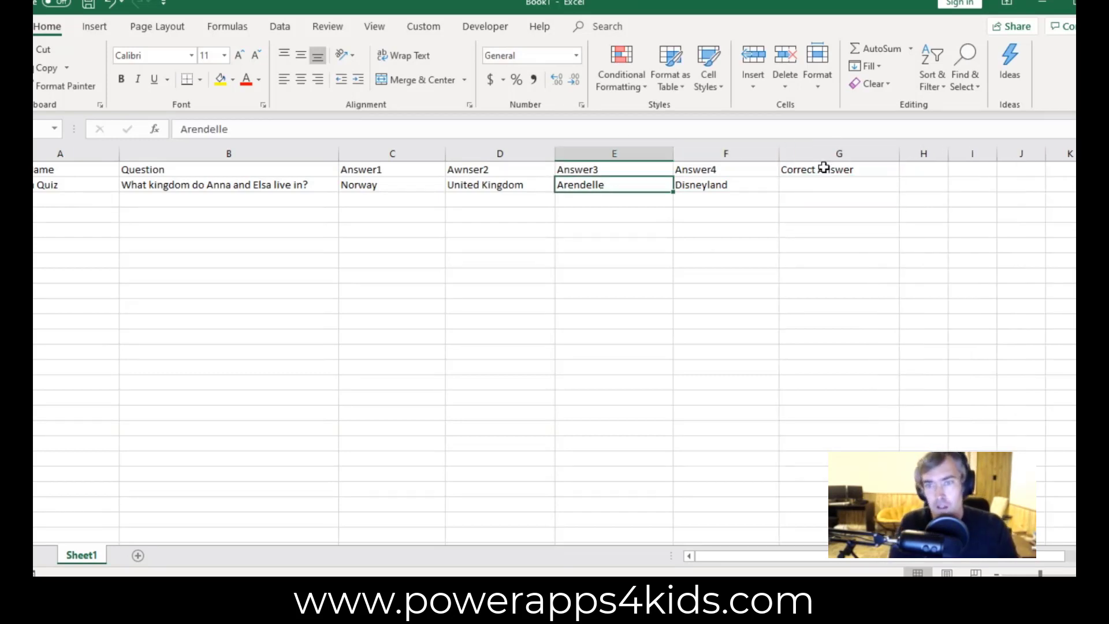
left_click(819, 186)
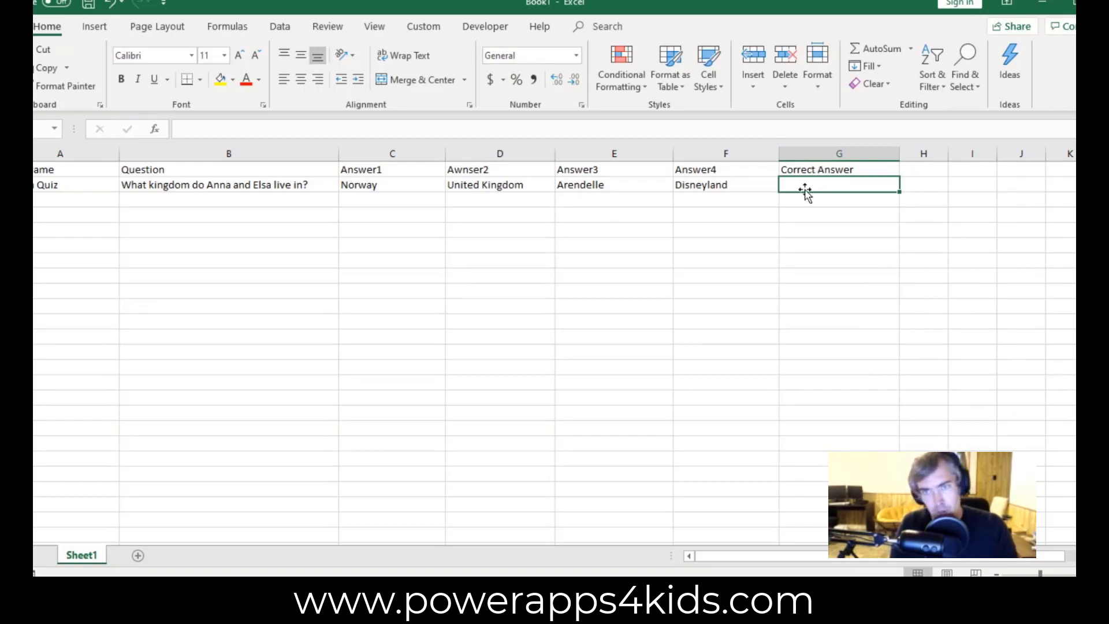
left_click(631, 183)
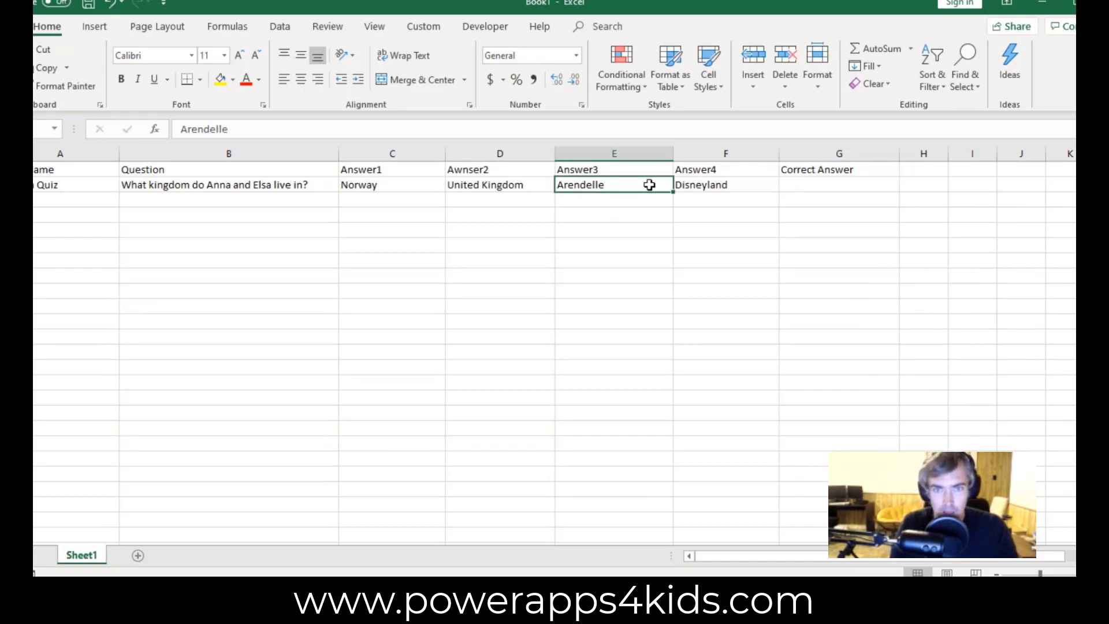
left_click(807, 185)
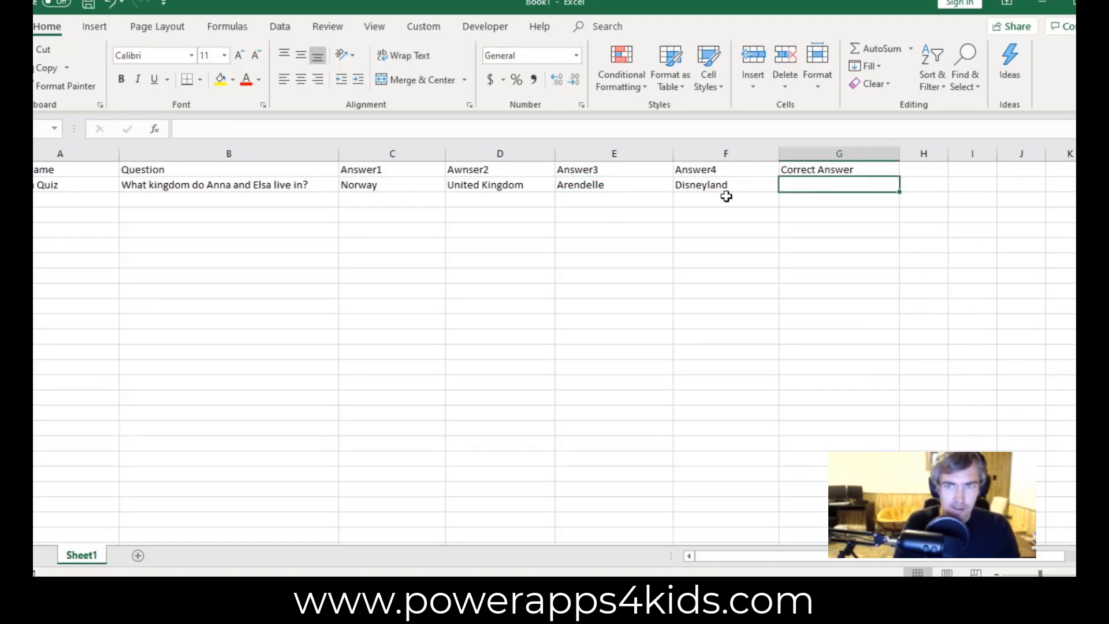
Step: Copy the answer "Arendelle" from cell E2 and paste it into the Correct Answer cell G2
left_click(642, 185)
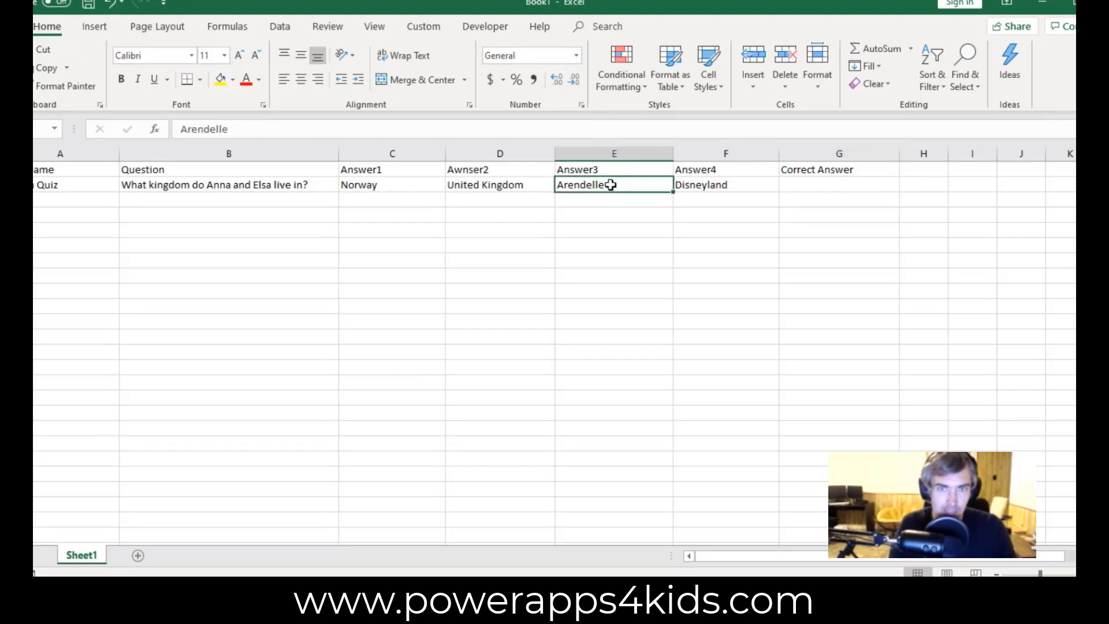
right_click(617, 184)
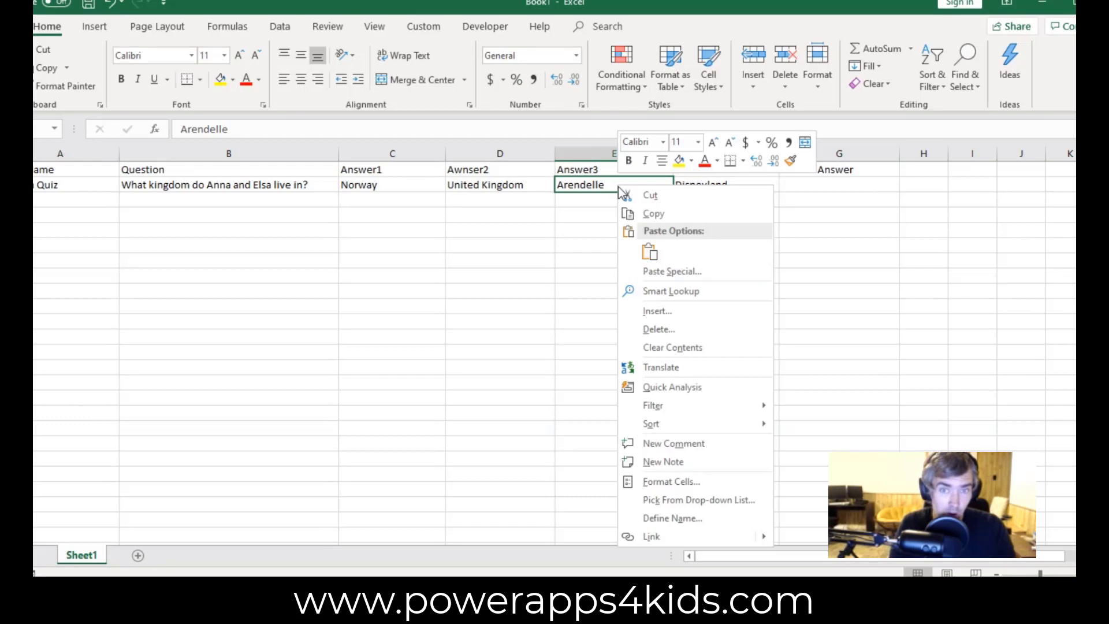
left_click(667, 212)
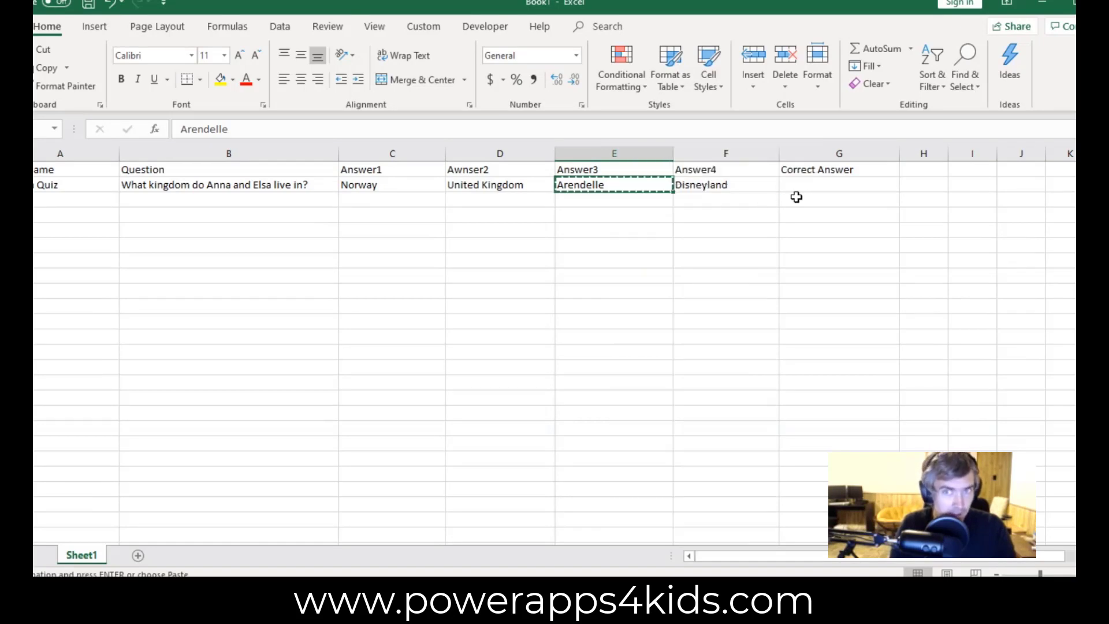
left_click(812, 182)
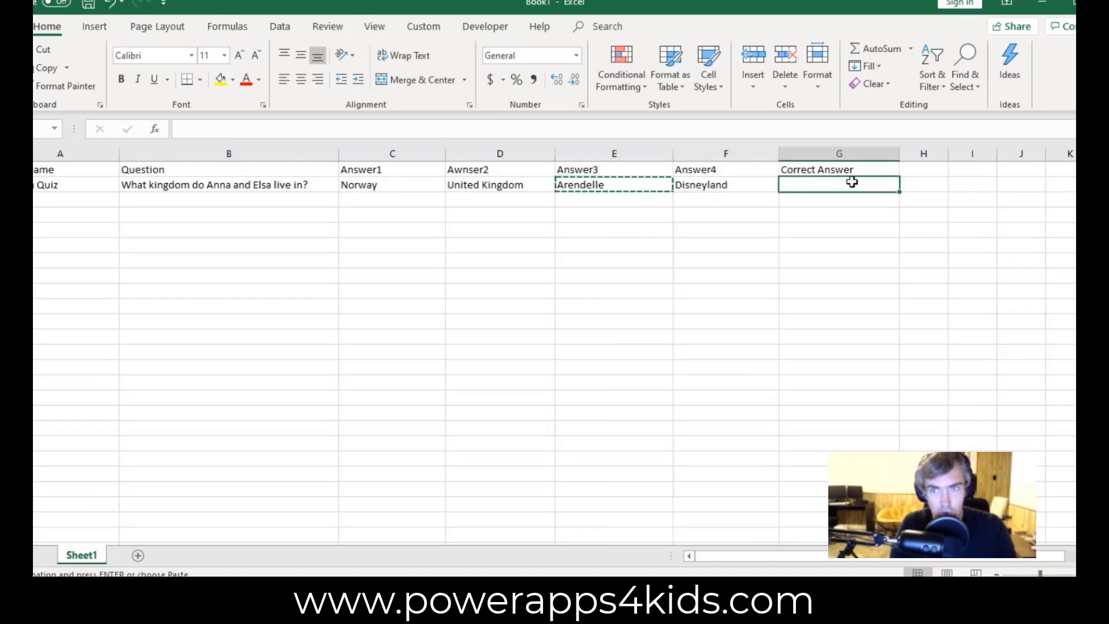
right_click(836, 185)
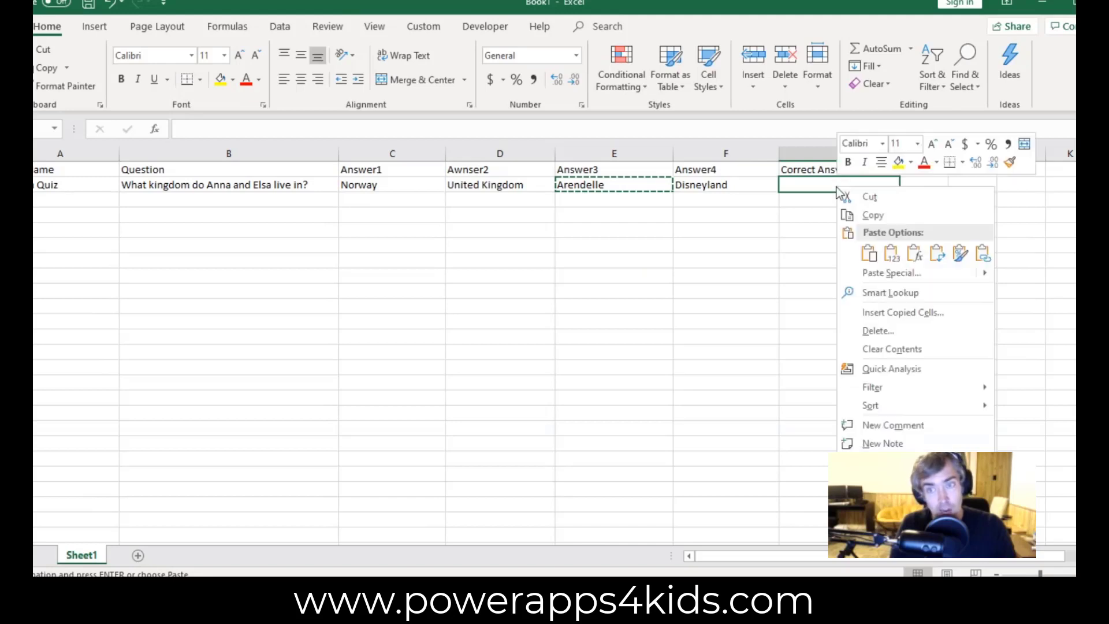
left_click(887, 253)
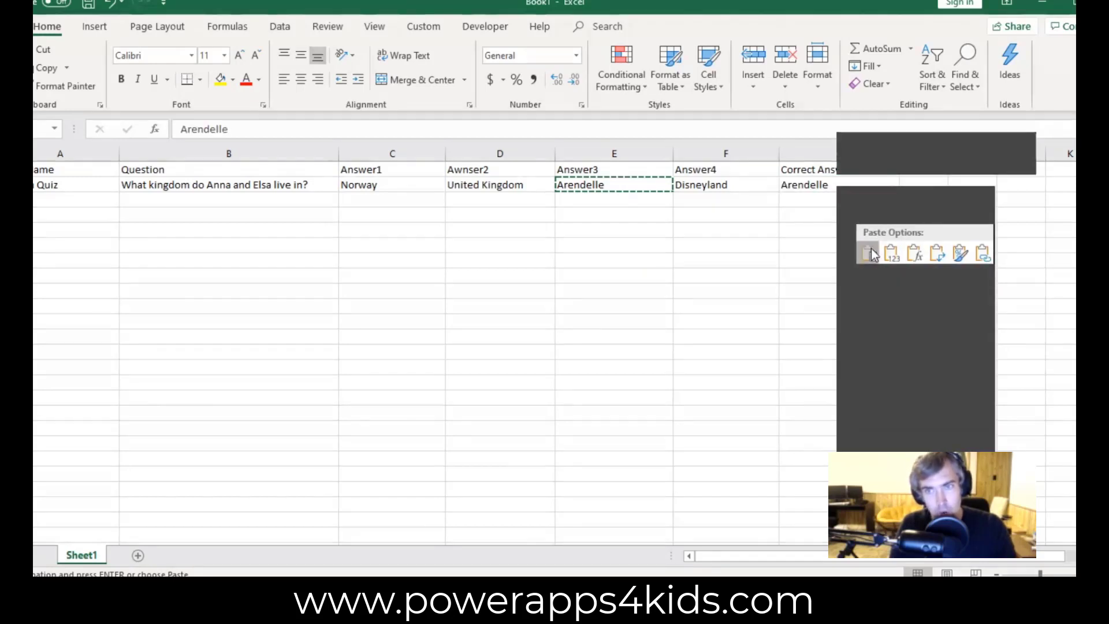
left_click(871, 255)
key("Escape")
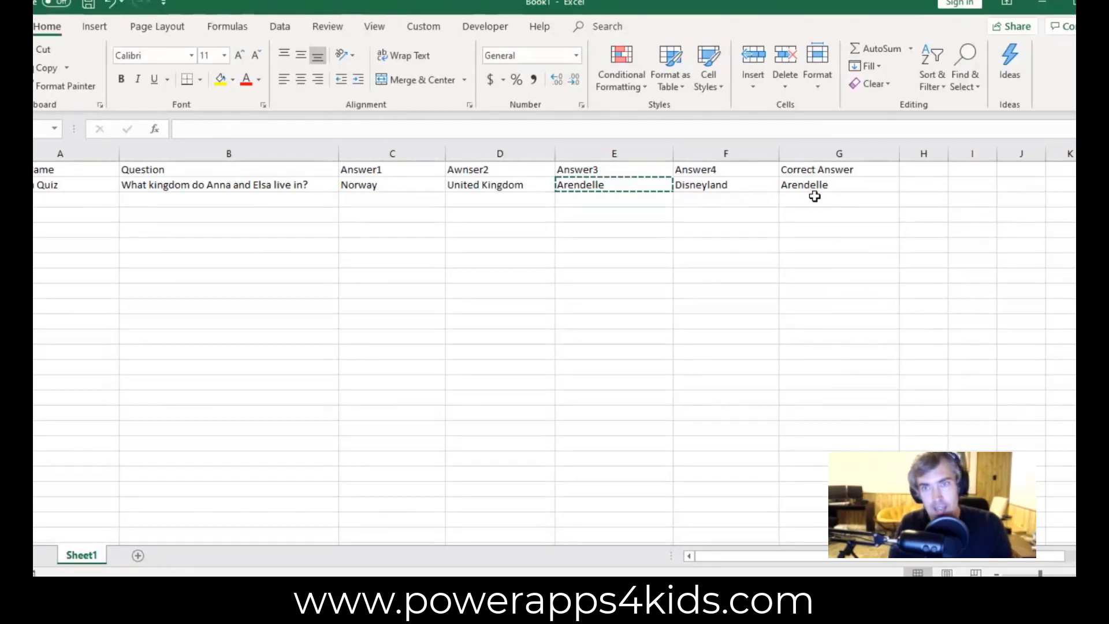
left_click(816, 185)
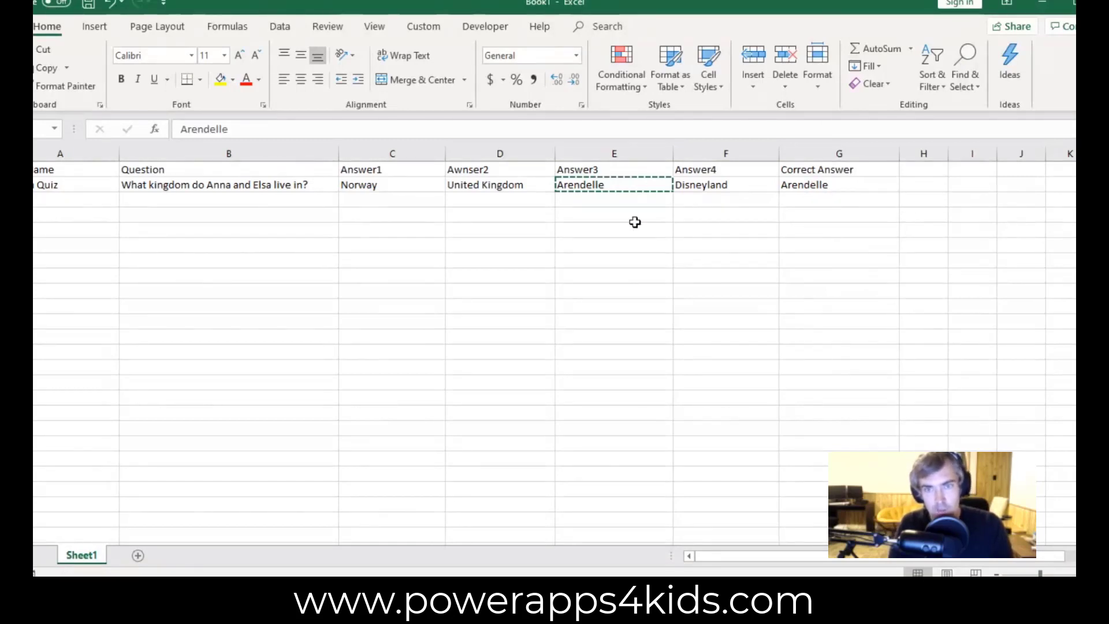
left_click(639, 257)
left_click(817, 184)
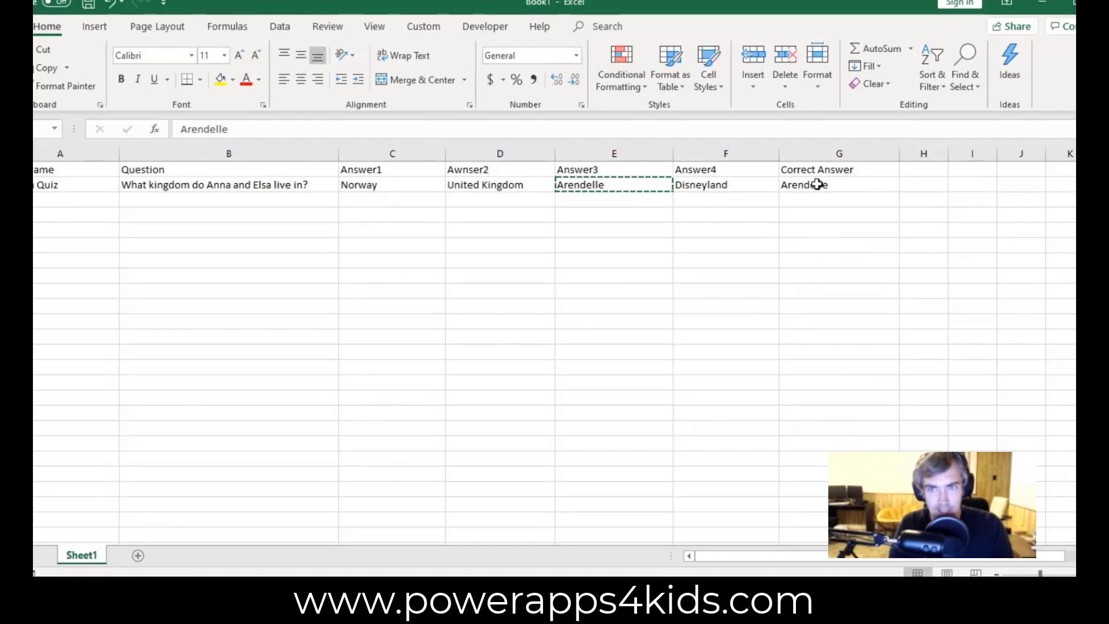
left_click(806, 242)
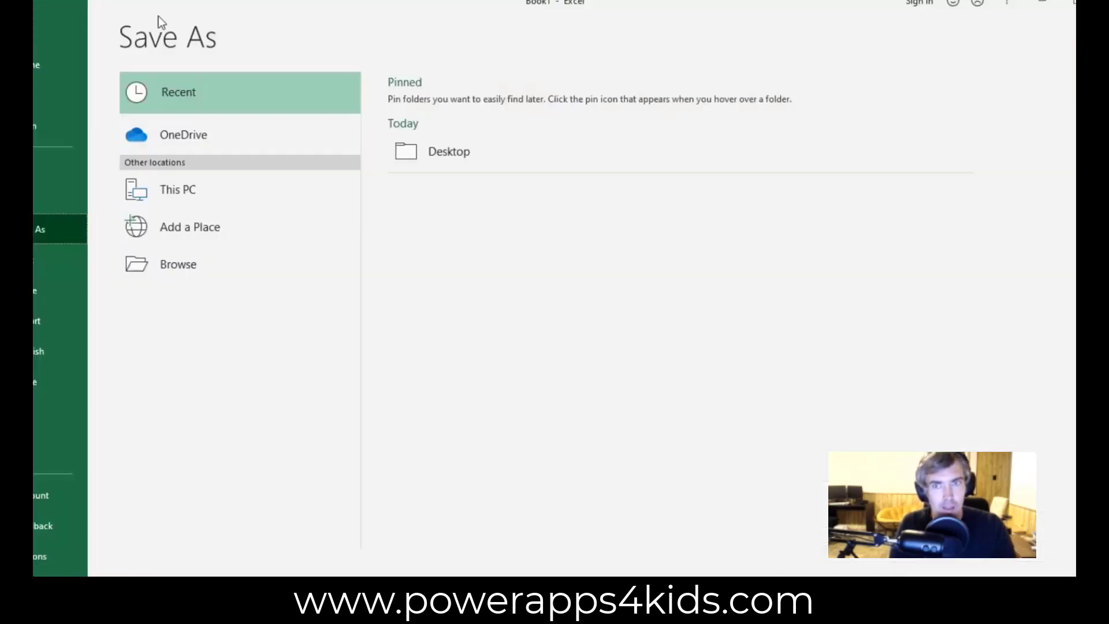
left_click(89, 4)
key("Escape")
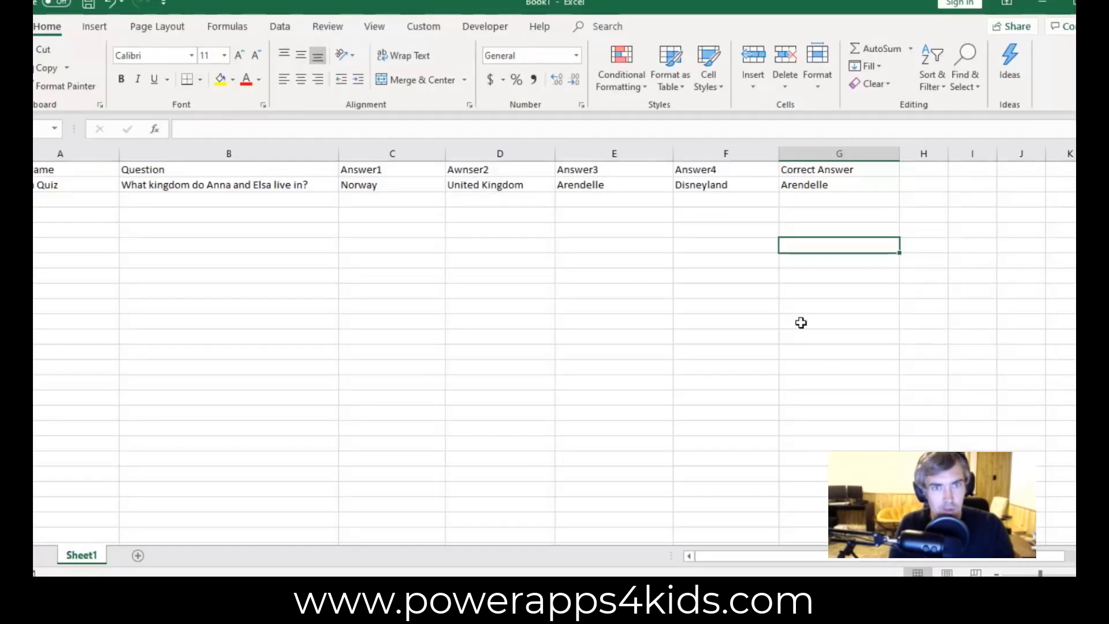
left_click(799, 321)
left_click(843, 218)
left_click(827, 184)
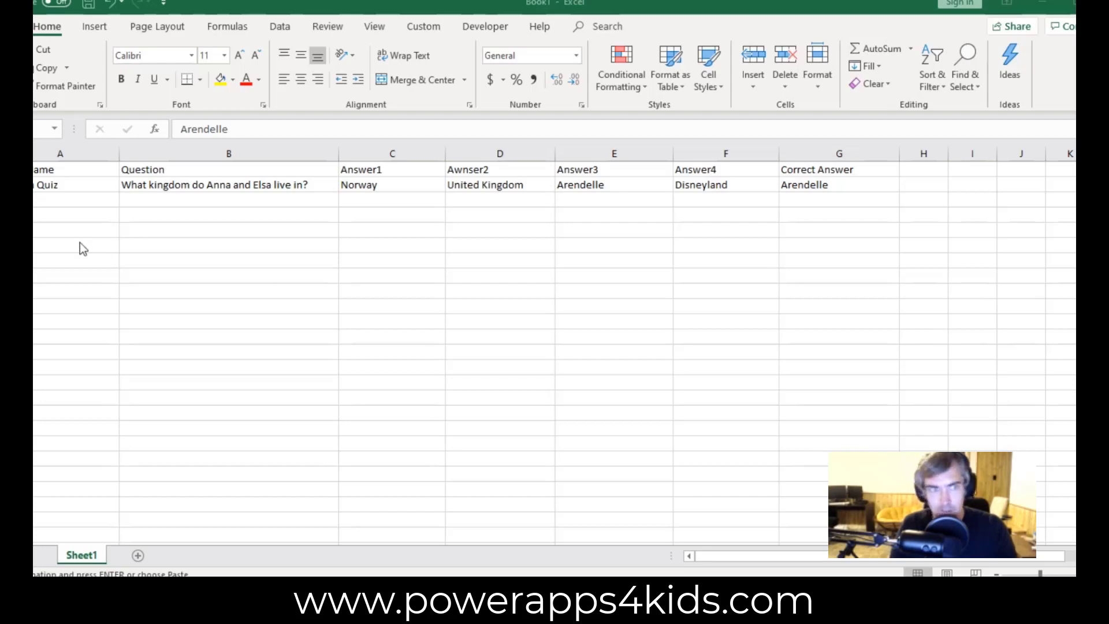
Step: Paste the four already copied quiz rows with their questions, answers and correct answers, starting at cell A3
left_click(86, 197)
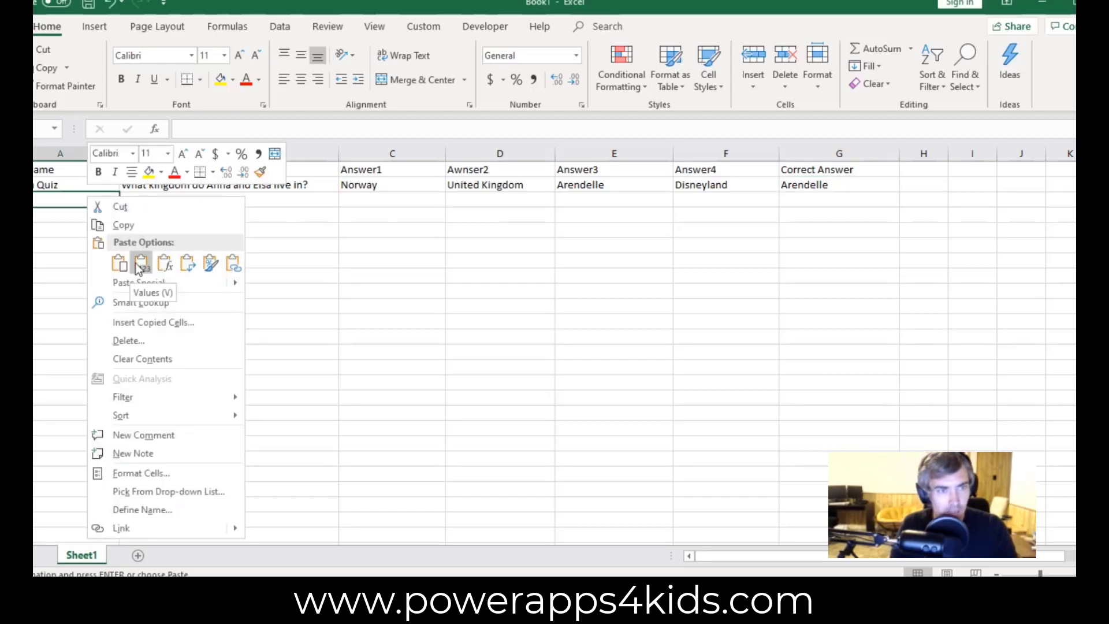
left_click(119, 261)
left_click(156, 283)
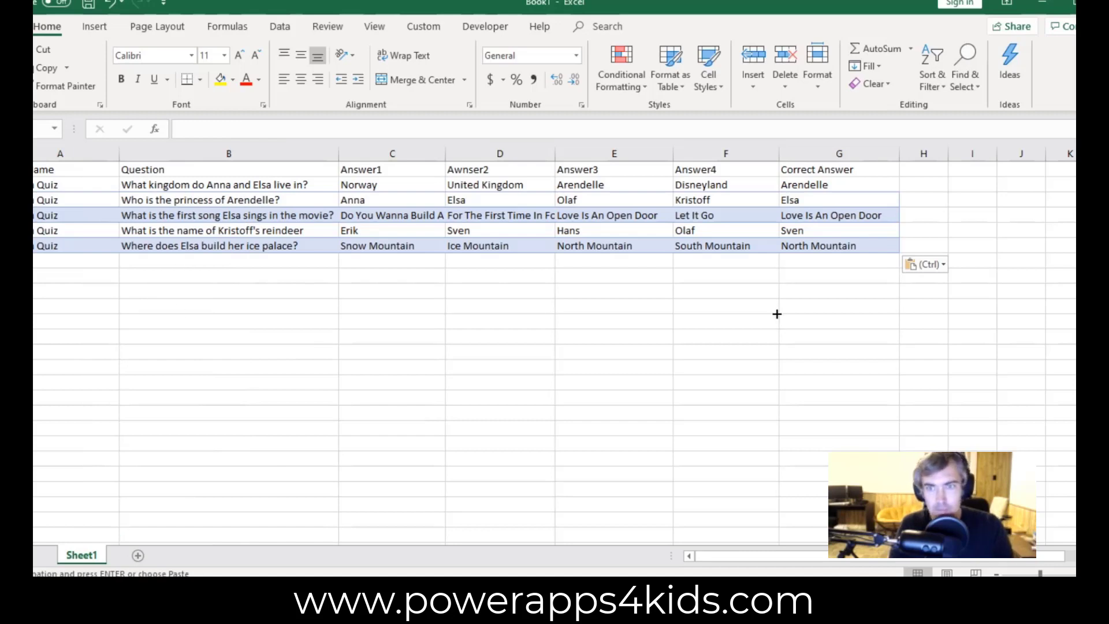
key("alt+Tab")
key("alt+Tab")
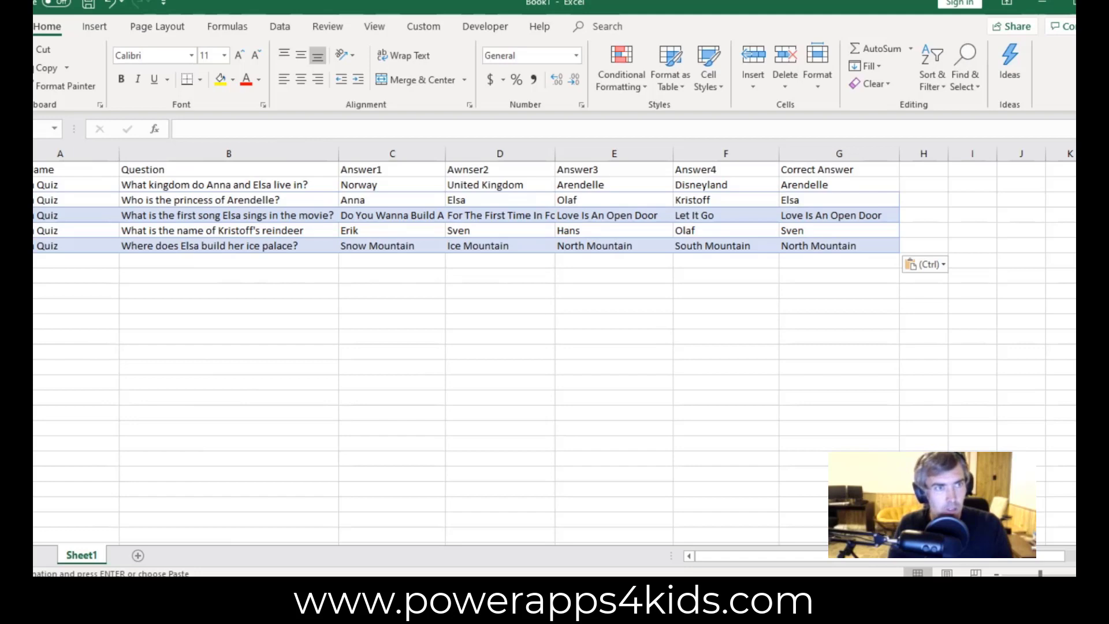
left_click(11, 27)
left_click(13, 46)
Step: Review the pasted questions and their answer options in rows 3 to 5
left_click(214, 199)
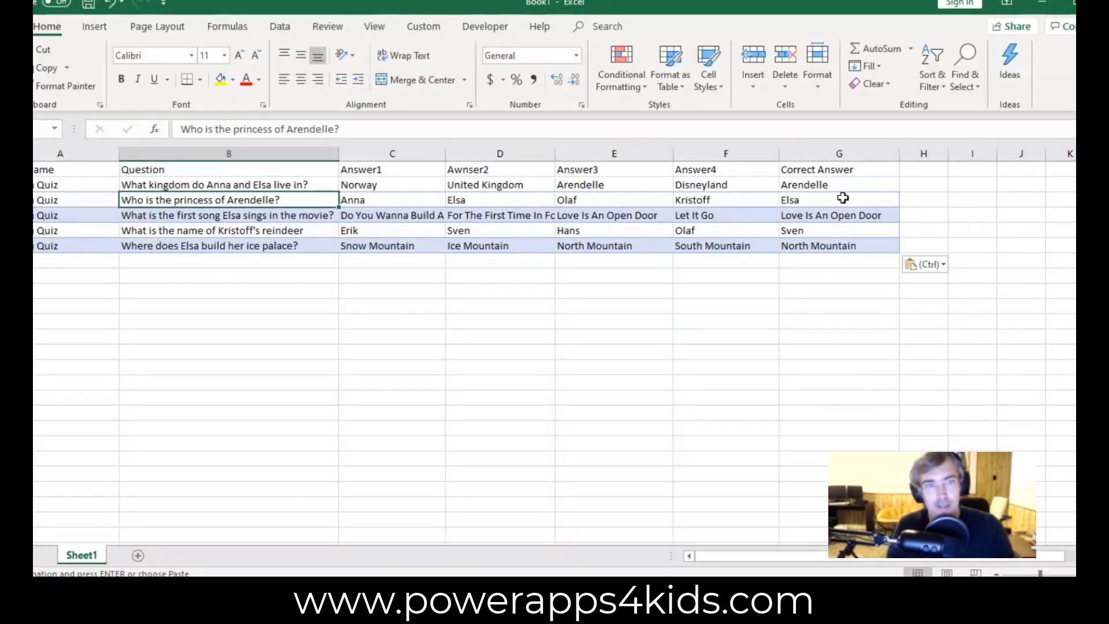
left_click_drag(337, 235, 365, 233)
left_click(465, 232)
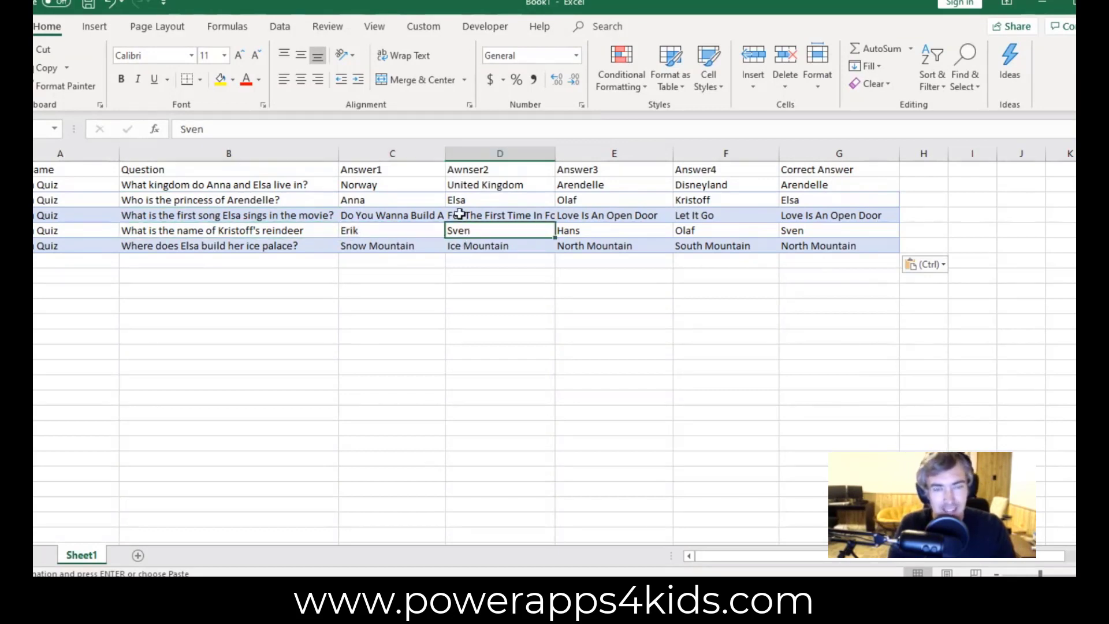
left_click(440, 200)
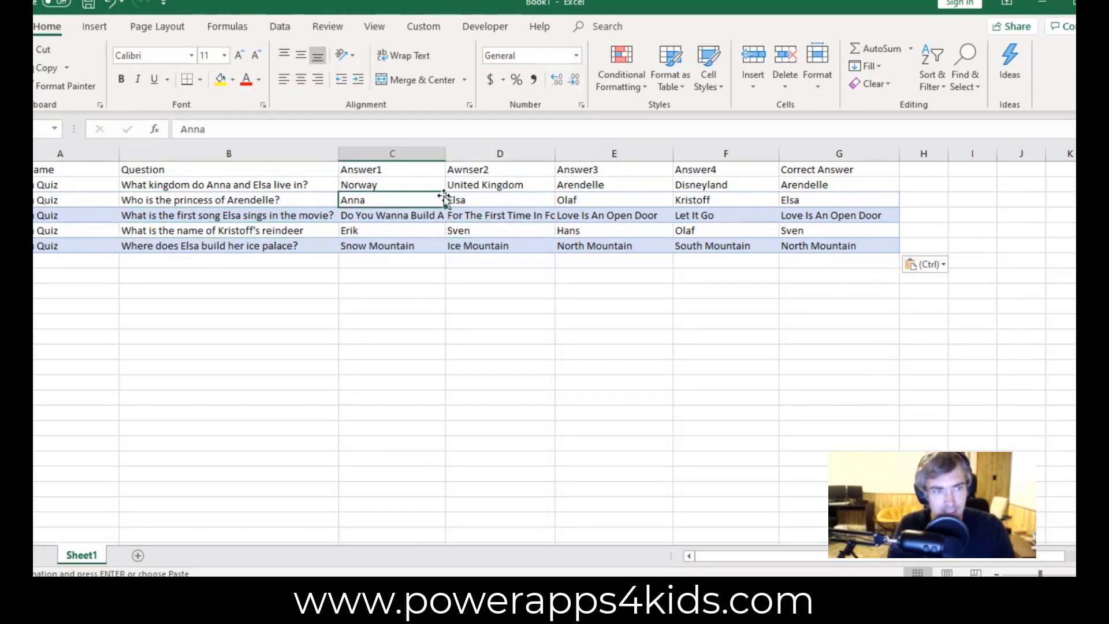
left_click(219, 201)
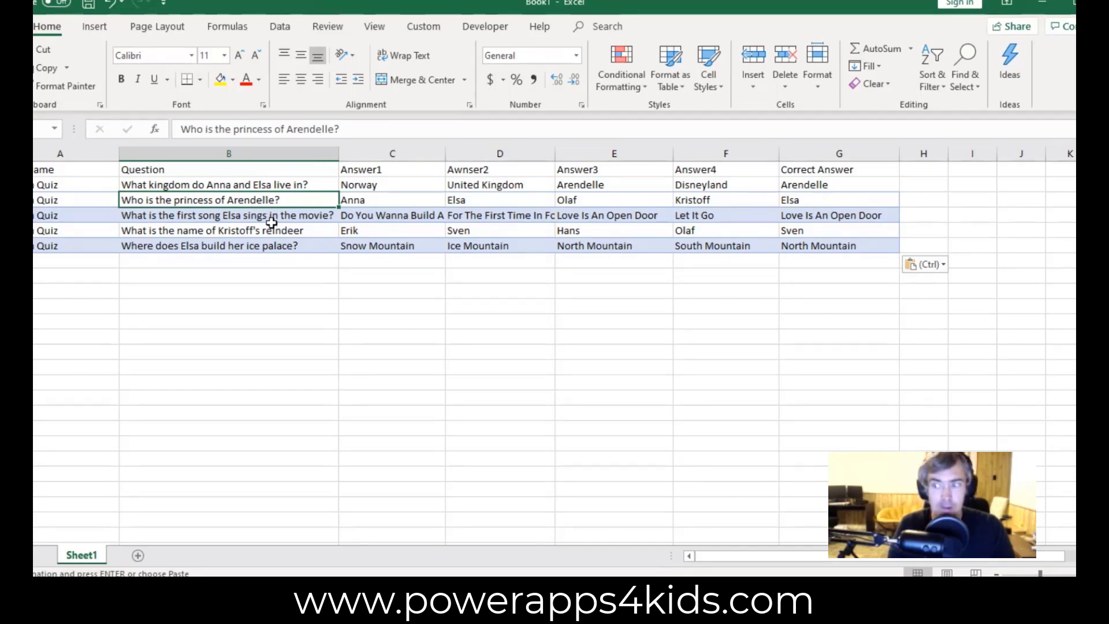
left_click(219, 215)
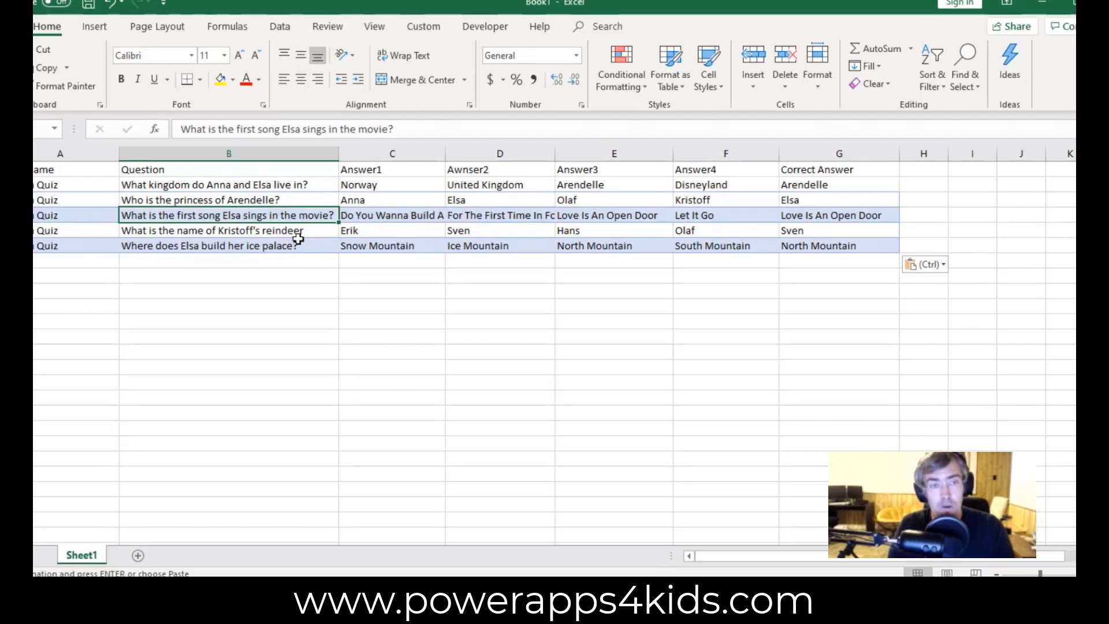
left_click(496, 215)
left_click(411, 202)
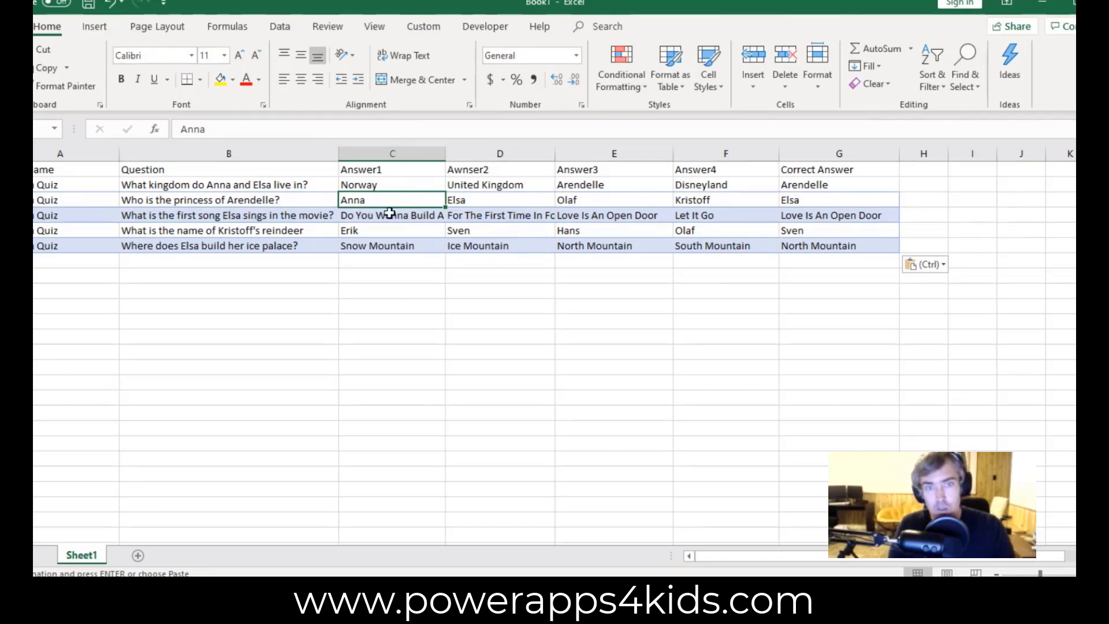
Step: Try to convert the quiz data with its header row into a table, and undo the conversion
left_click(393, 215)
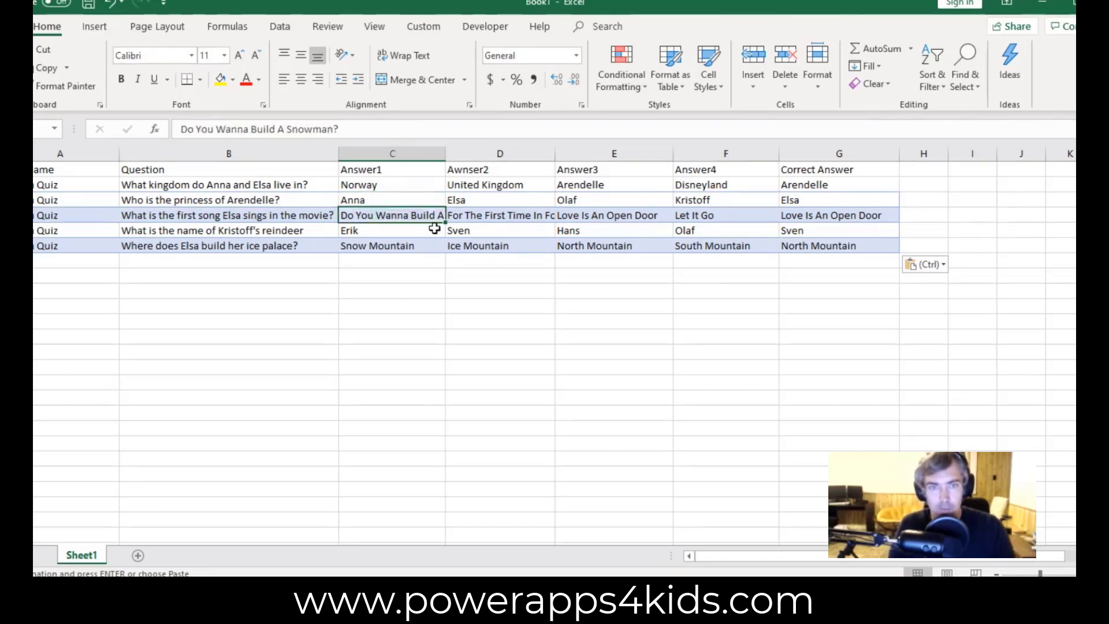
left_click(492, 215)
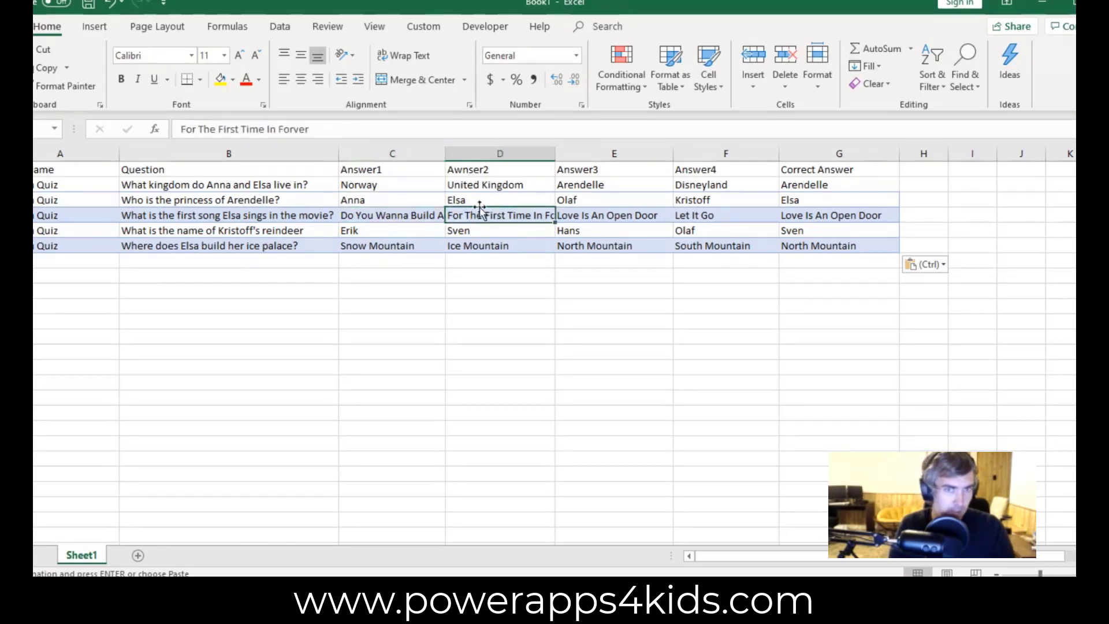
left_click(95, 27)
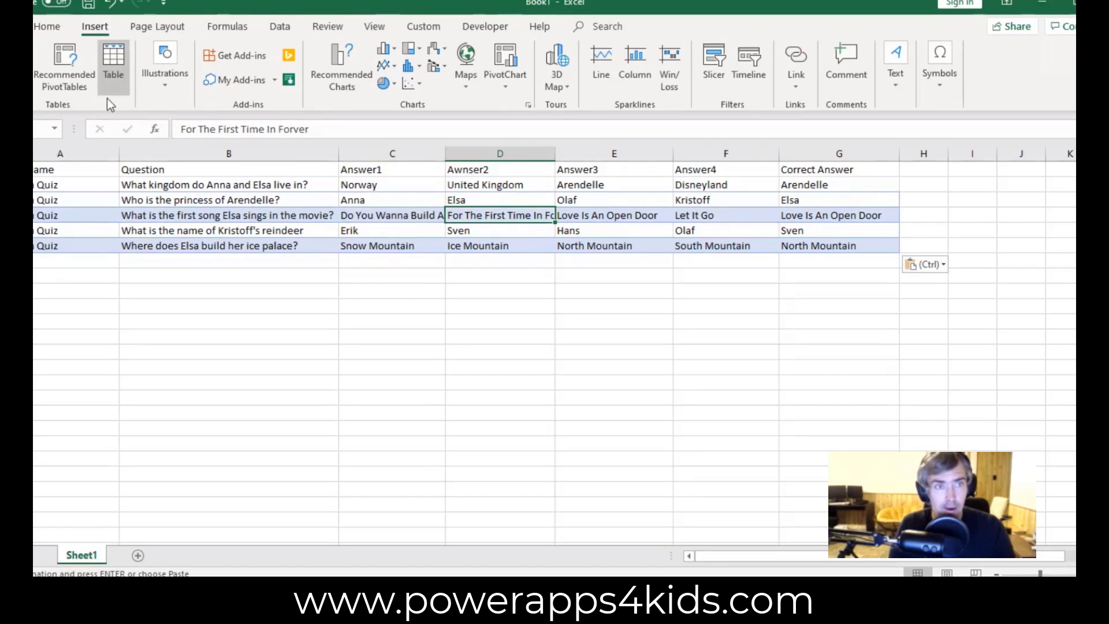
left_click(117, 85)
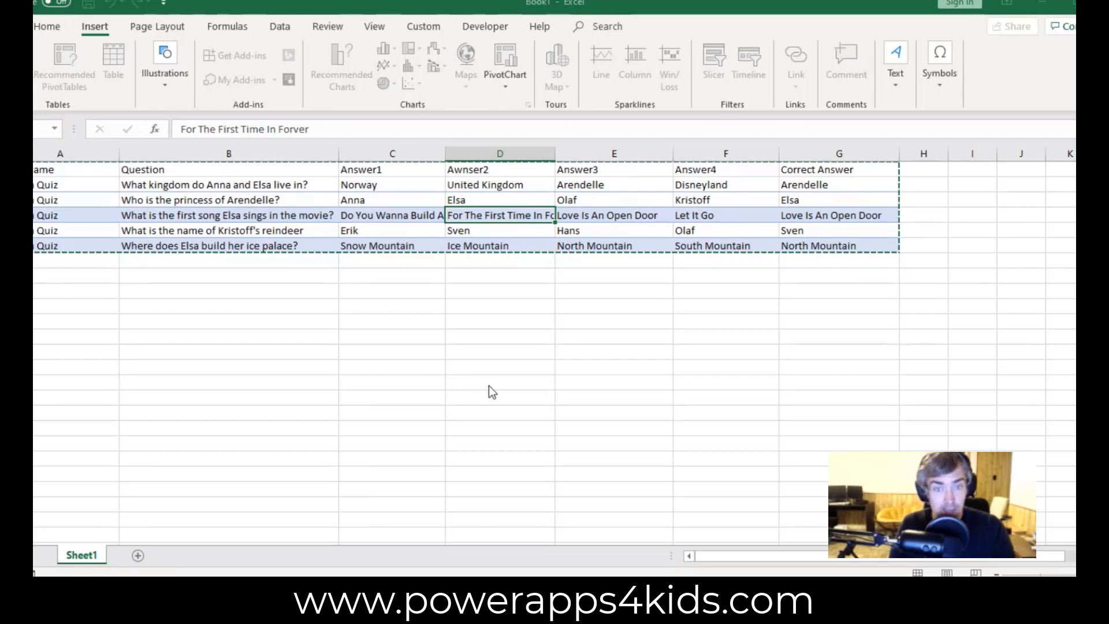
left_click(521, 404)
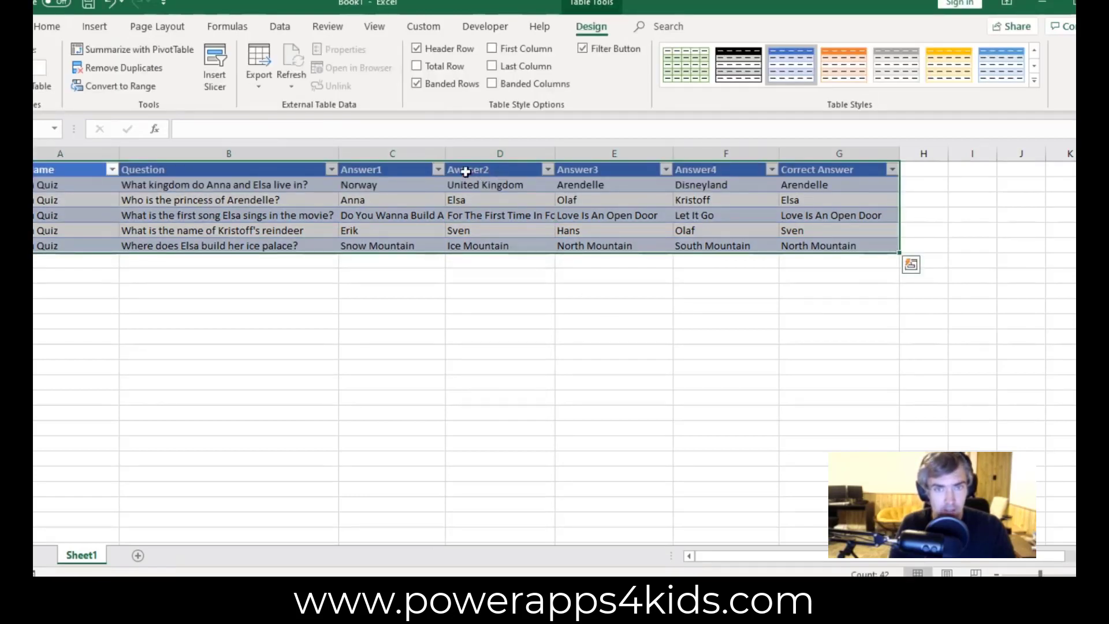
left_click(510, 229)
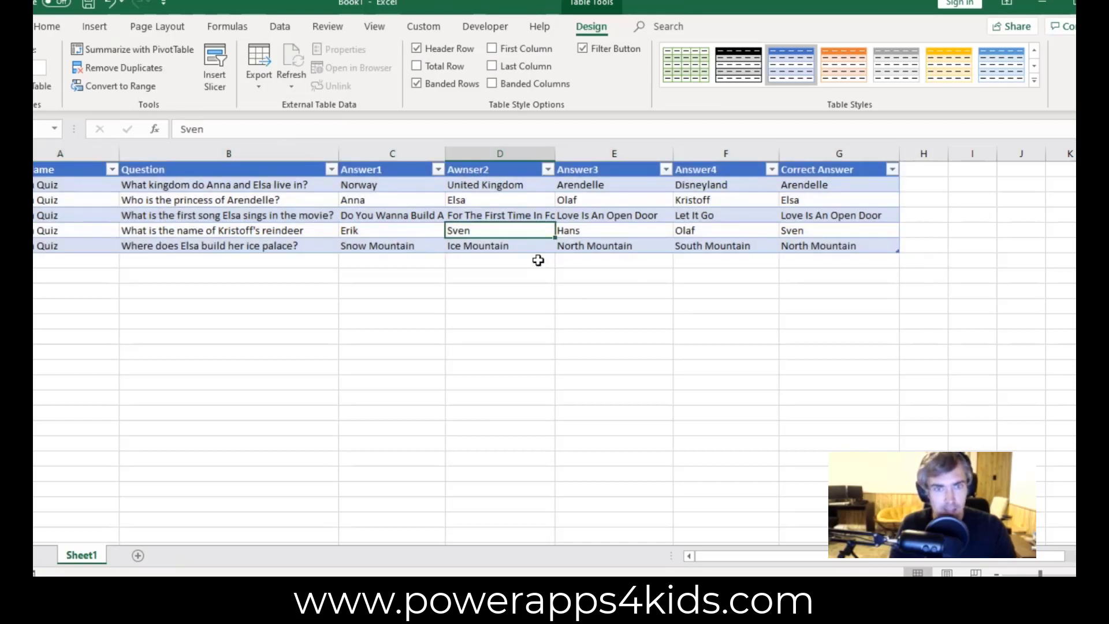
left_click(489, 216)
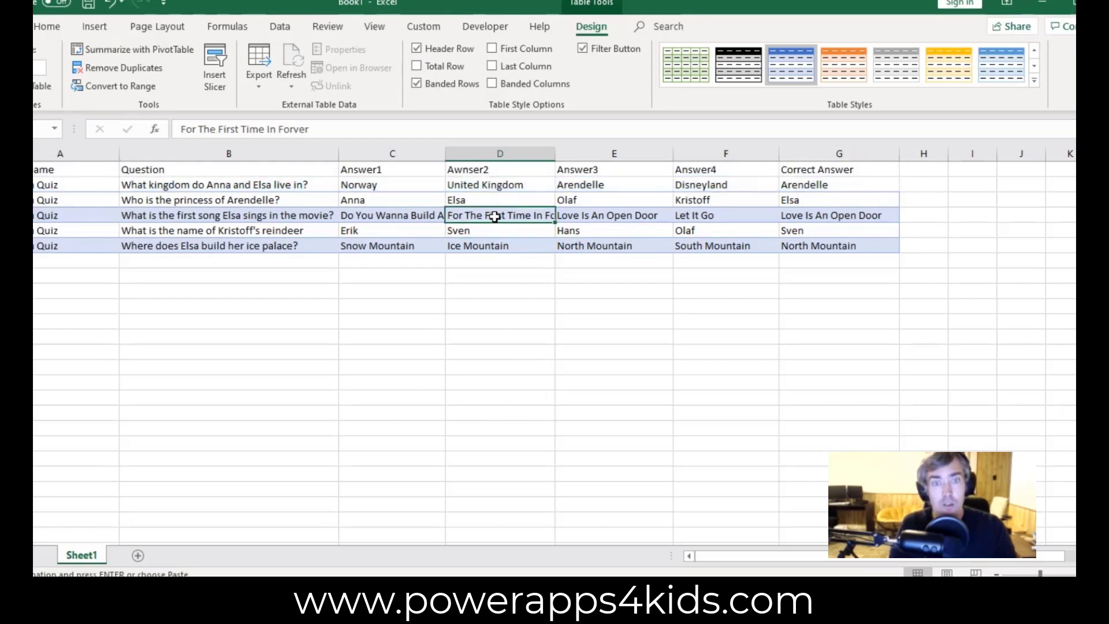
key("ctrl+c")
Step: Convert the whole quiz data range into a table, using the first row as headers
left_click(356, 182)
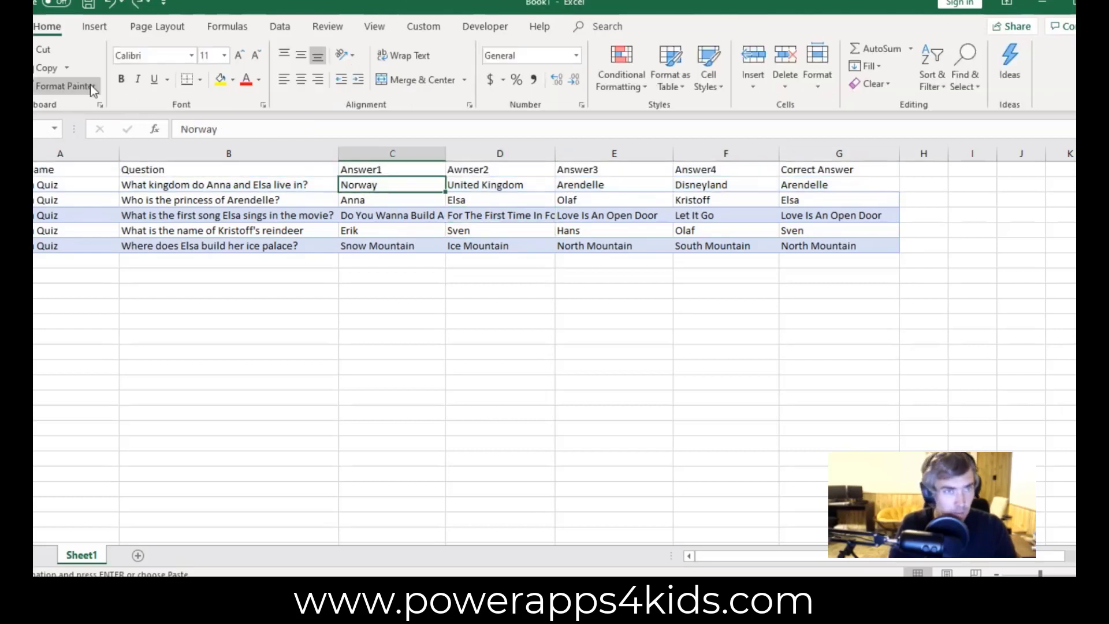
left_click(94, 27)
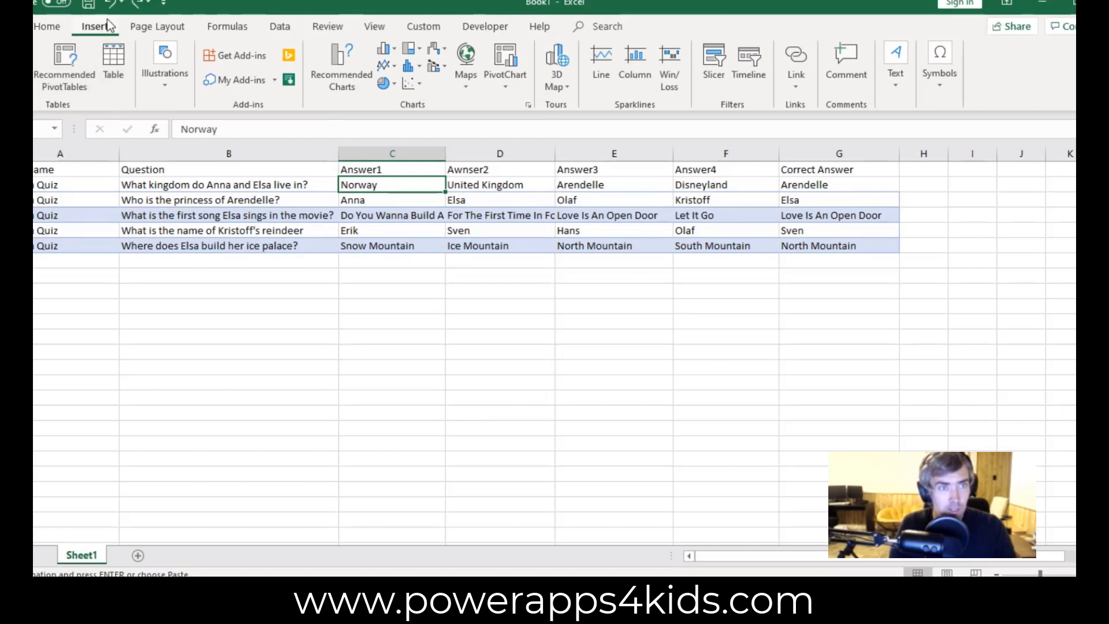
left_click(128, 75)
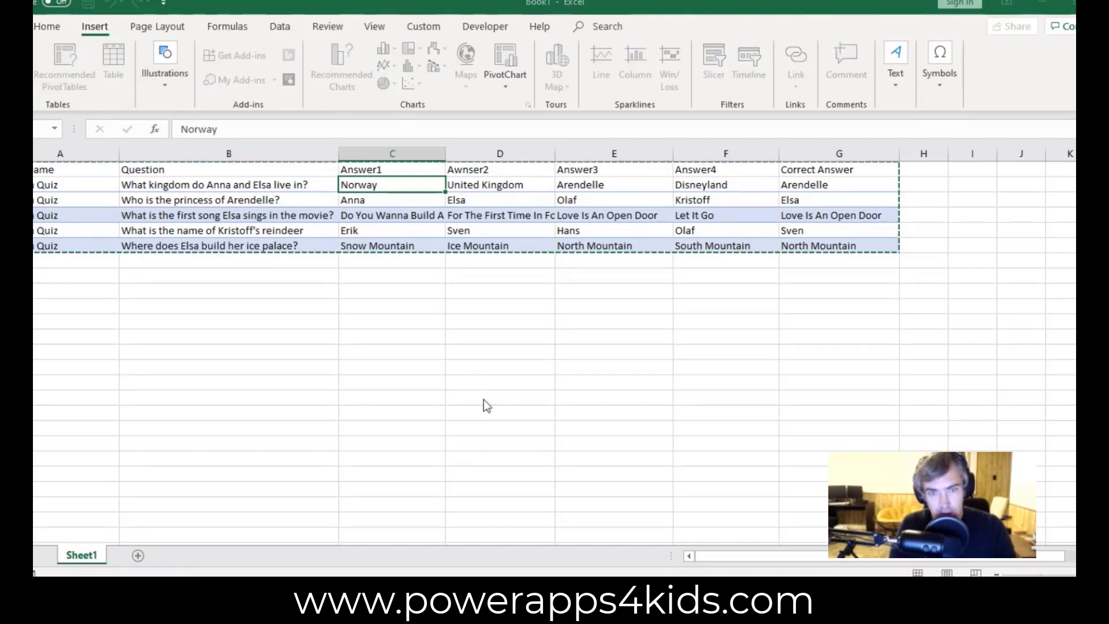
left_click(516, 407)
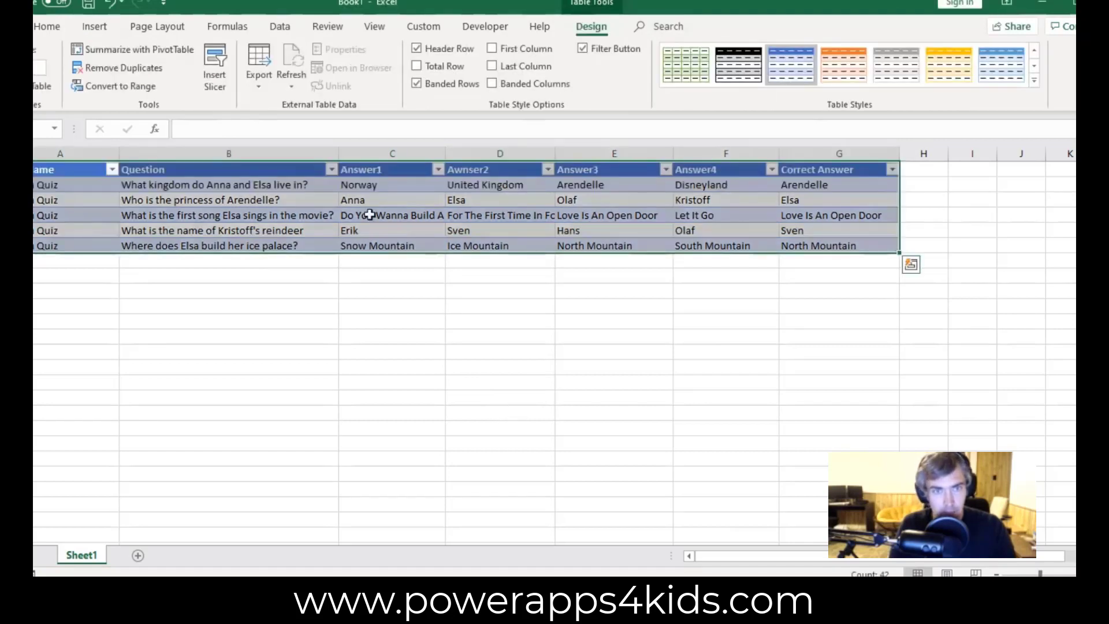
Step: Correct the misspelled header of the second answer column to "Answer2"
left_click(405, 204)
left_click(479, 170)
left_click(478, 169)
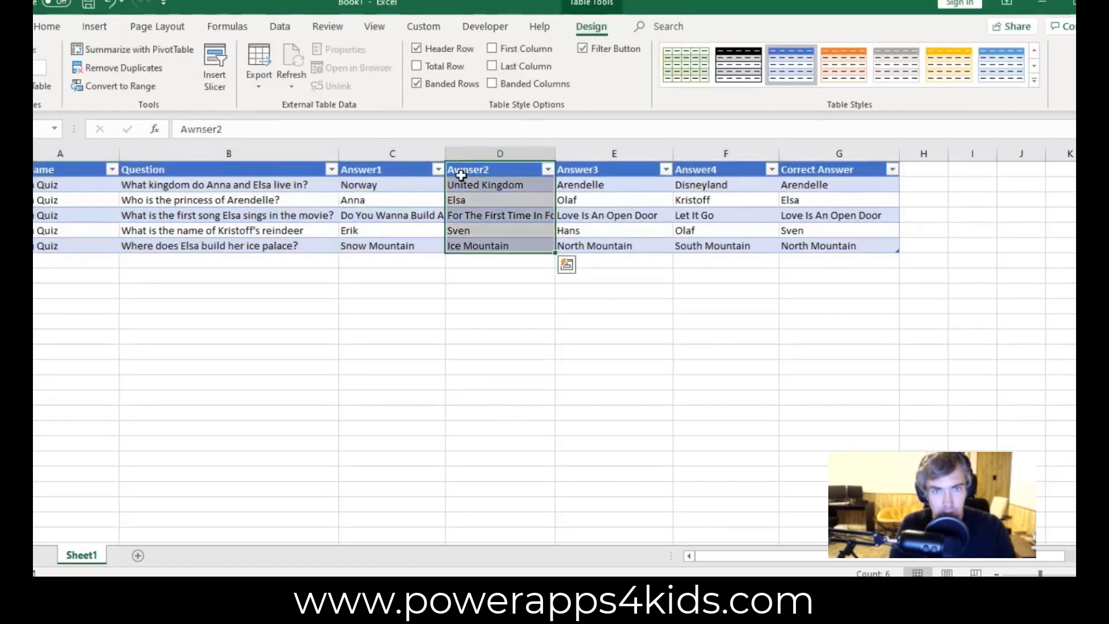
left_click(468, 171)
double_click(468, 172)
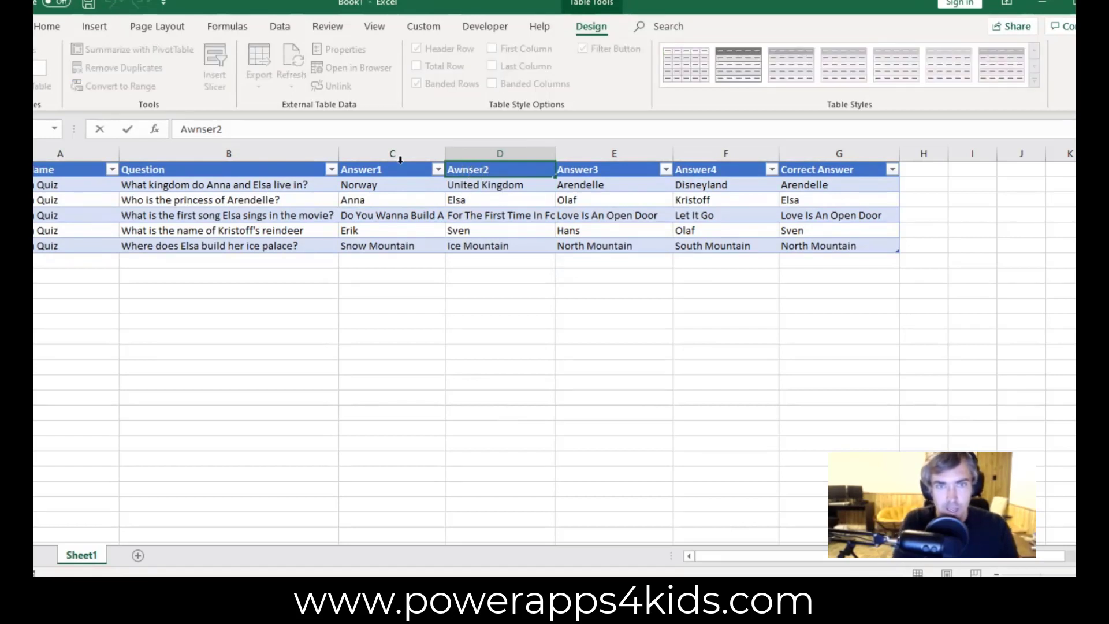
key("BackSpace")
type("sw")
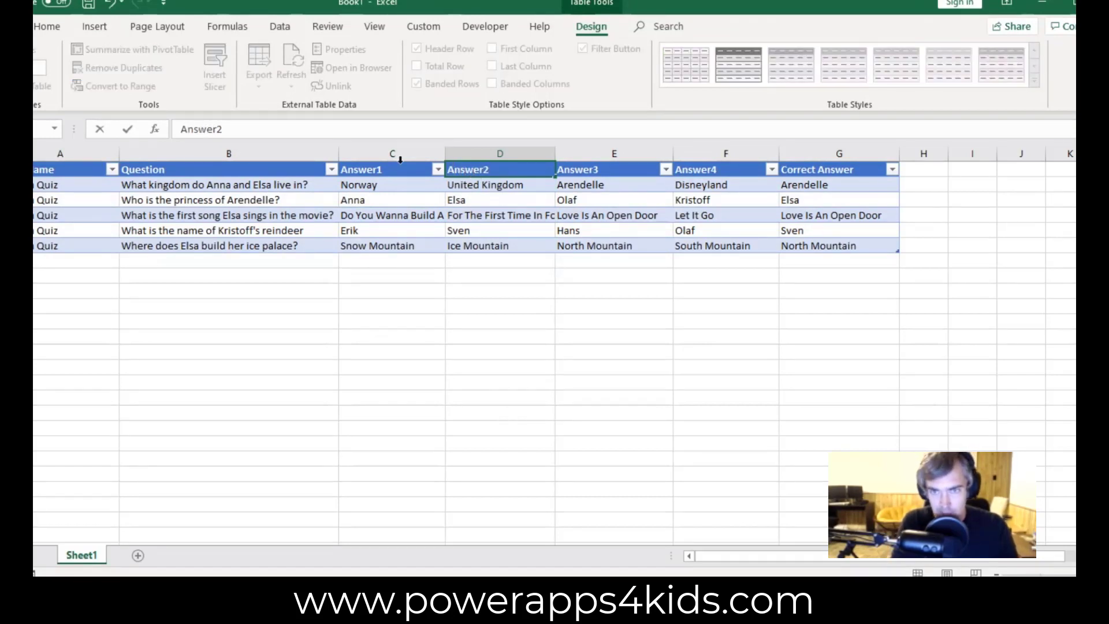
key("Return")
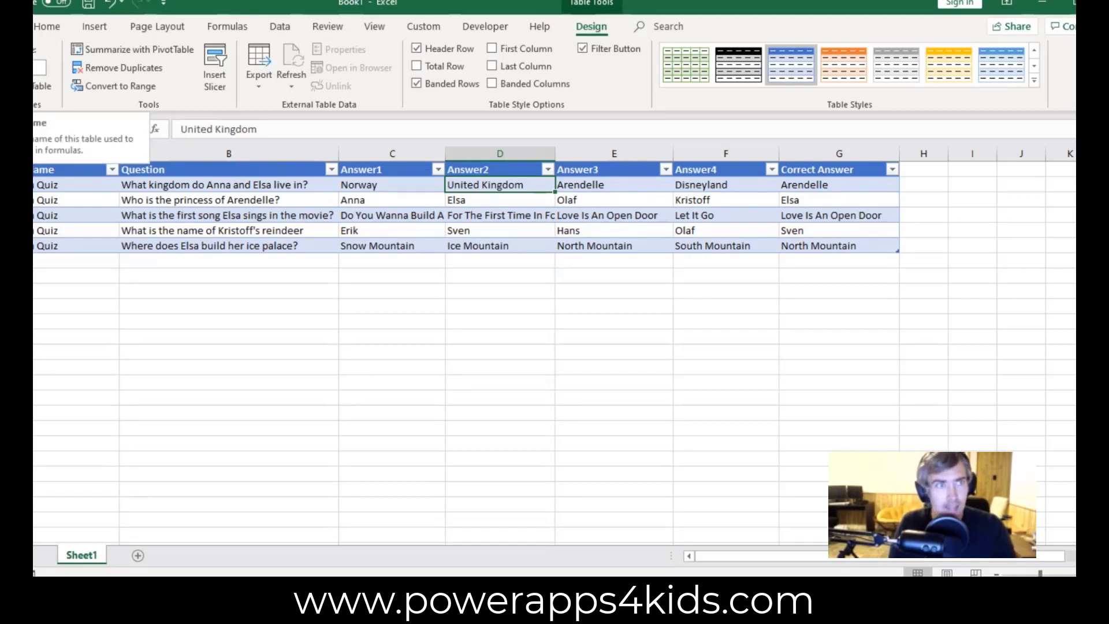
Step: Give the table of quiz questions a descriptive table name
left_click(224, 217)
left_click(433, 218)
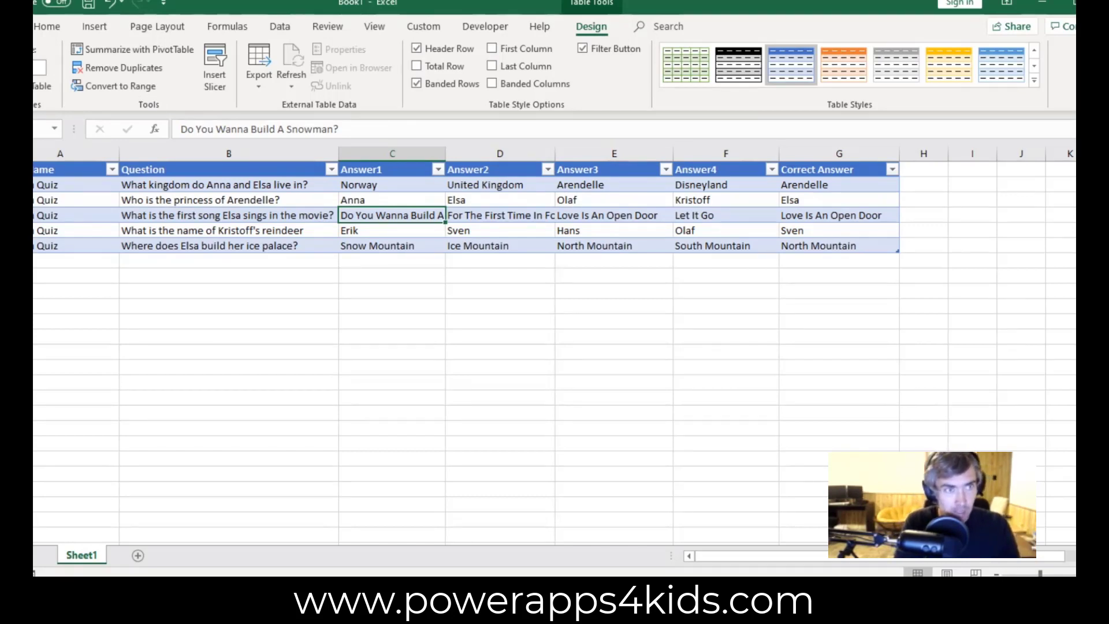
type("ions")
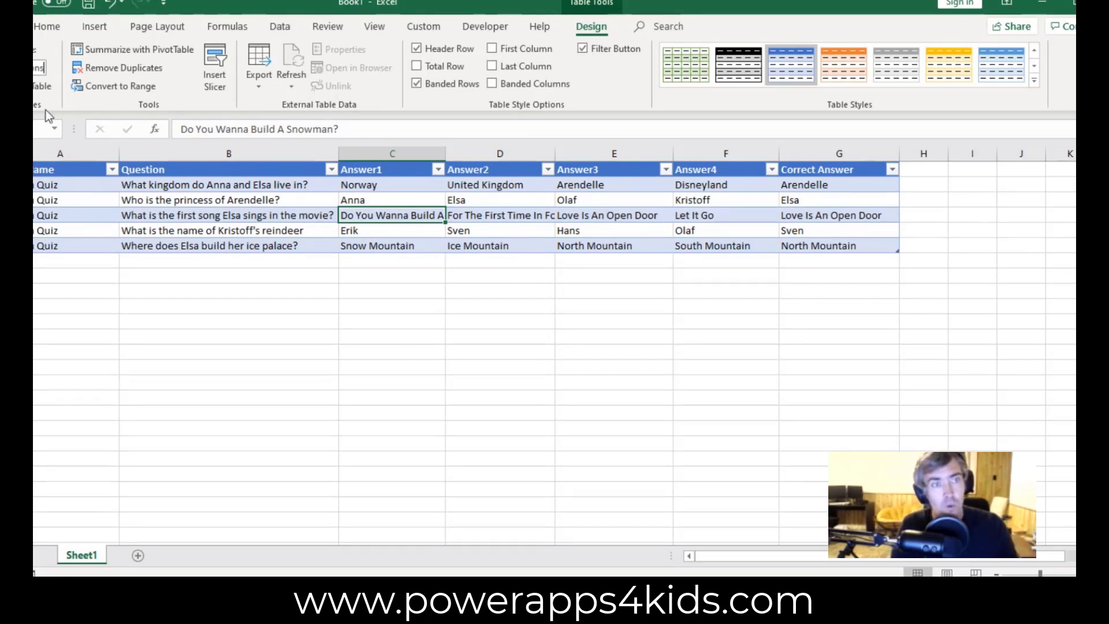
left_click(168, 216)
left_click(212, 242)
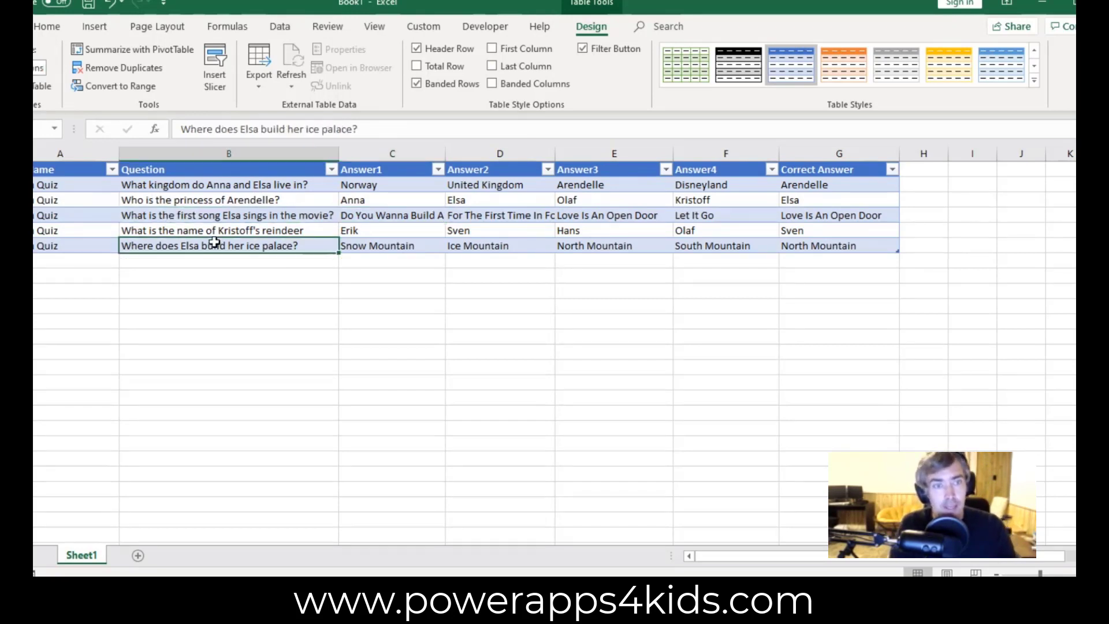
left_click(248, 219)
left_click(290, 199)
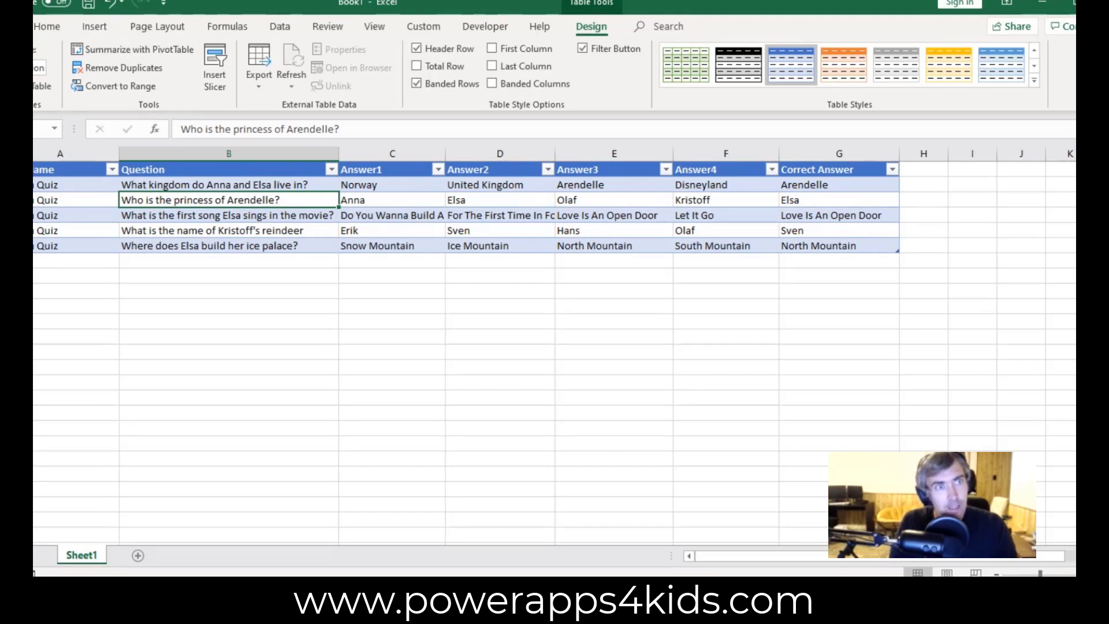
Step: Save the workbook to the Desktop as QuizGameQuestion.xlsx
left_click(90, 7)
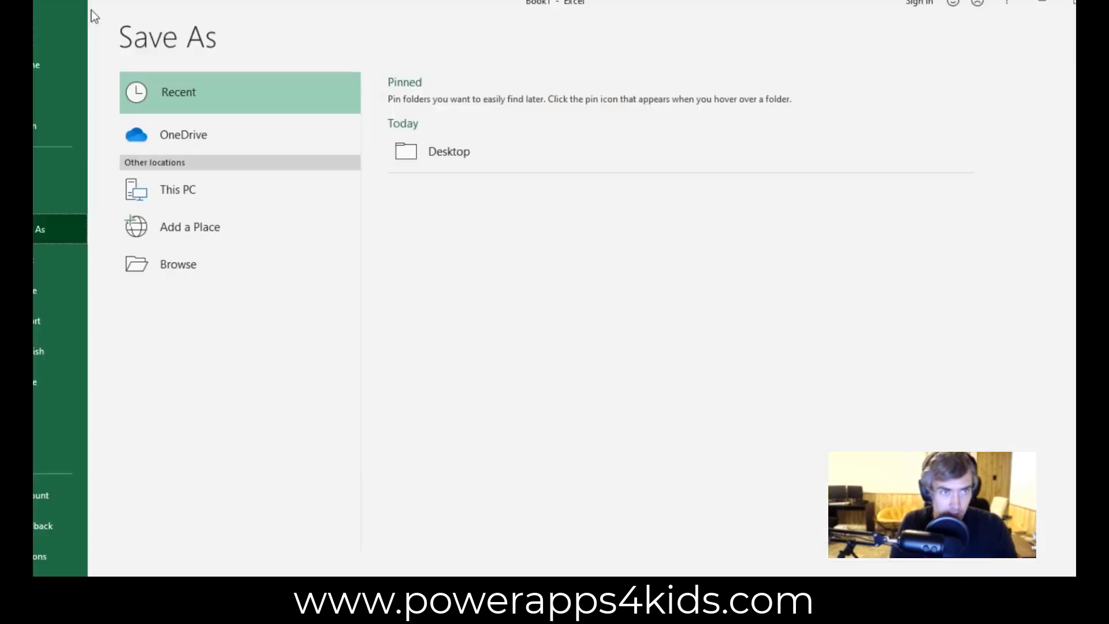
left_click(230, 195)
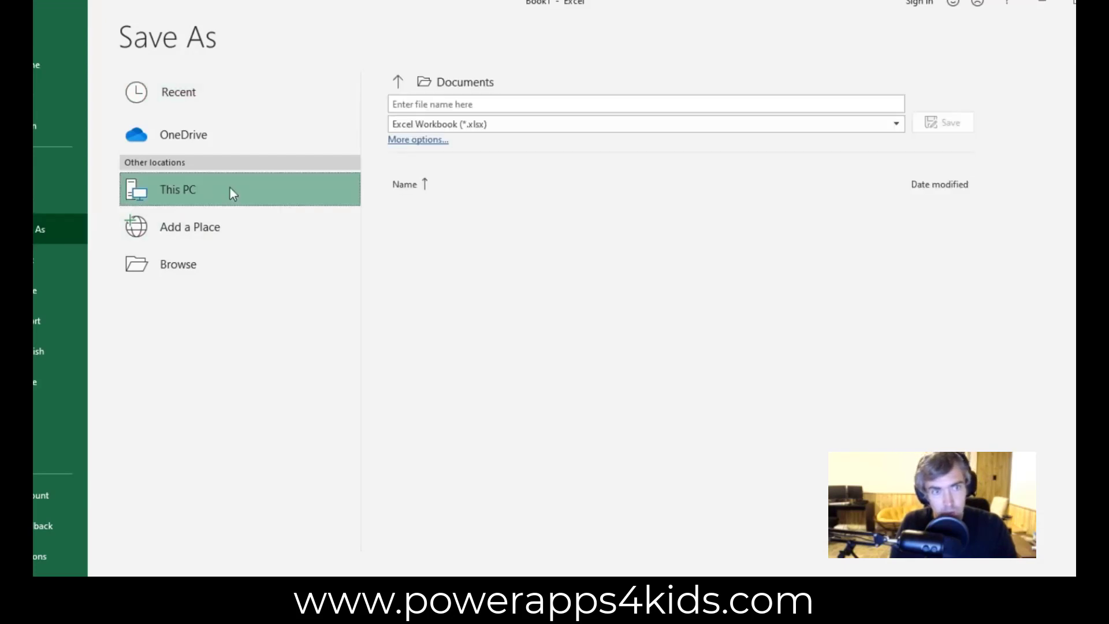
left_click(435, 80)
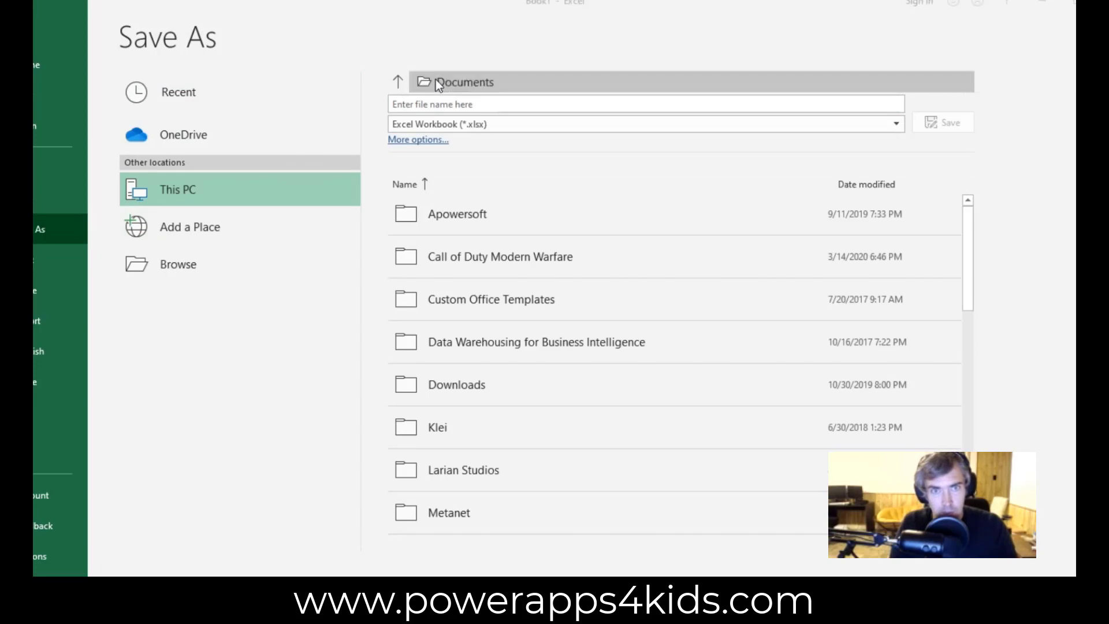
left_click(61, 115)
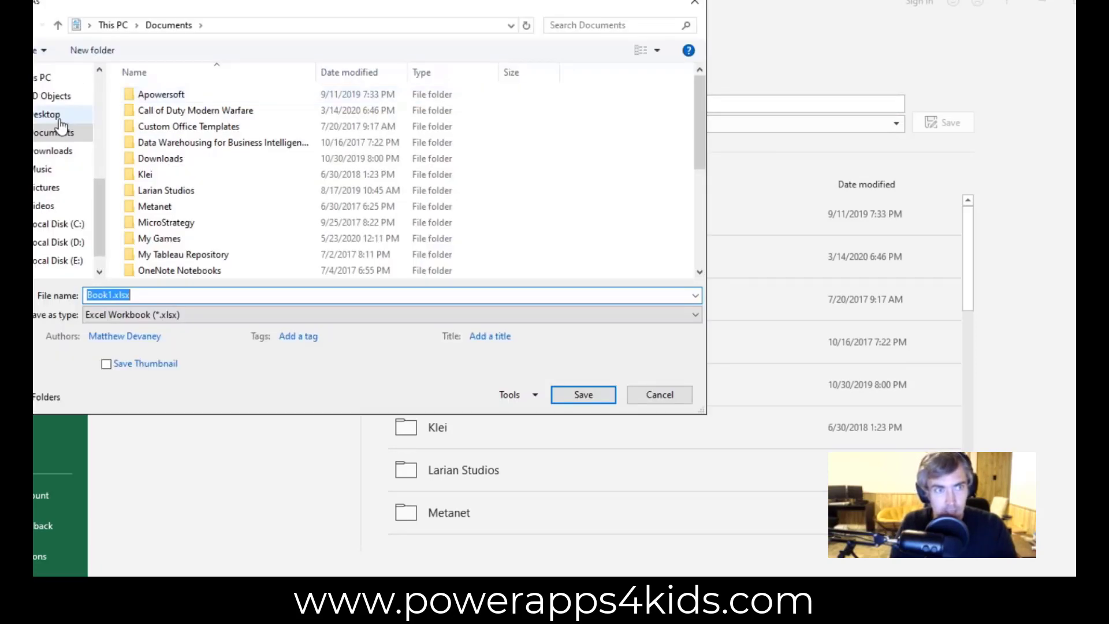
left_click(106, 296)
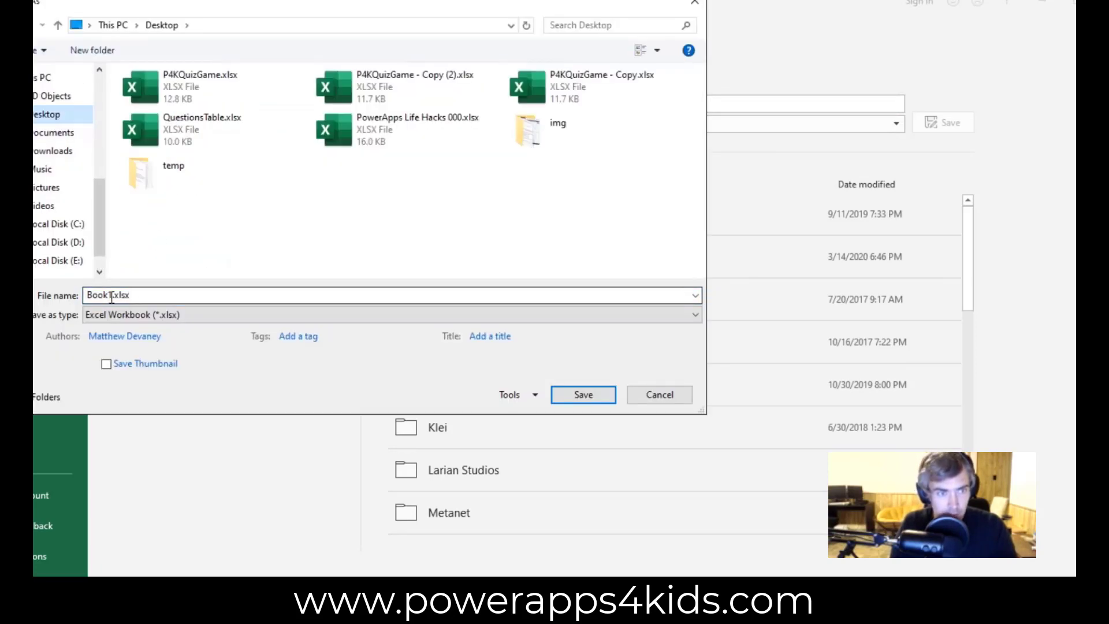
double_click(111, 296)
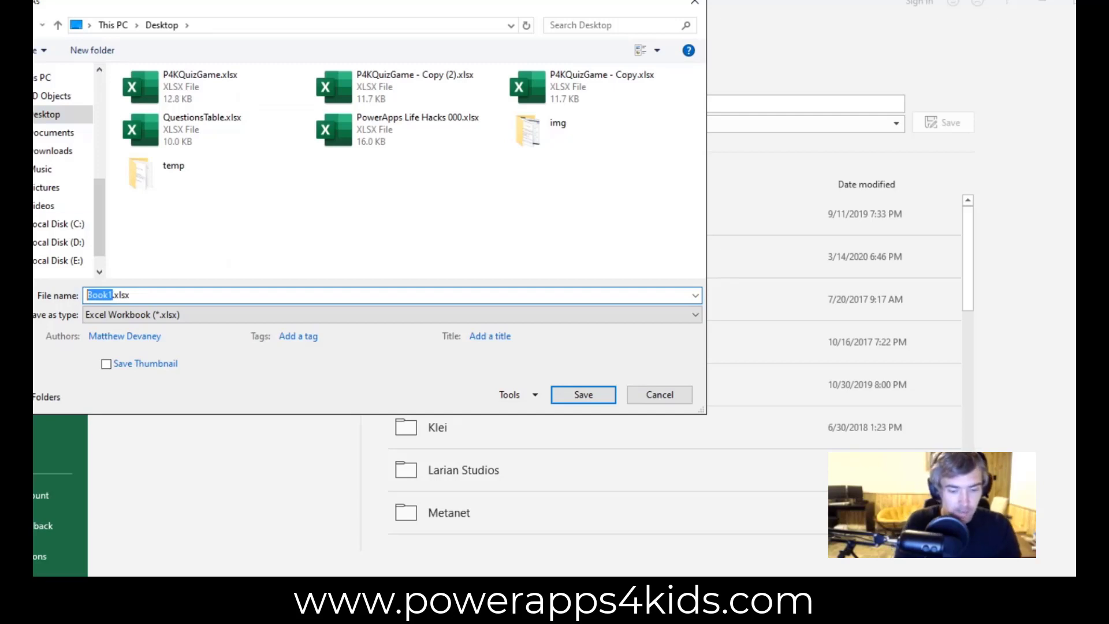
type("QuizGame")
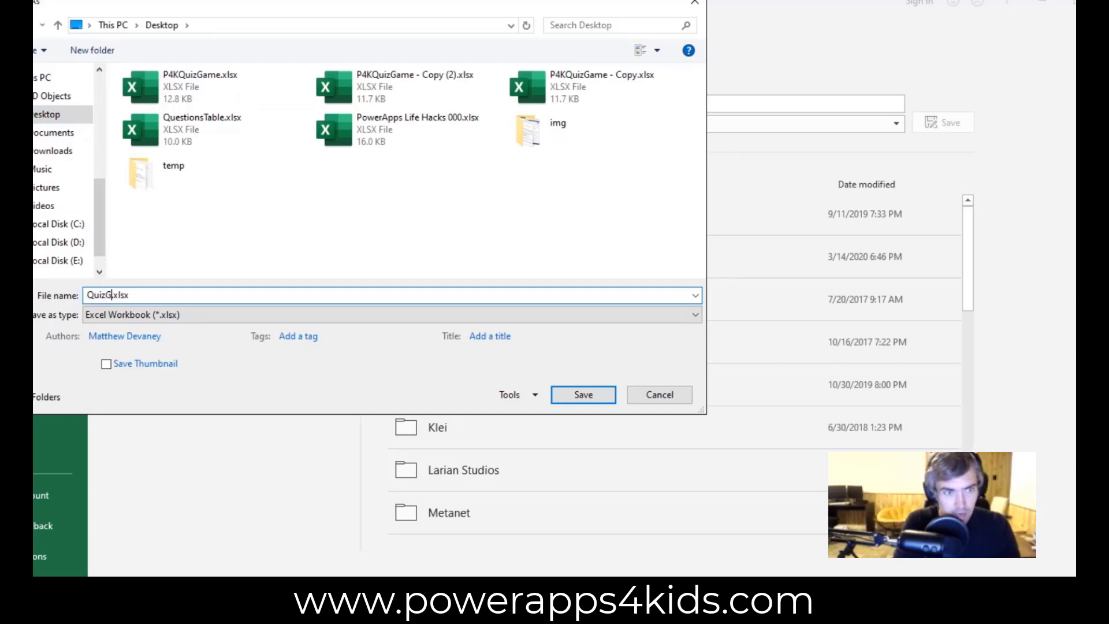
type("Question")
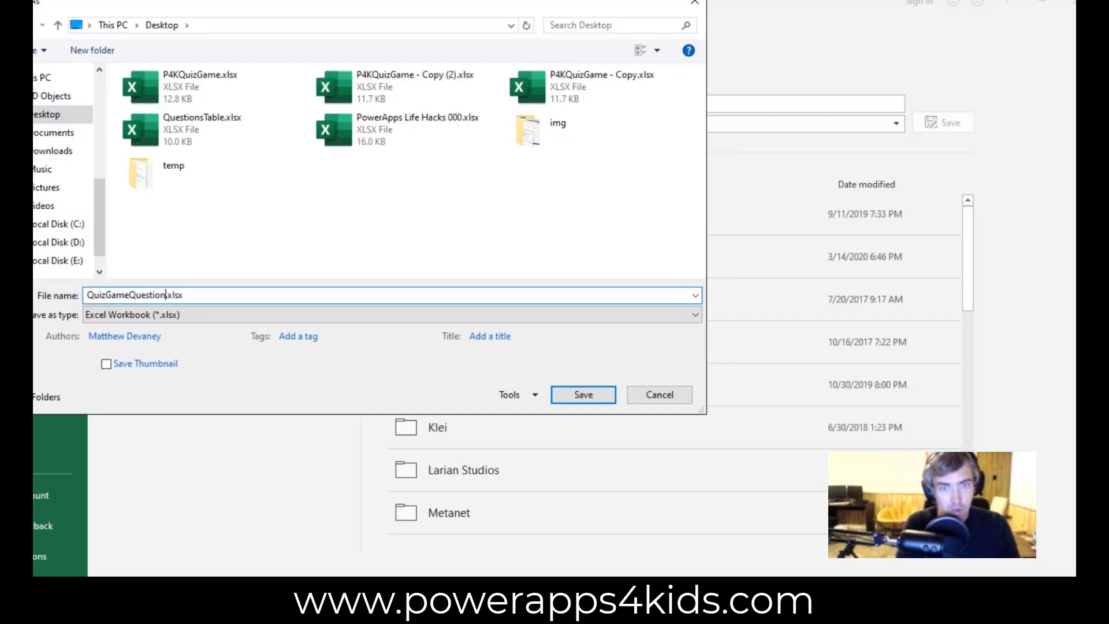
left_click(599, 396)
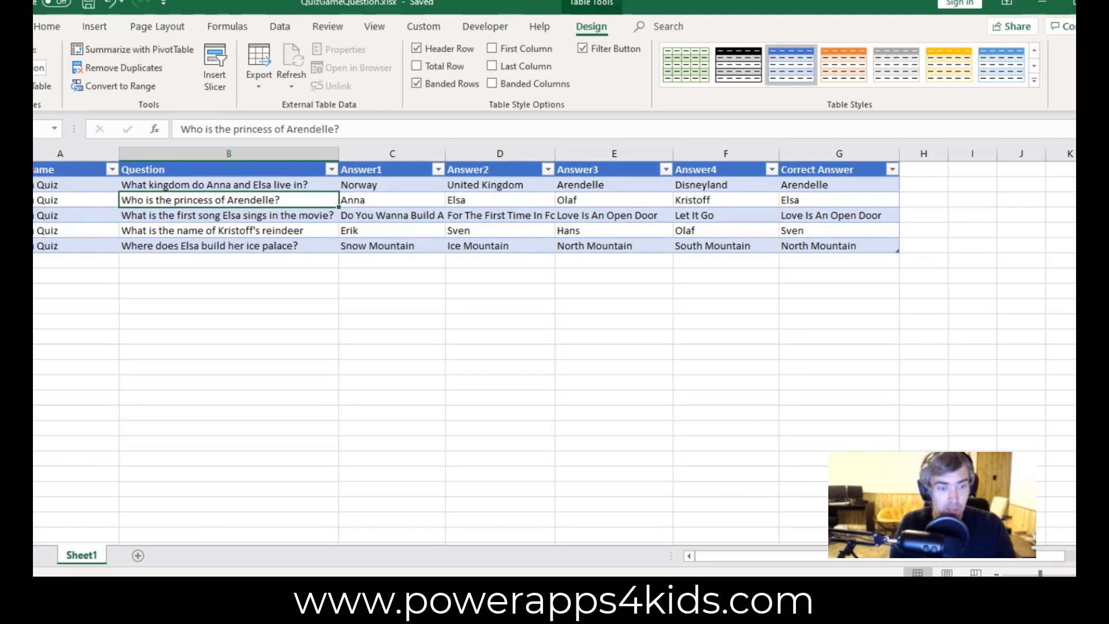
Step: Switch to Power Apps, create a blank canvas app named "My Quiz Game" in Tablet format, and skip the welcome dialog
key("alt+Tab")
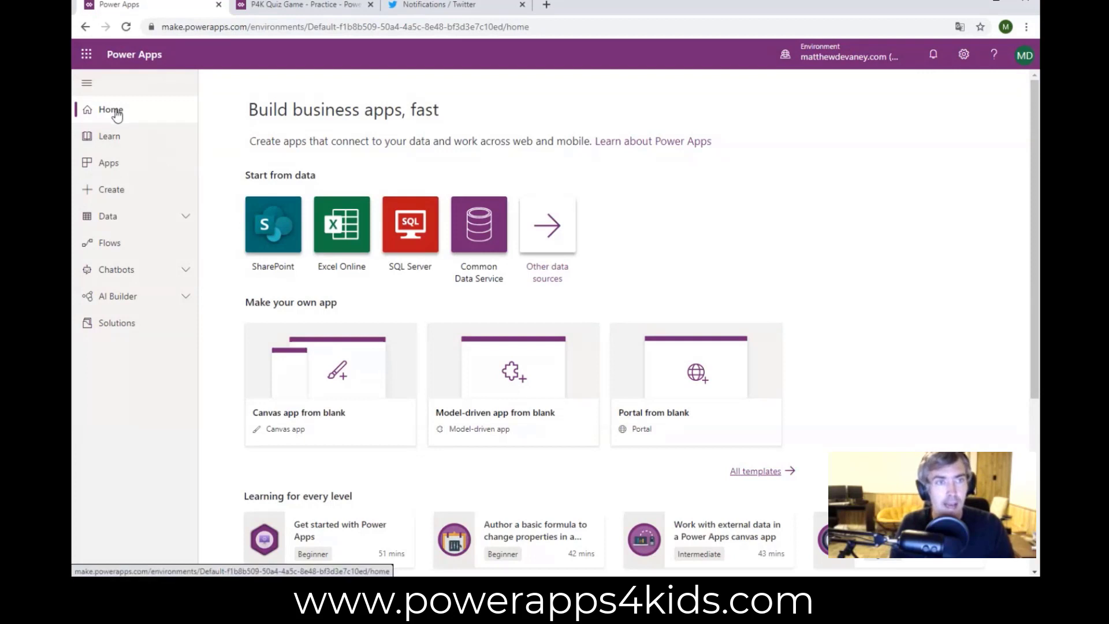
left_click(406, 390)
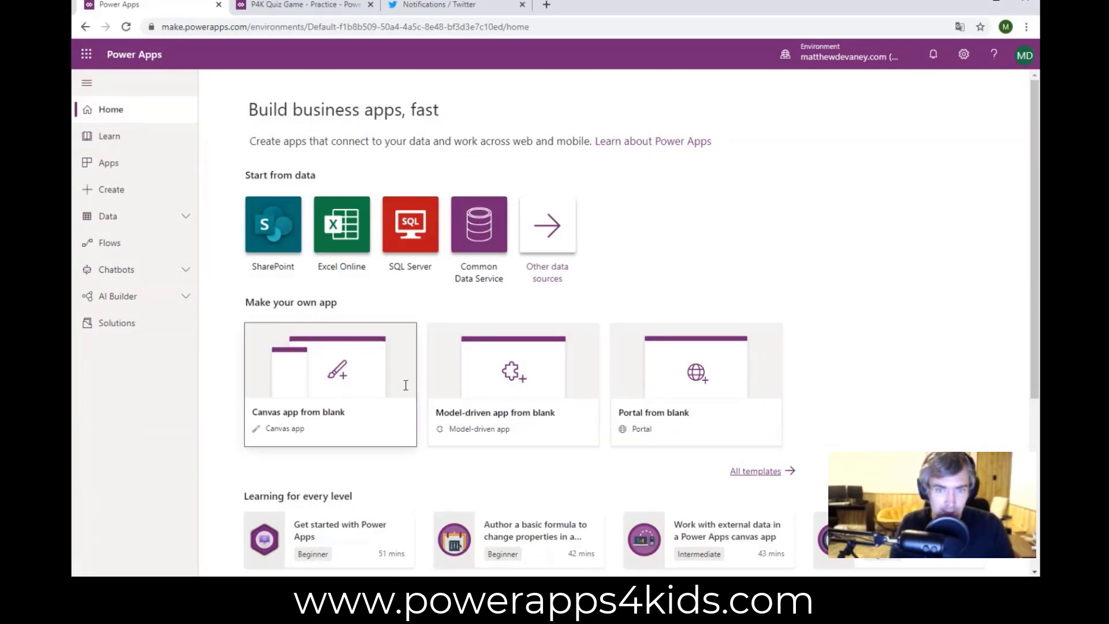
left_click(646, 198)
type("Q")
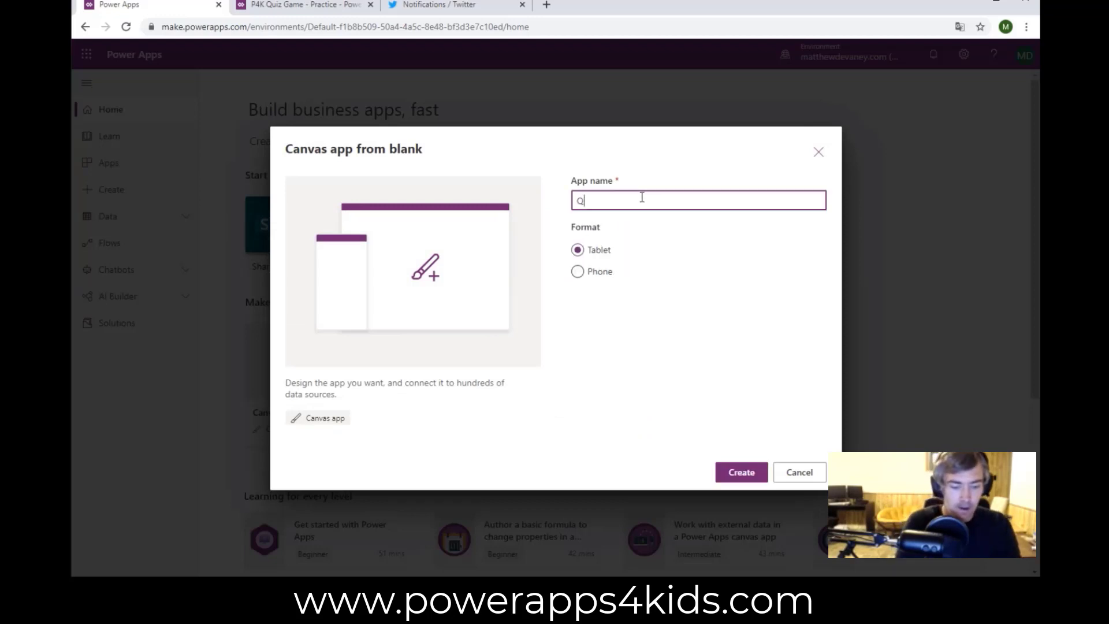
key("BackSpace")
type("My Quiz Game")
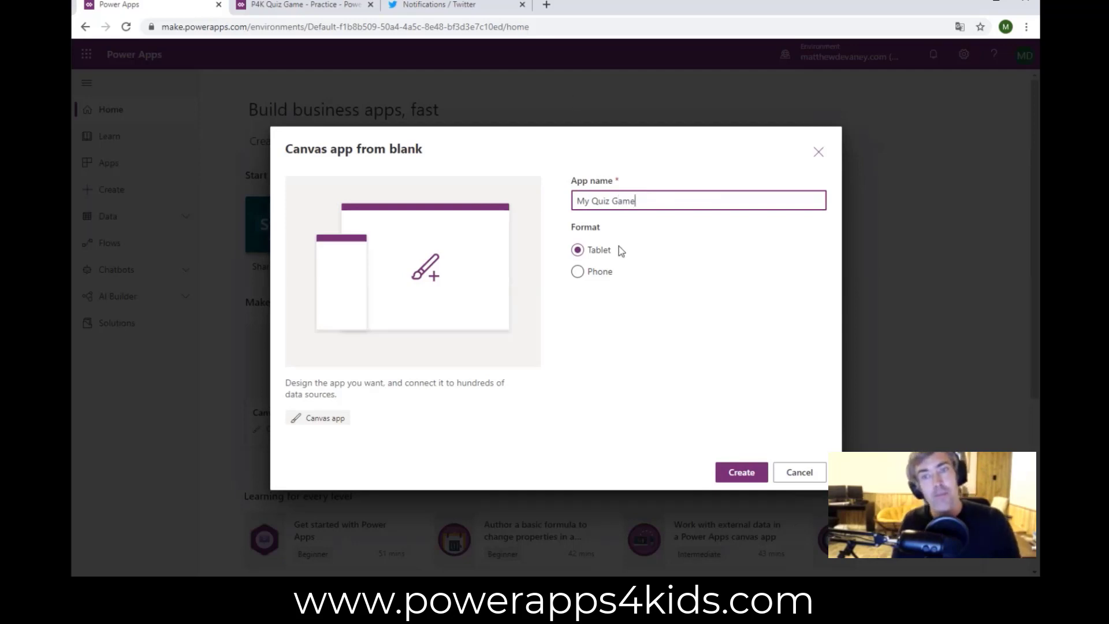
left_click(577, 250)
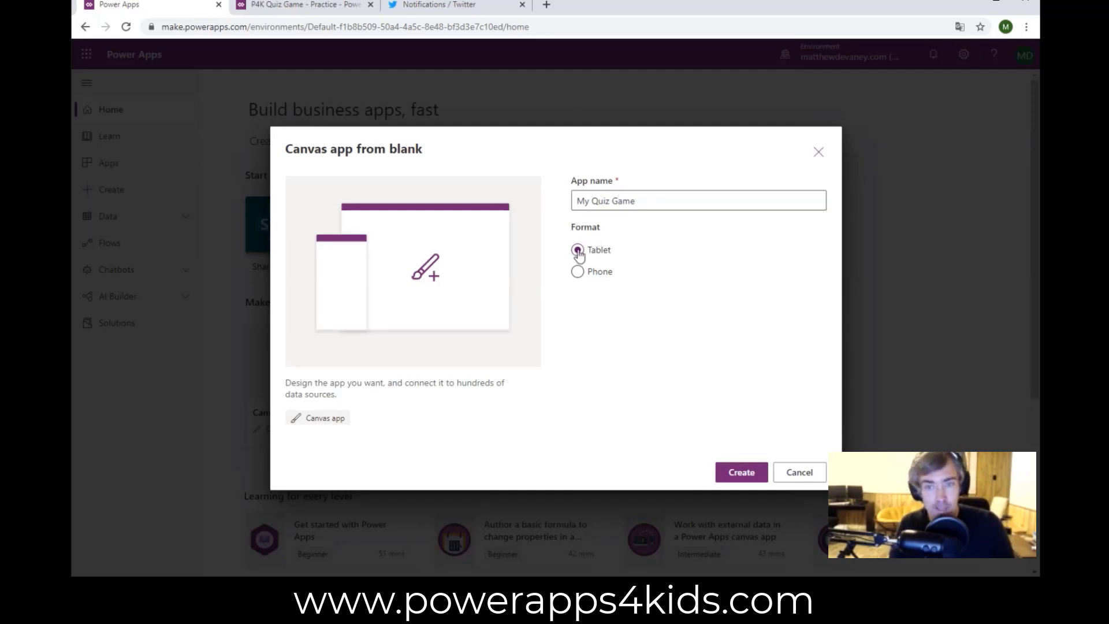
left_click(741, 472)
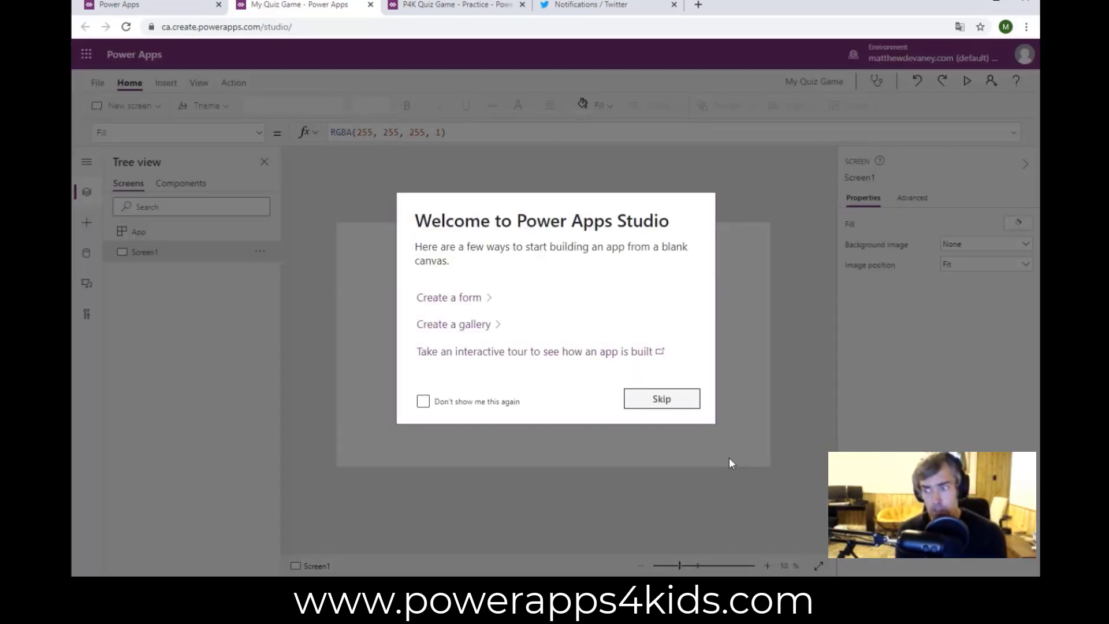
left_click(662, 399)
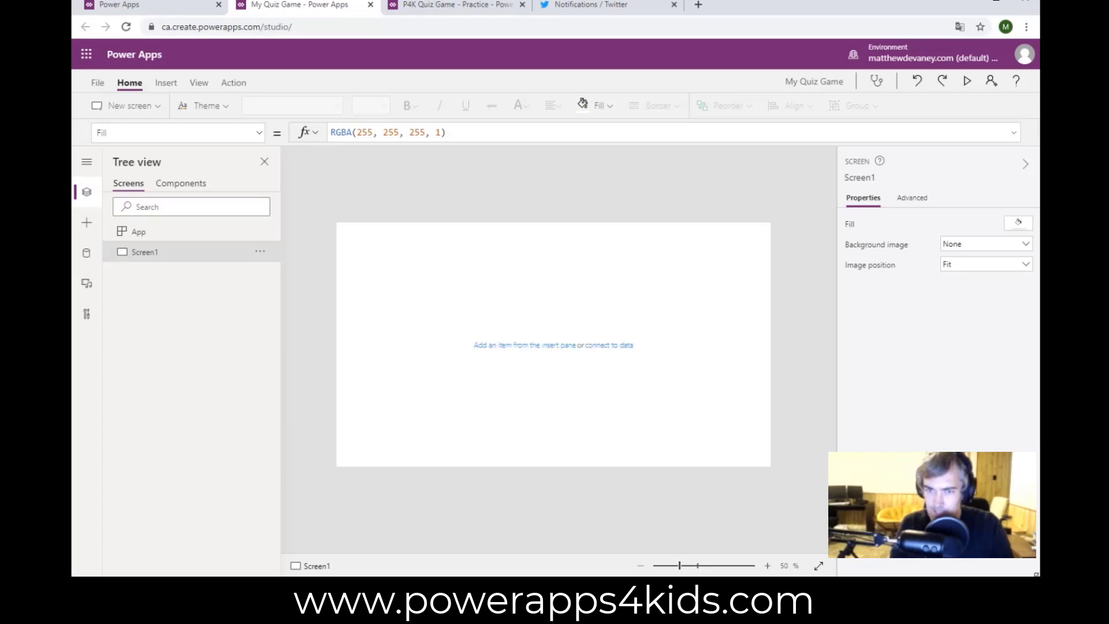
Step: Start adding a data source to the app by searching for "excel" and choosing Import from Excel
left_click_drag(1037, 574, 1108, 607)
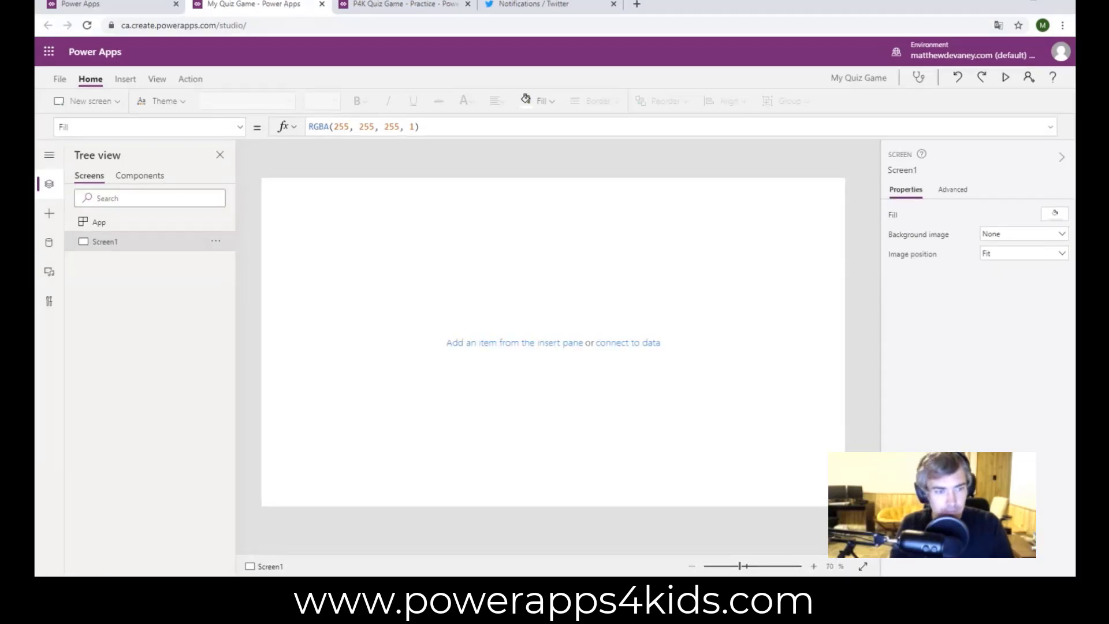
left_click_drag(35, 463, 1, 462)
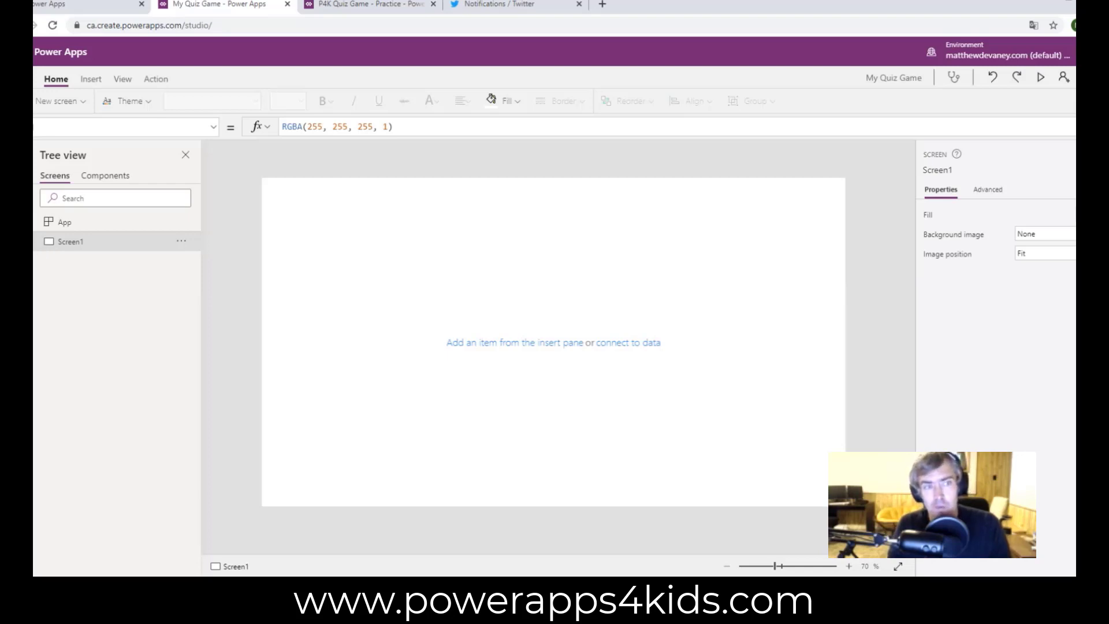
left_click(18, 232)
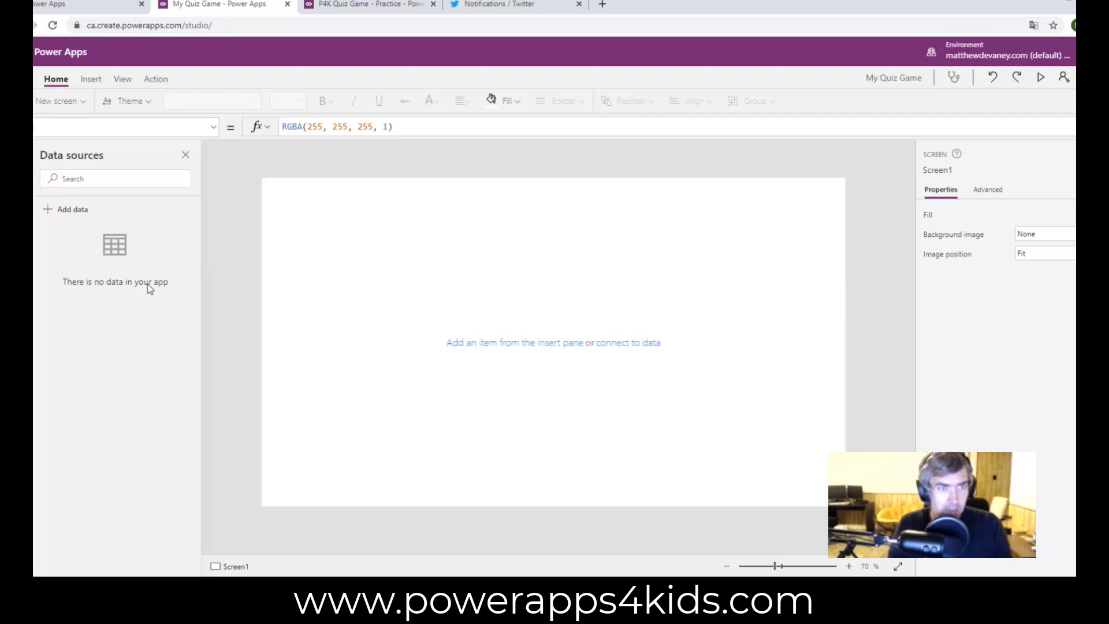
left_click(68, 216)
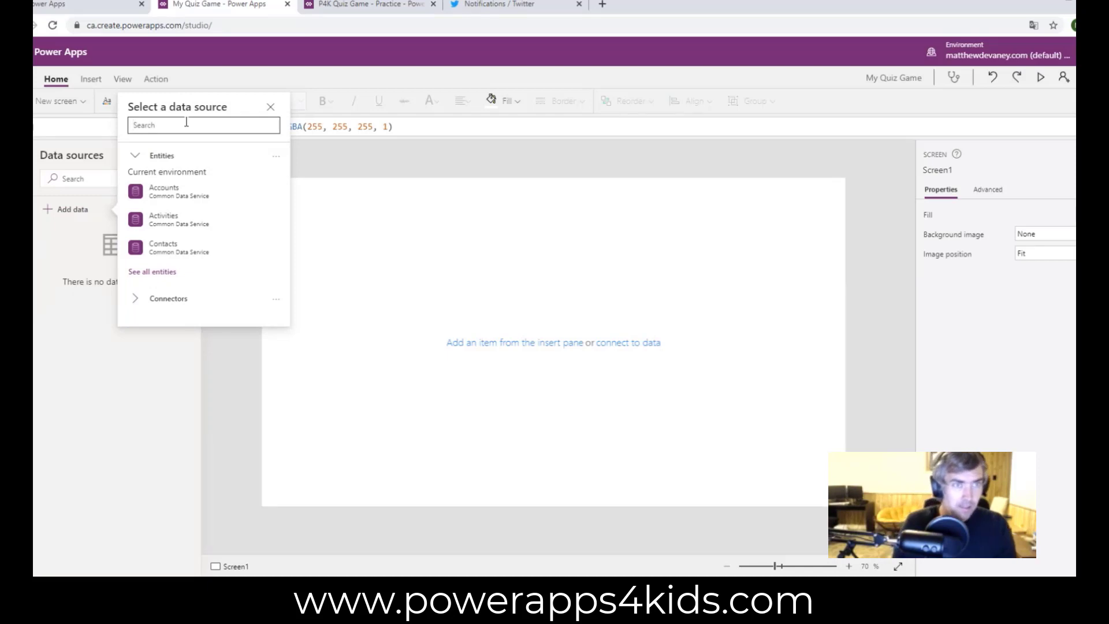
type("excel")
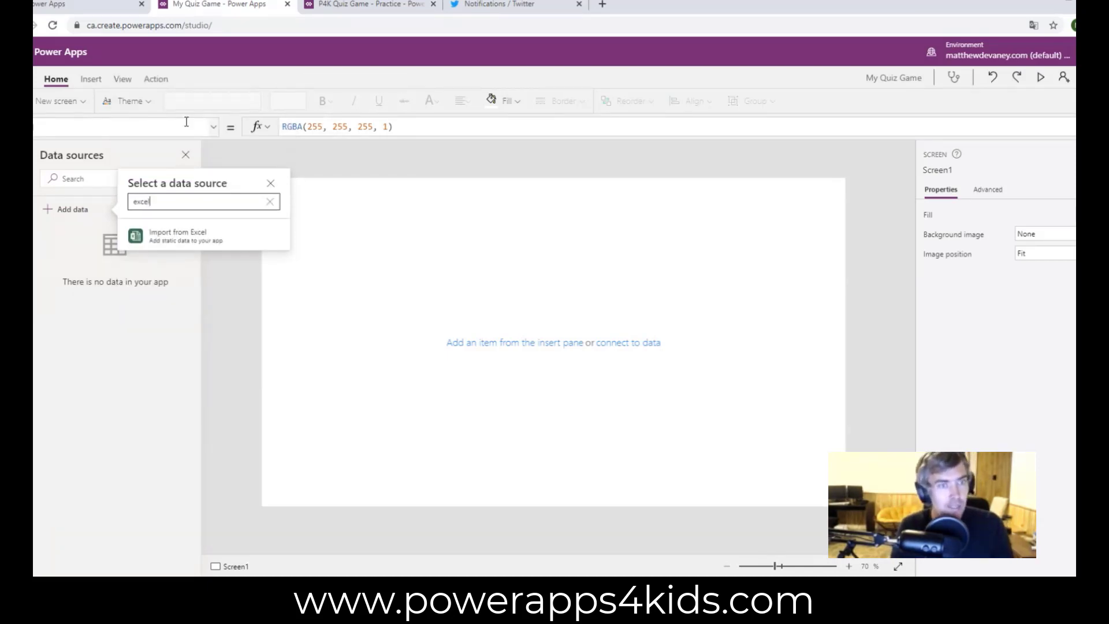
left_click(219, 241)
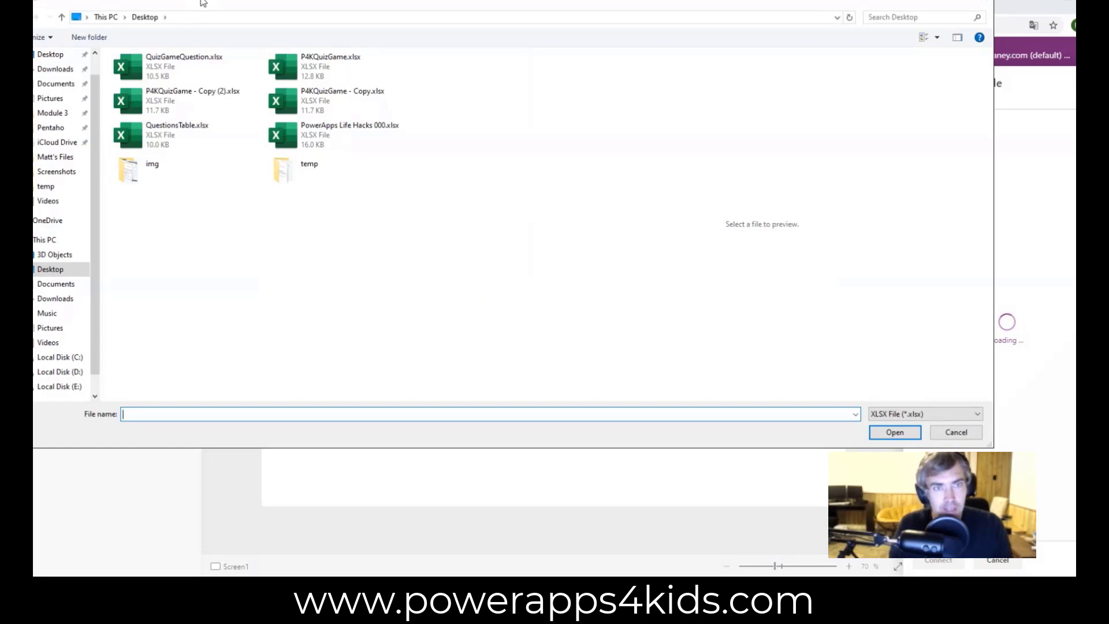
Step: Open QuizGameQuestion.xlsx from the Desktop and connect its QuizQuestions table to the app
left_click_drag(203, 3, 258, 91)
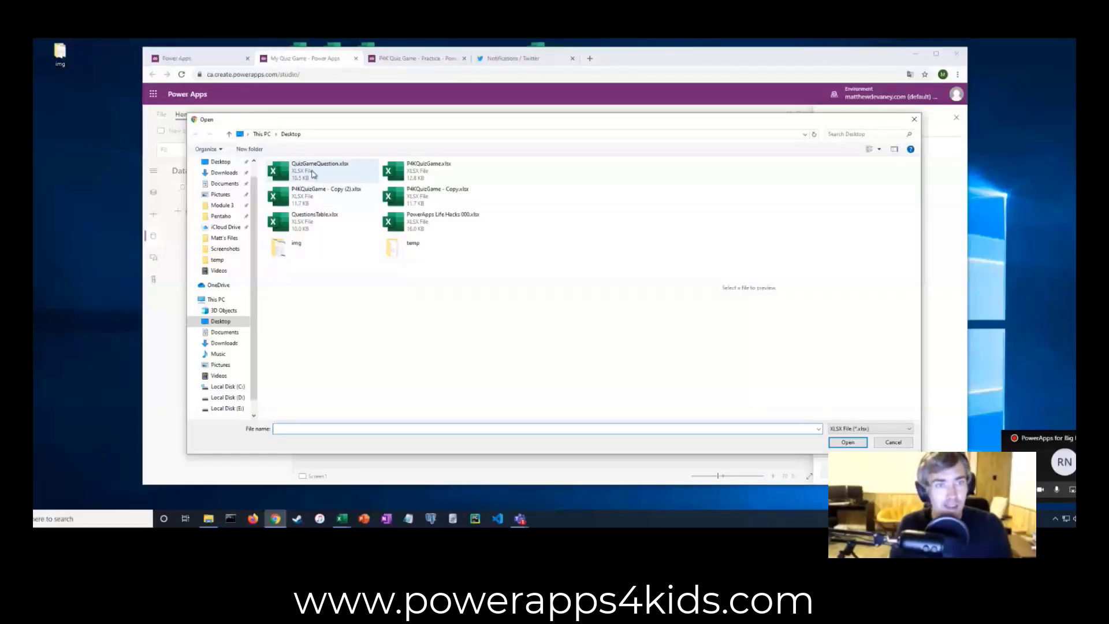
left_click(313, 174)
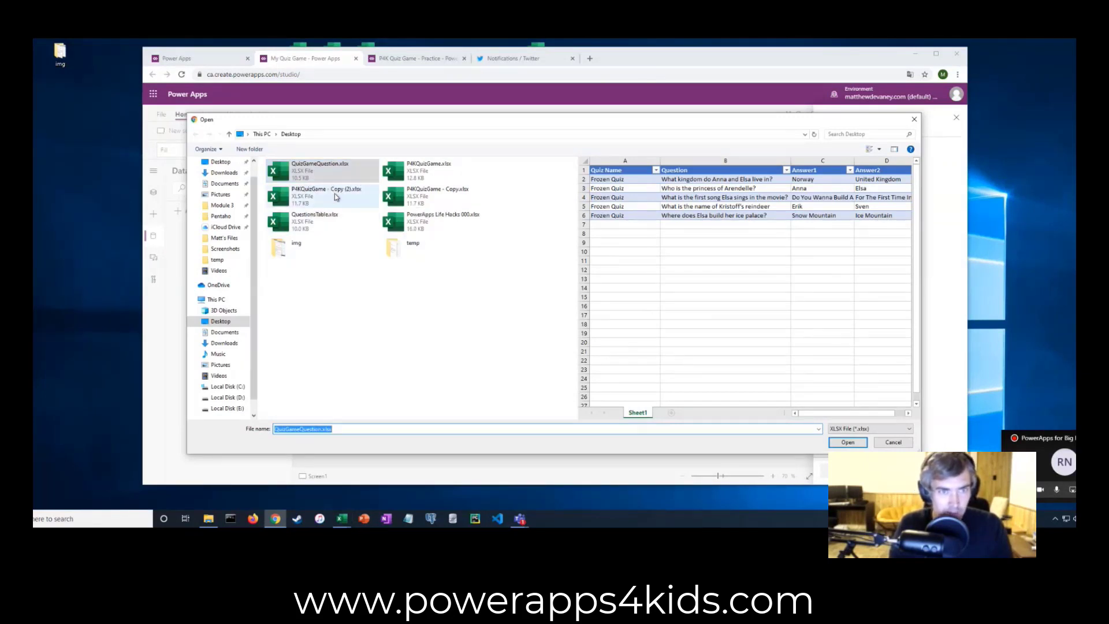
left_click(848, 443)
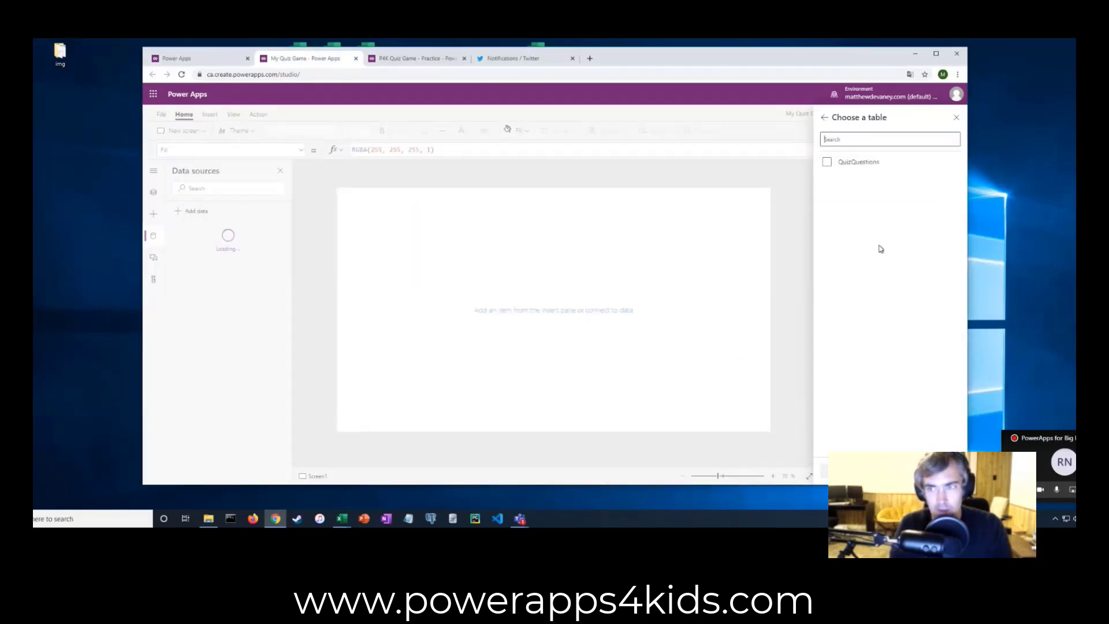
left_click(830, 164)
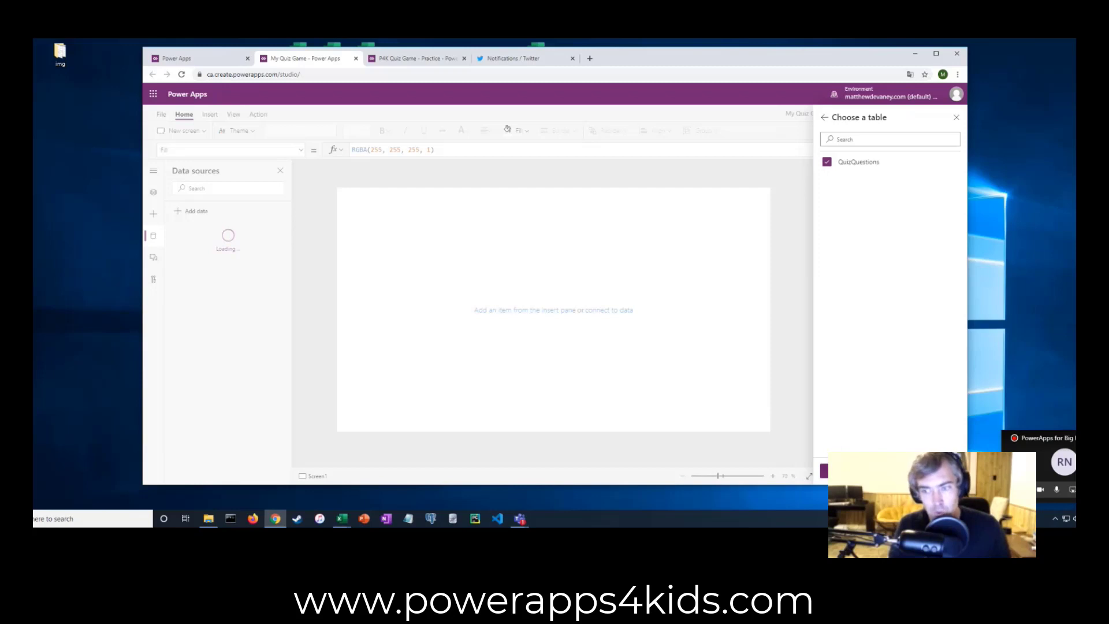
left_click(844, 471)
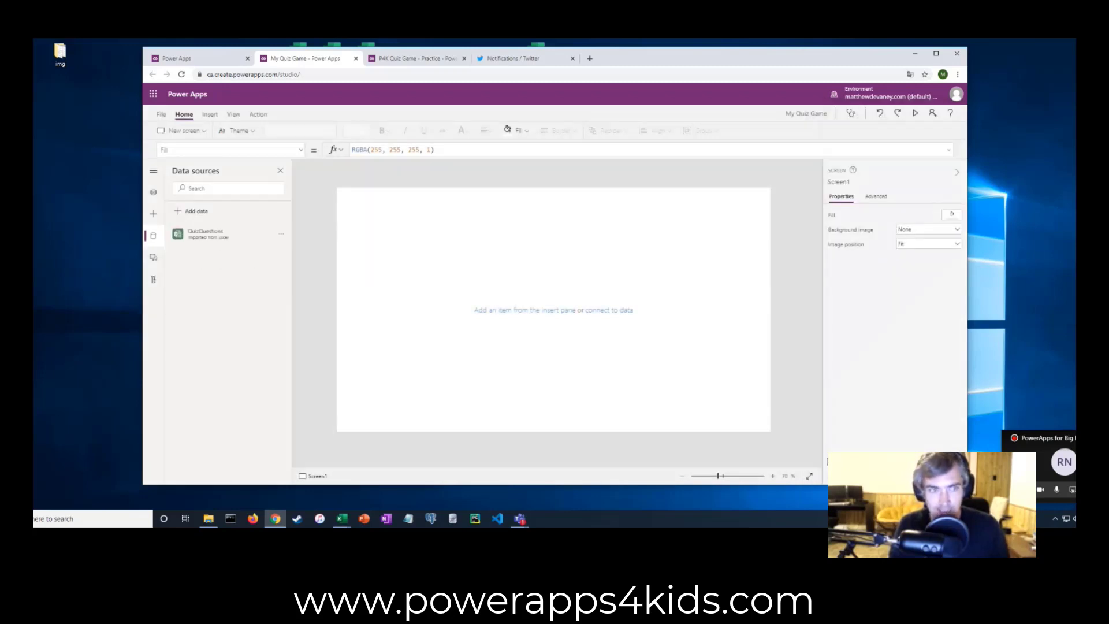
left_click(1062, 496)
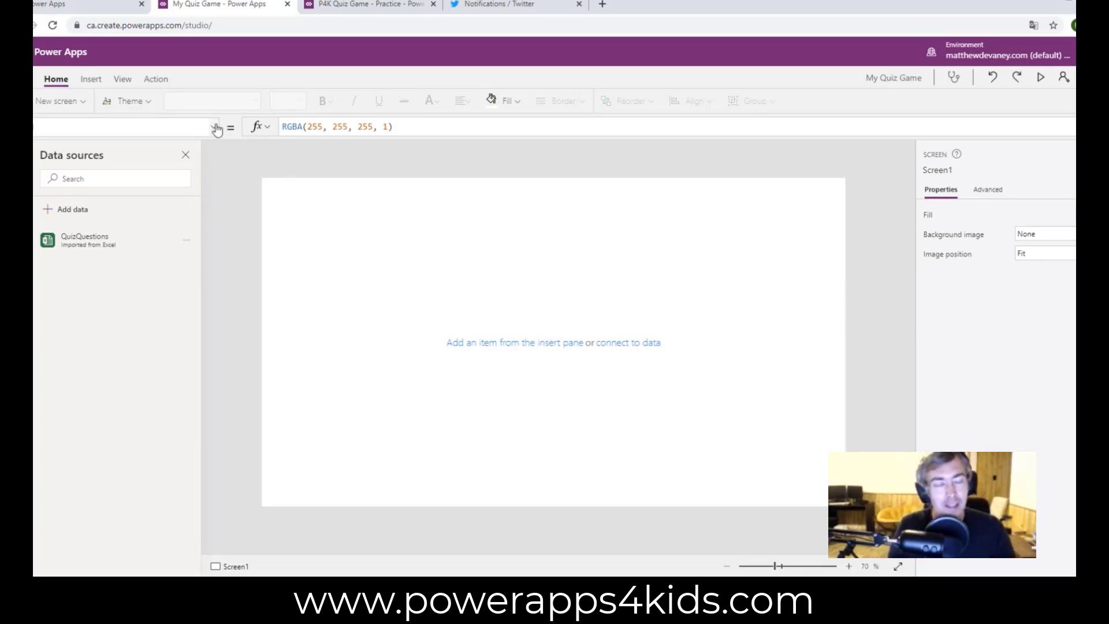
Step: After a brief look at the finished practice quiz, insert a blank vertical gallery on Screen1 with QuizQuestions as its data source
left_click(338, 11)
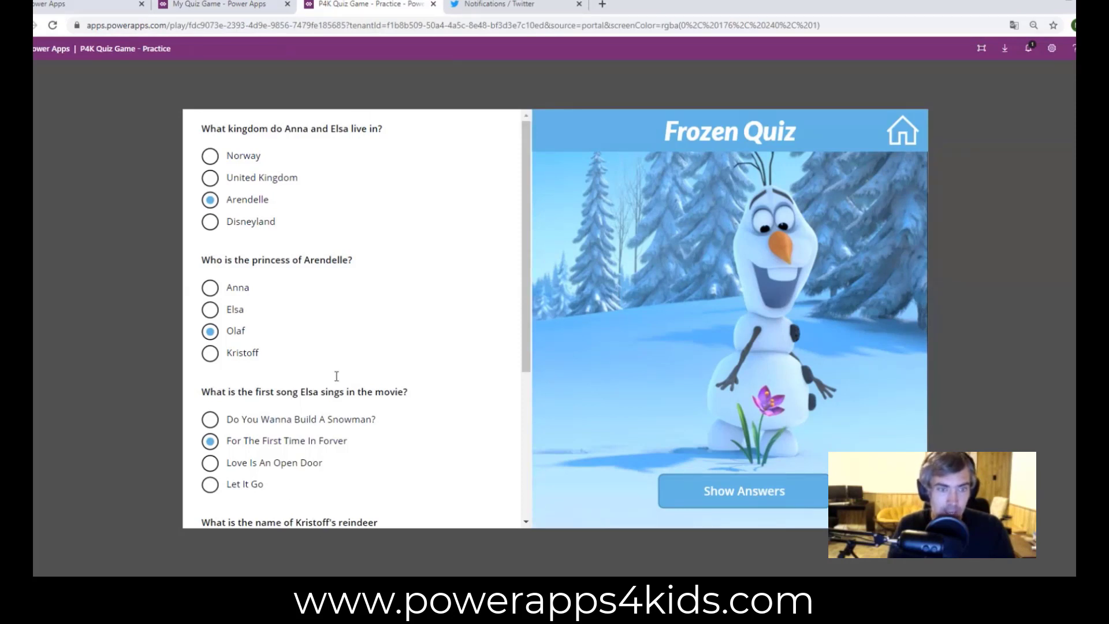
left_click(231, 6)
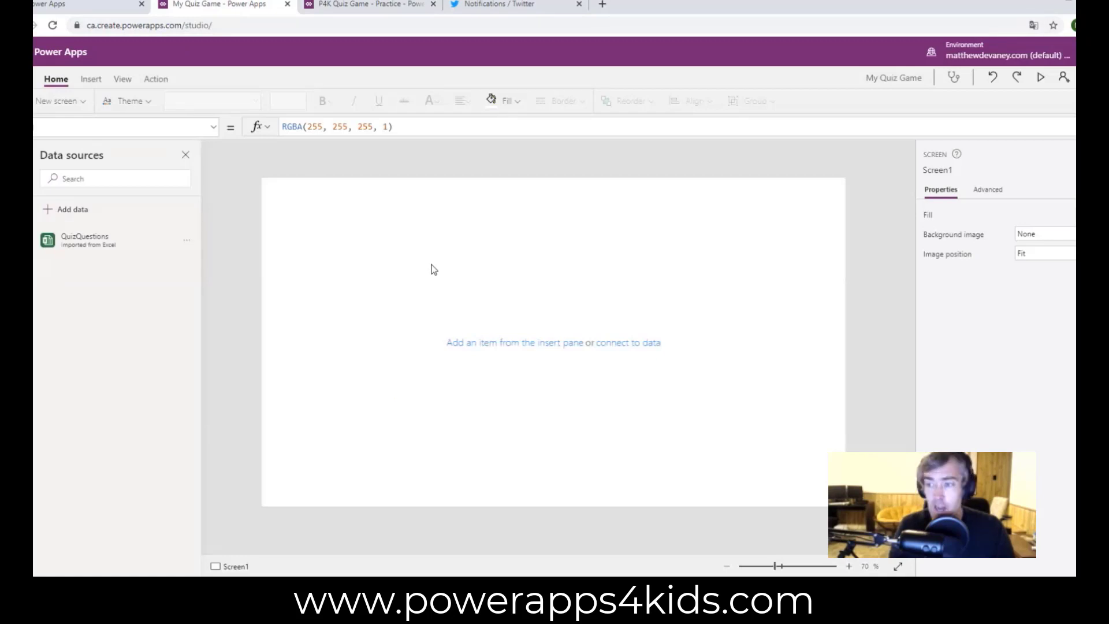
left_click(19, 181)
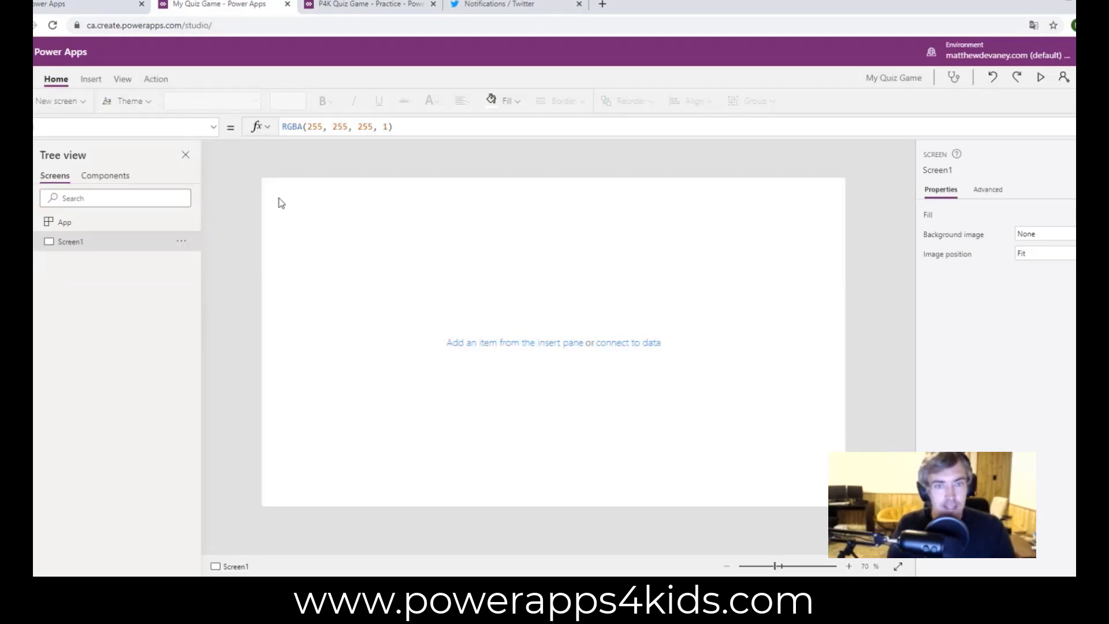
left_click(98, 82)
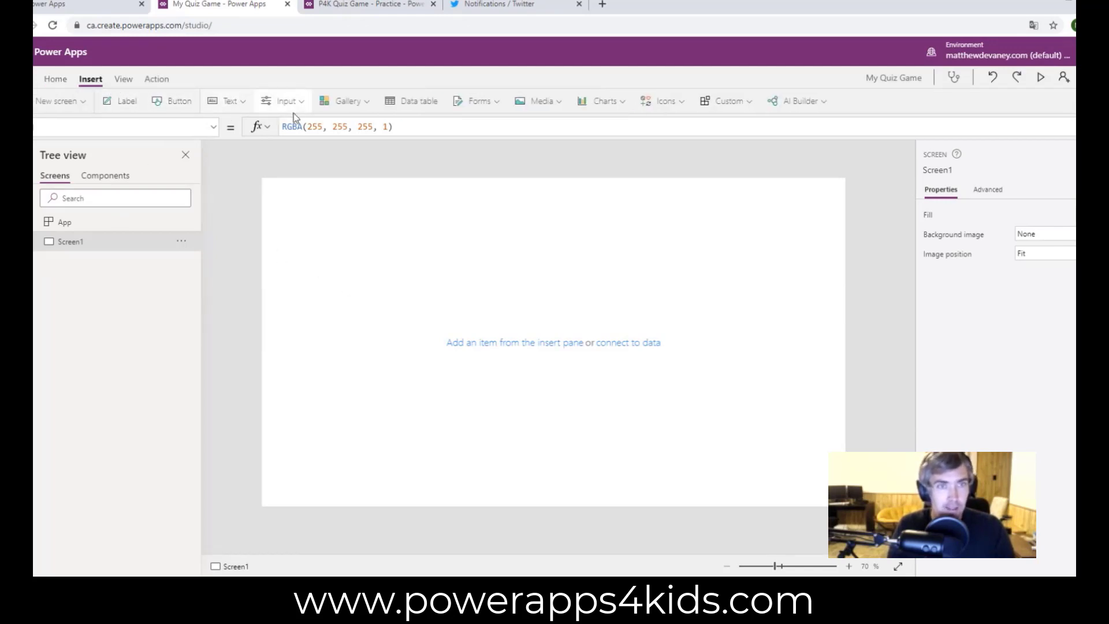
left_click(365, 106)
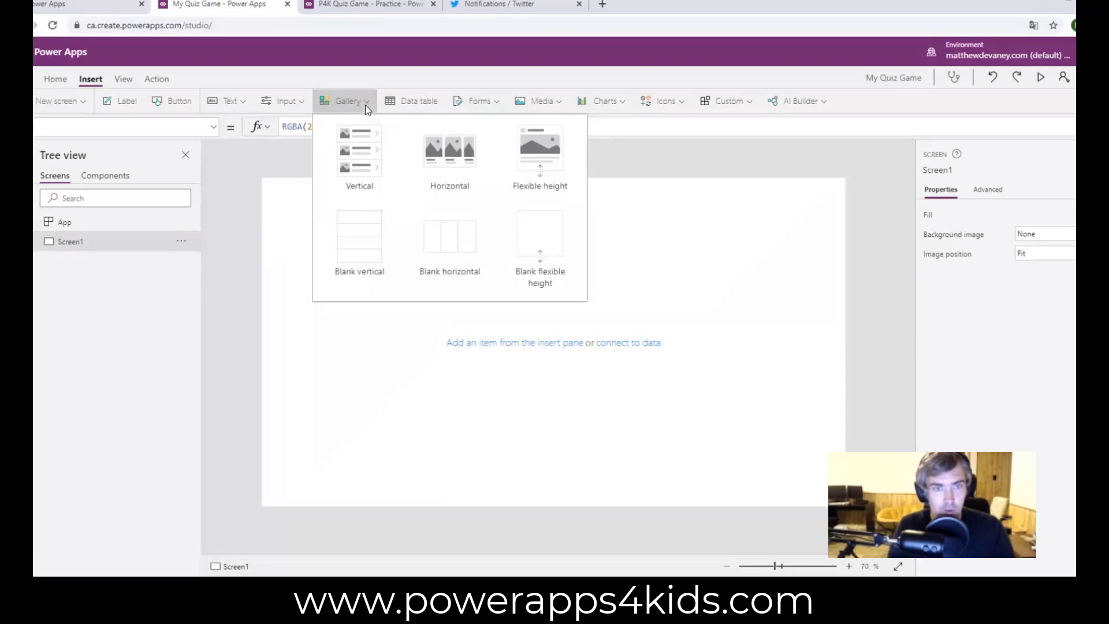
left_click(383, 249)
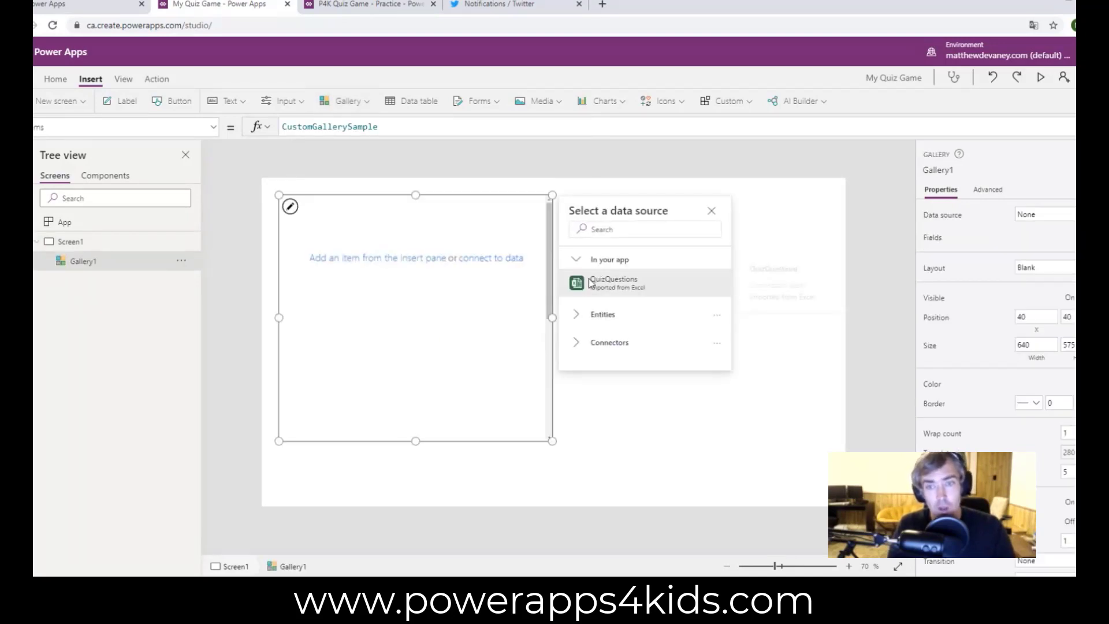
left_click(632, 289)
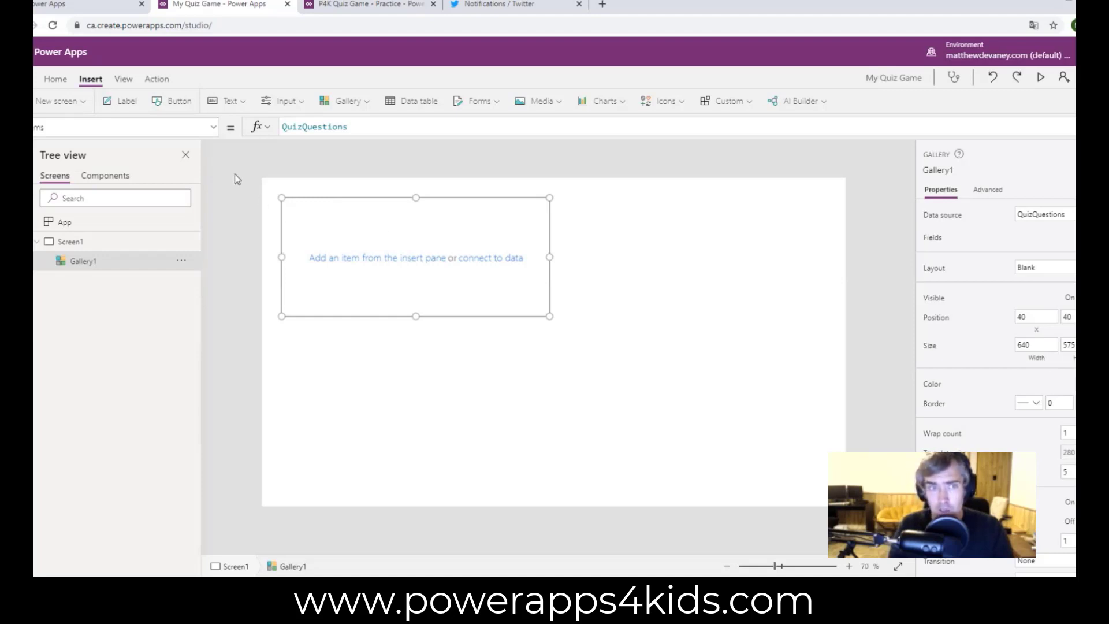
Step: Add a label at the gallery item's upper-left corner, set its text to ThisItem.Question, and widen it to fit the question
left_click(134, 102)
left_click_drag(363, 223, 393, 210)
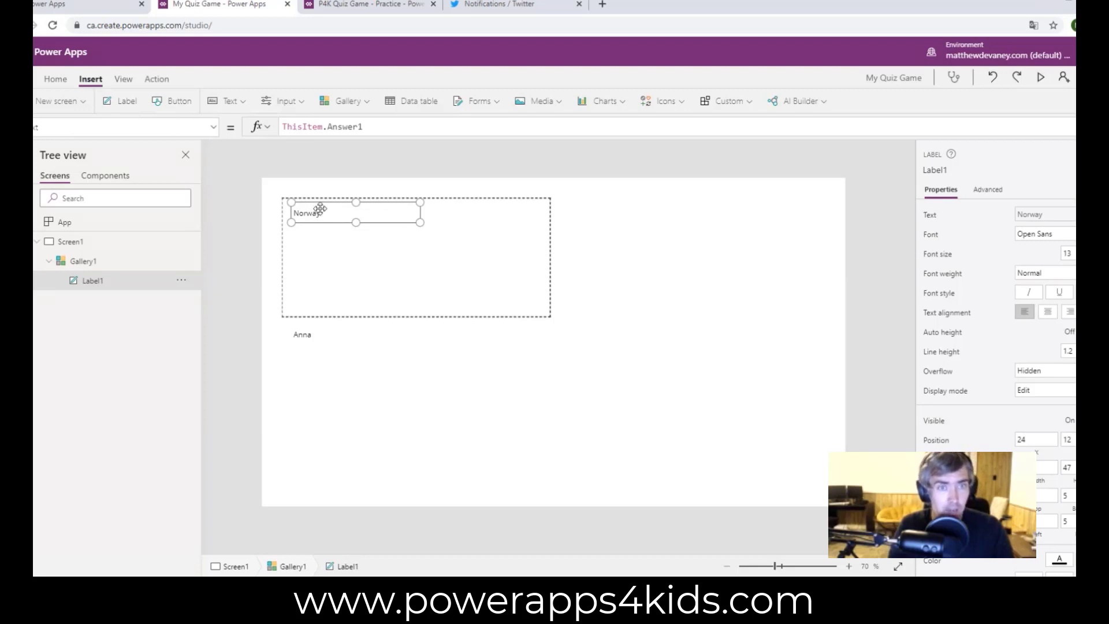
left_click_drag(328, 128, 372, 127)
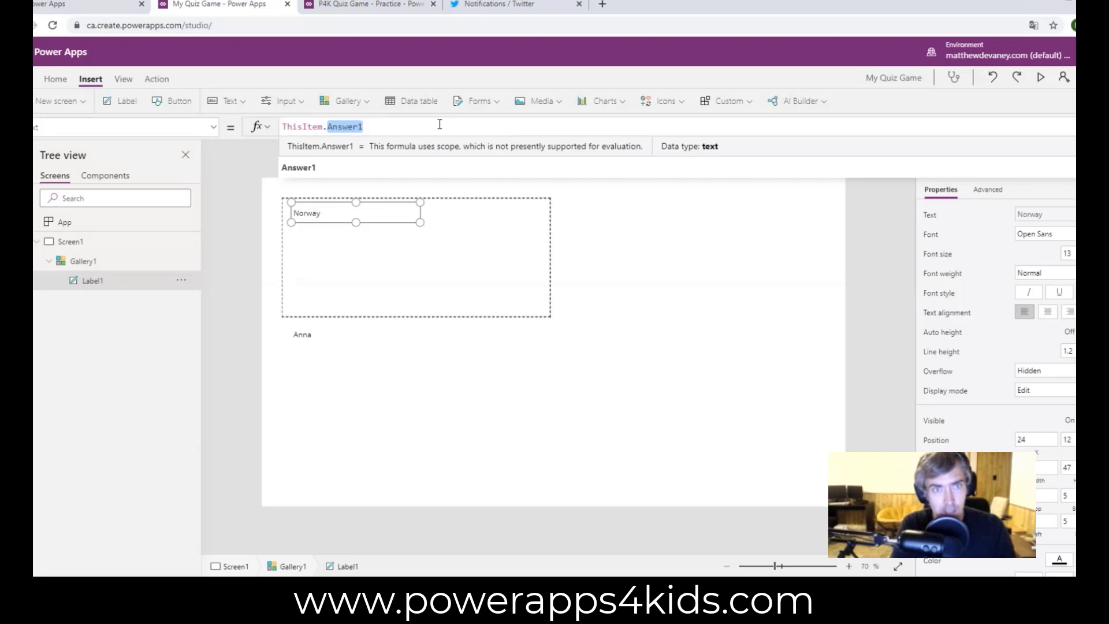
type("Question")
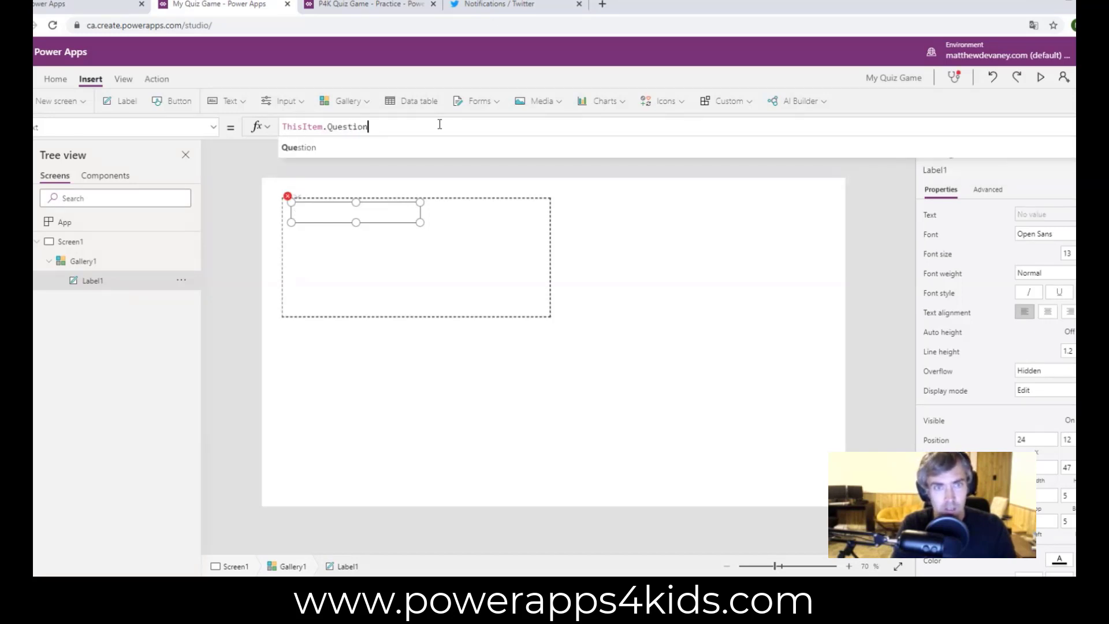
left_click(397, 179)
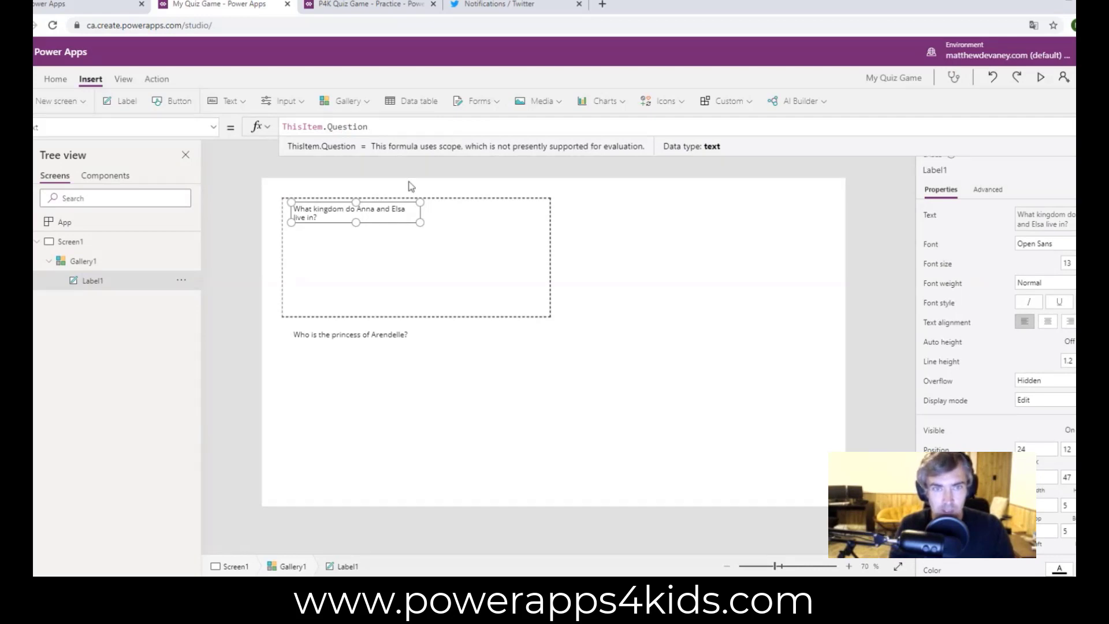
mouse_move(420, 227)
left_mouse_down()
mouse_move(456, 222)
mouse_move(406, 214)
left_mouse_up()
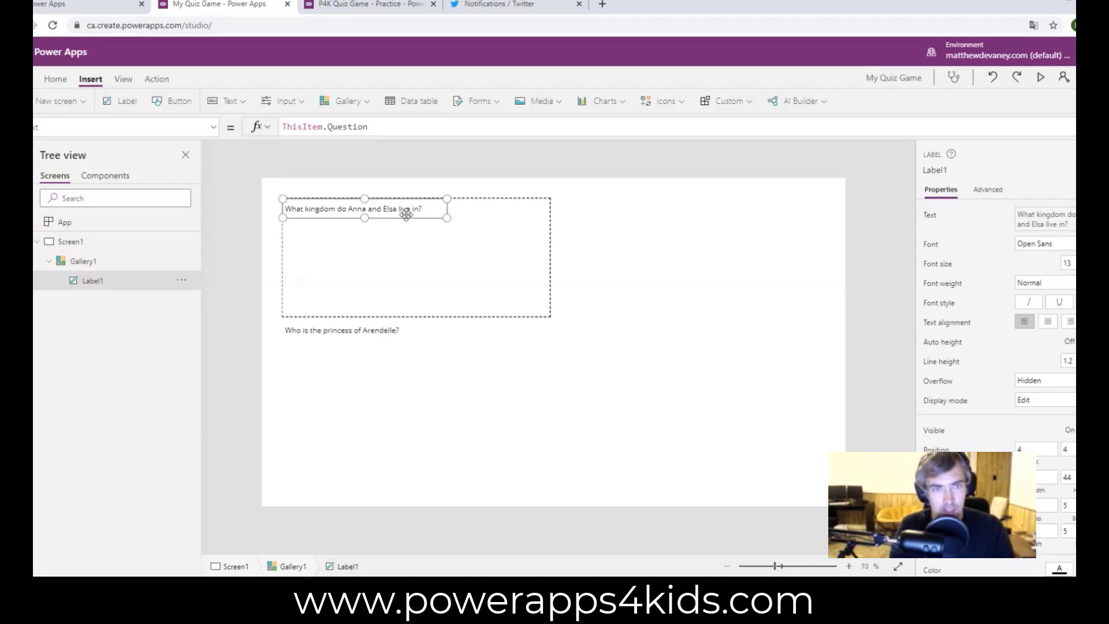
Step: Set the question label's font weight to Semibold
left_click(60, 80)
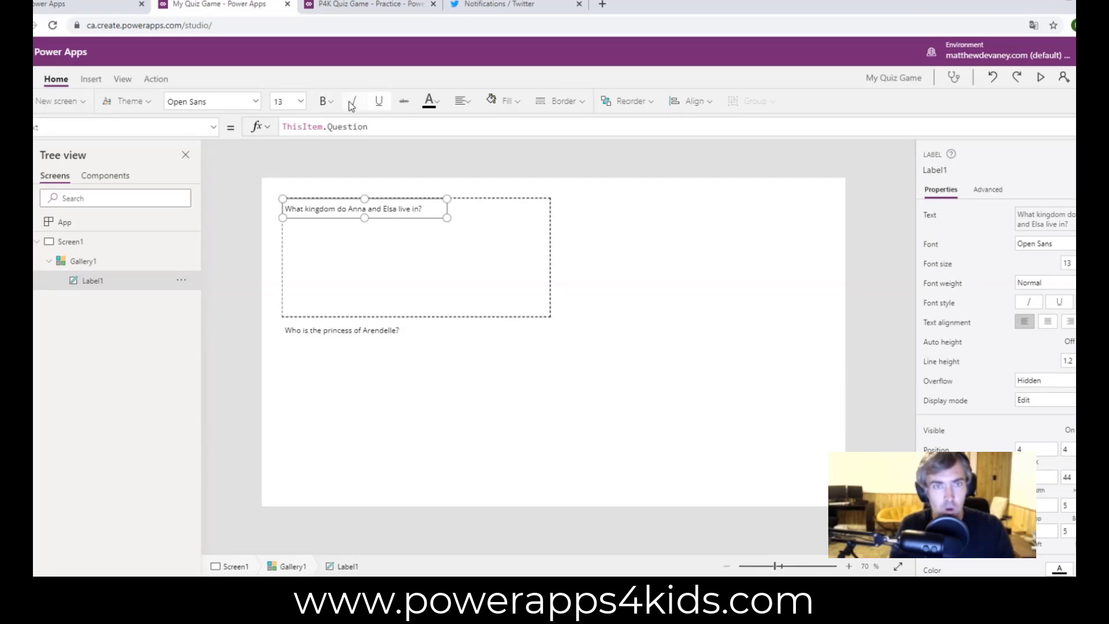
left_click(325, 101)
left_click(347, 147)
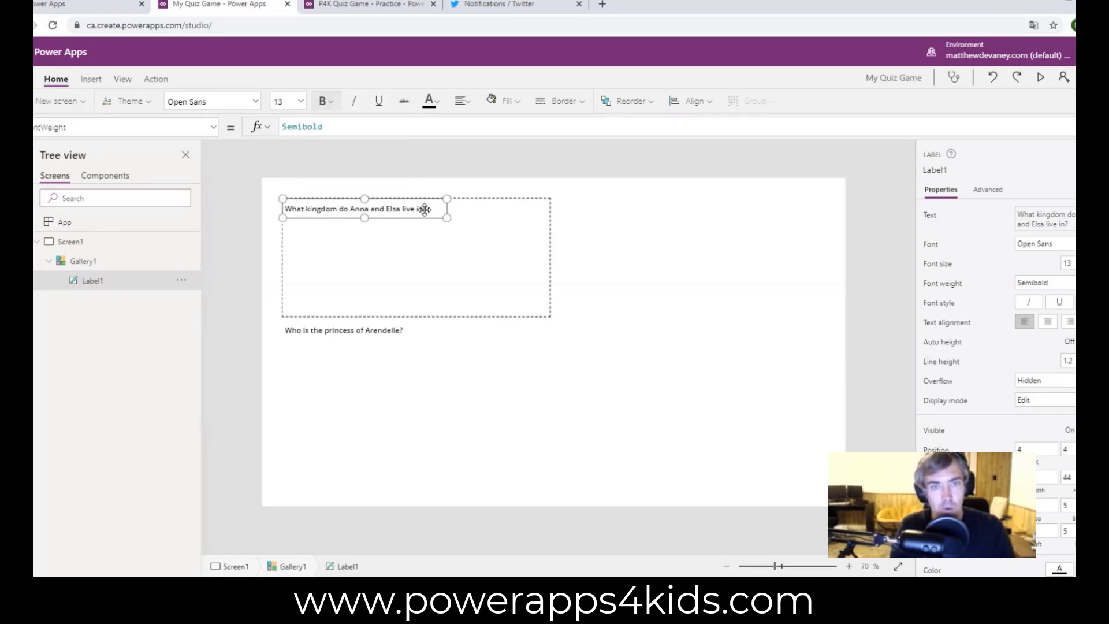
Step: Move the gallery to the screen's upper-left corner at position 0, 0 and shorten its item template to about 154
left_click(398, 270)
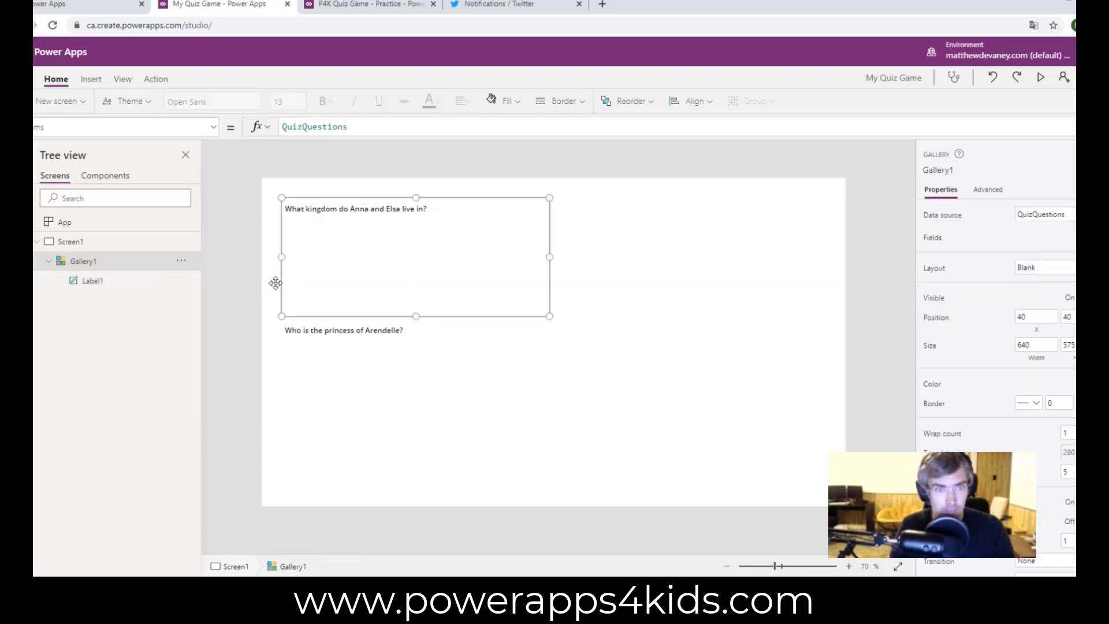
left_click_drag(275, 279, 257, 261)
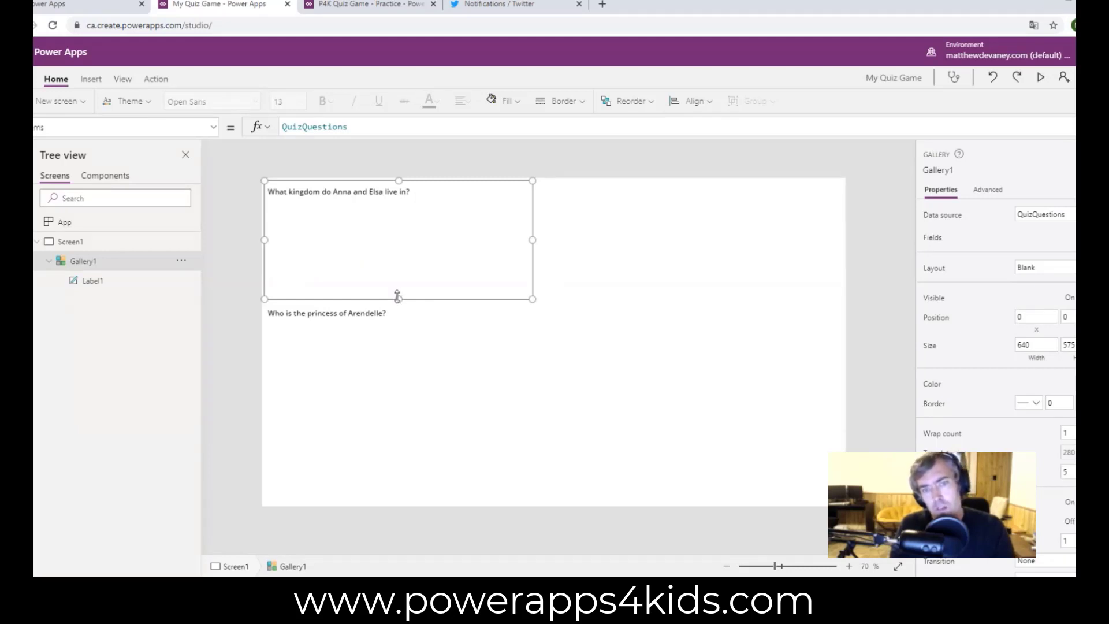
left_click(413, 344)
left_click(401, 241)
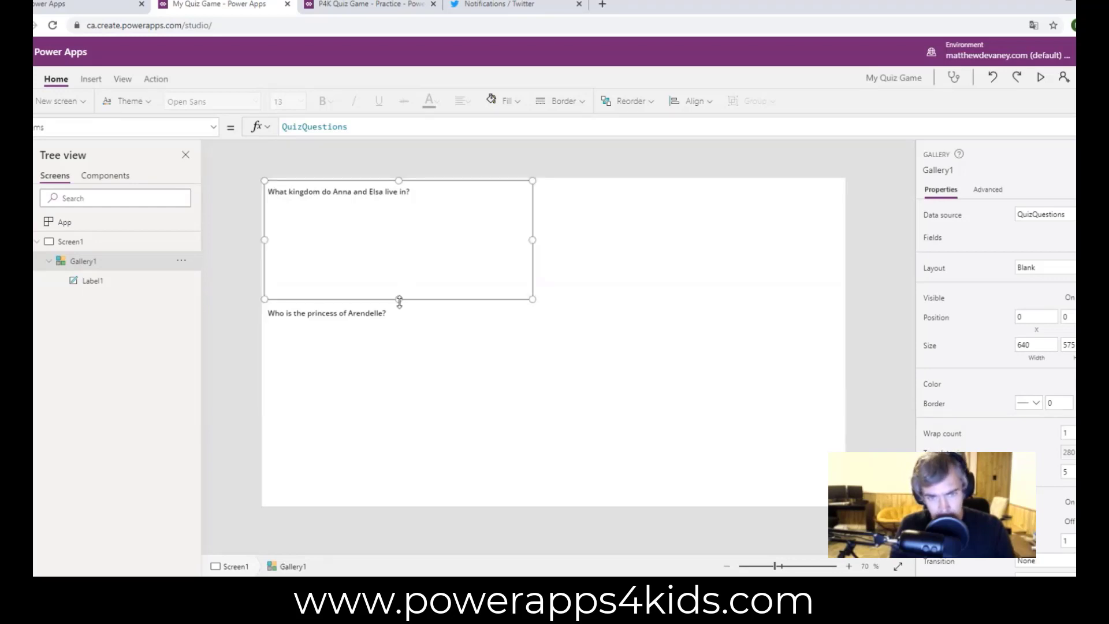
left_click_drag(399, 300, 406, 247)
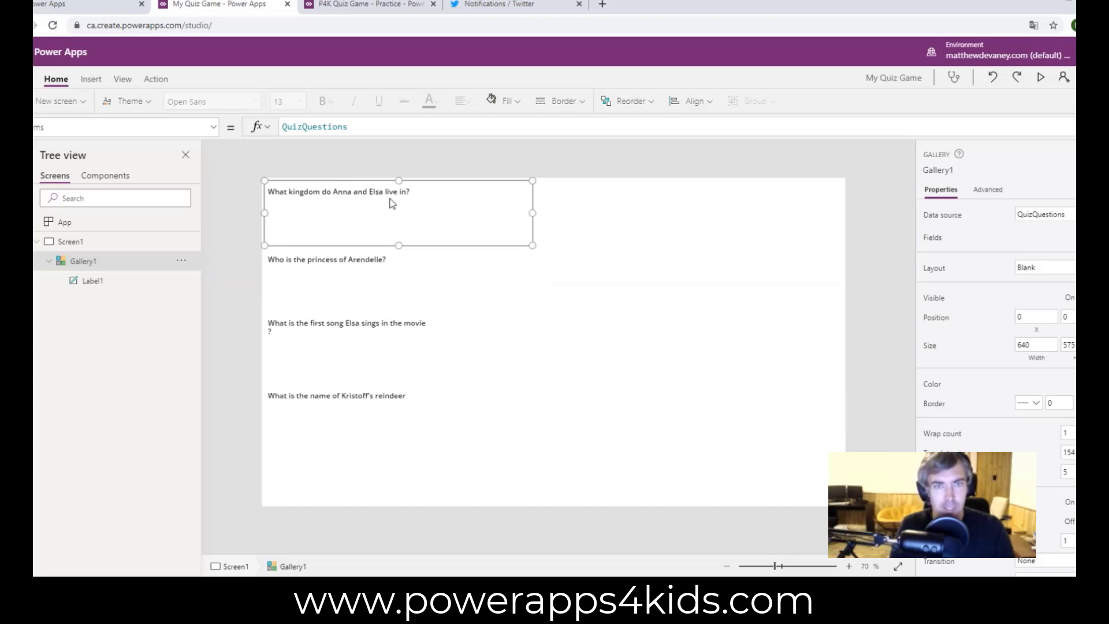
Step: Enlarge the question label to fit the longer questions and increase the gallery's item template height to about 189
left_click(399, 194)
left_click_drag(430, 200, 482, 204)
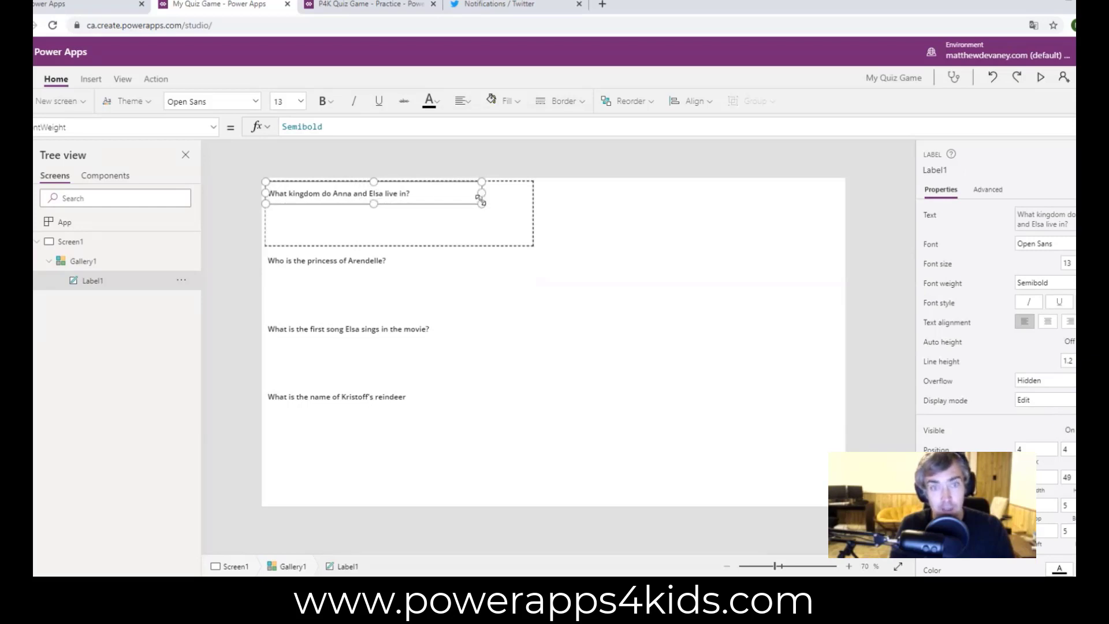
left_click(408, 241)
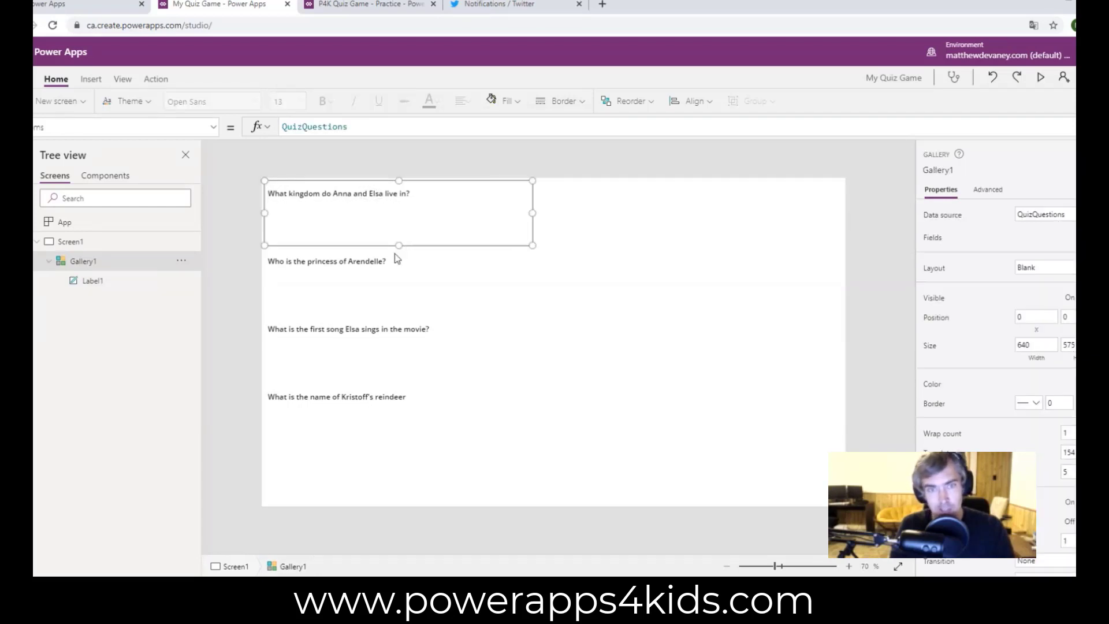
left_click_drag(397, 245, 406, 260)
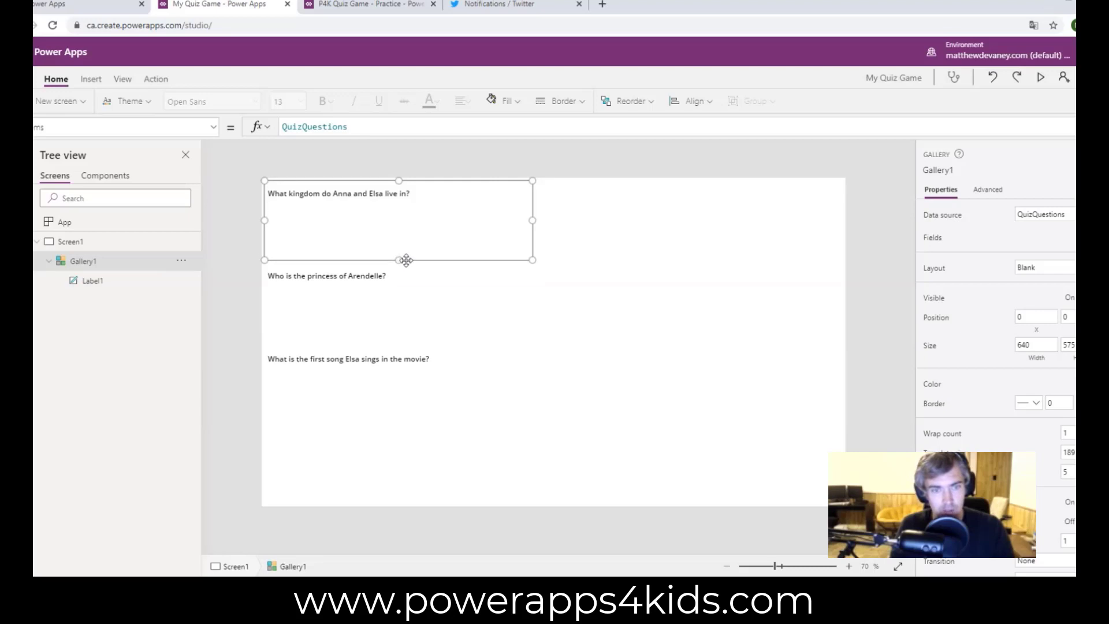
Step: Stretch the gallery to the full screen height of 768 and align it with the screen's left edge
left_click_drag(435, 309, 441, 312)
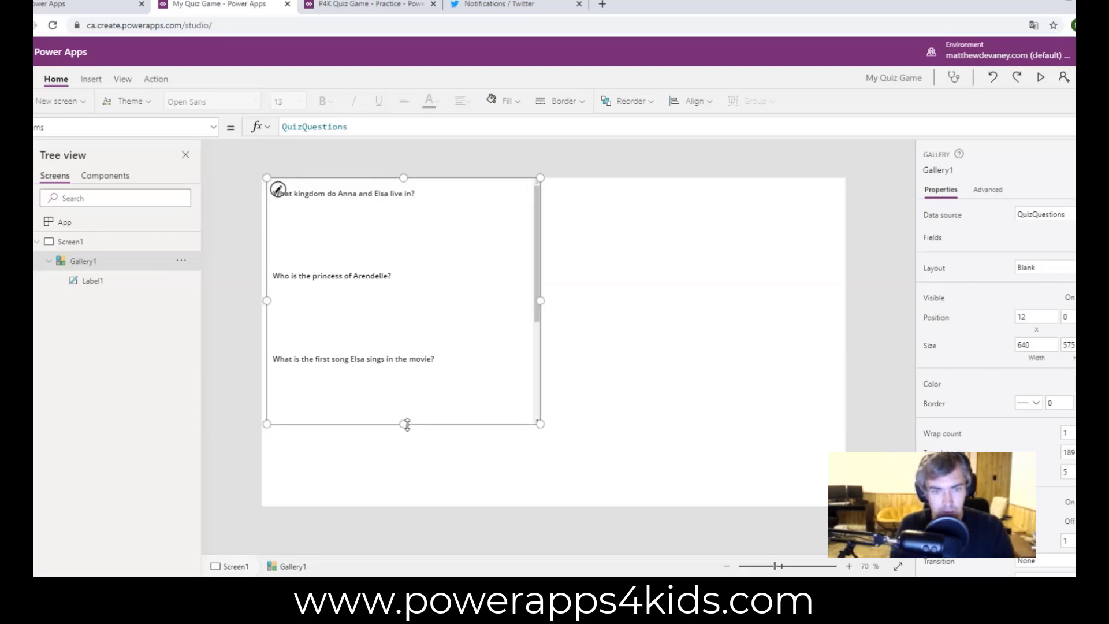
left_click_drag(405, 425, 399, 507)
left_click_drag(492, 411, 468, 414)
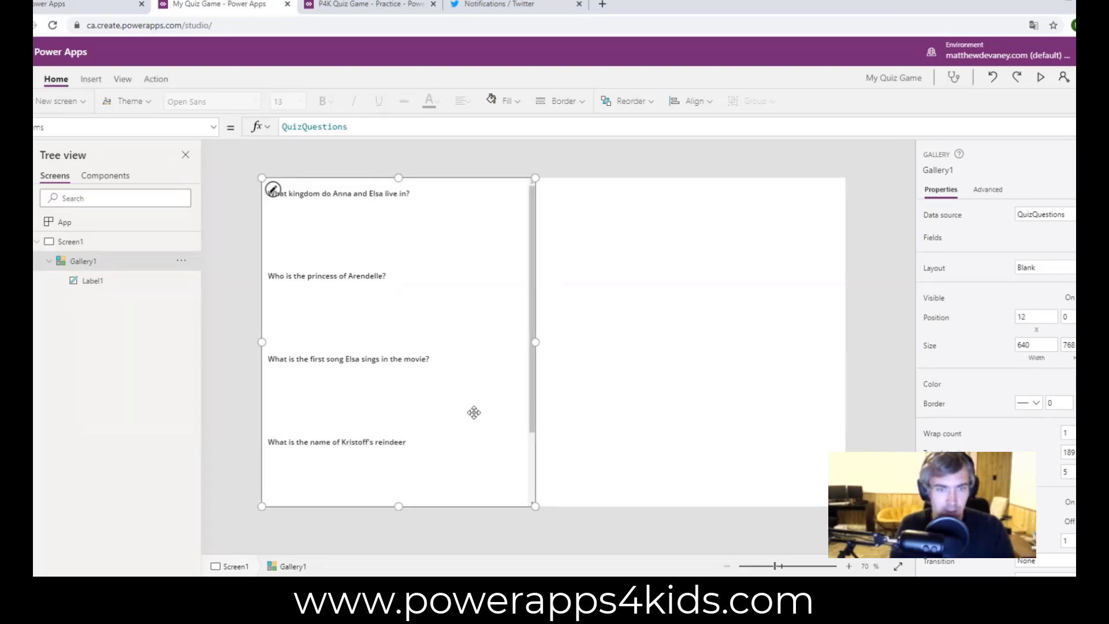
Step: Increase the gallery's item template height to about 214 and move the question label to position 24, 16
left_click(372, 235)
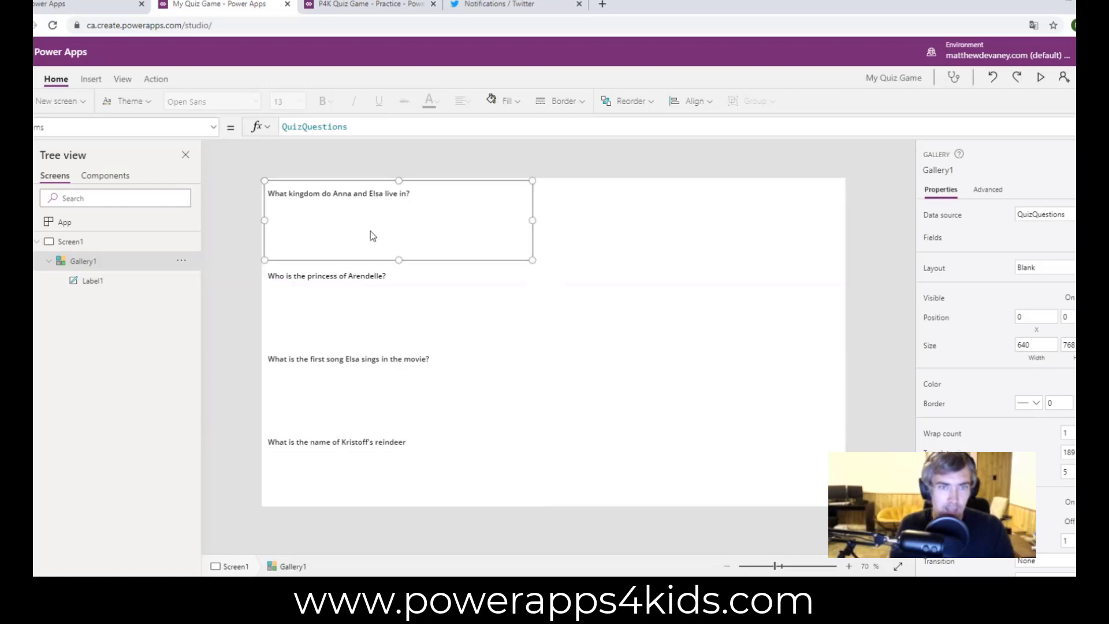
left_click_drag(405, 259, 397, 272)
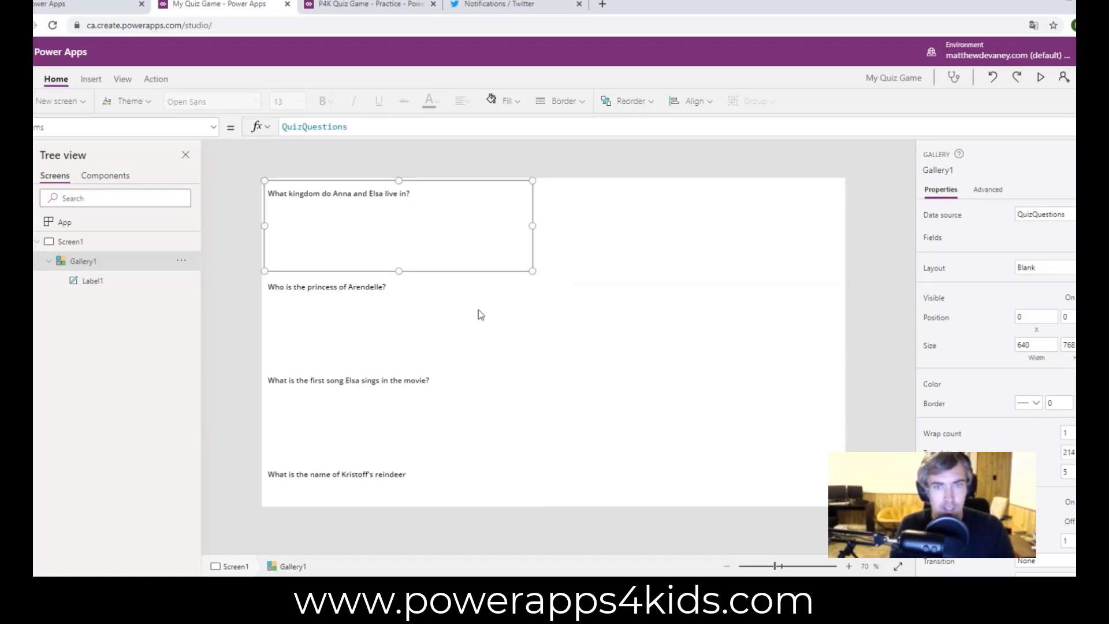
left_click(491, 323)
scroll(456, 252, "down", 3)
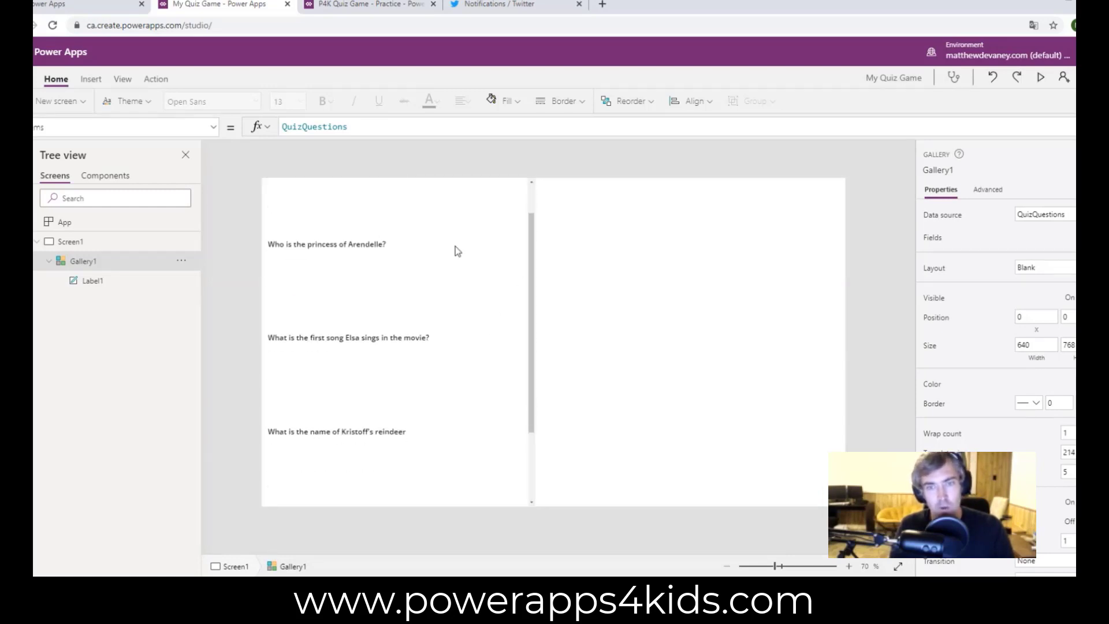
scroll(447, 252, "up", 3)
left_click(372, 193)
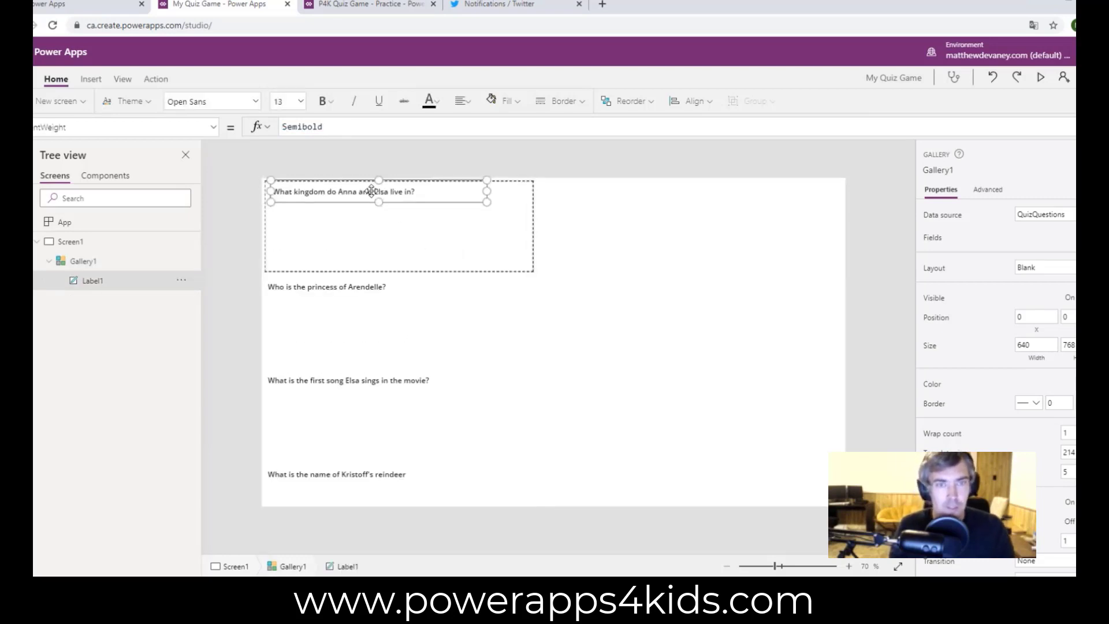
left_click_drag(372, 194, 369, 198)
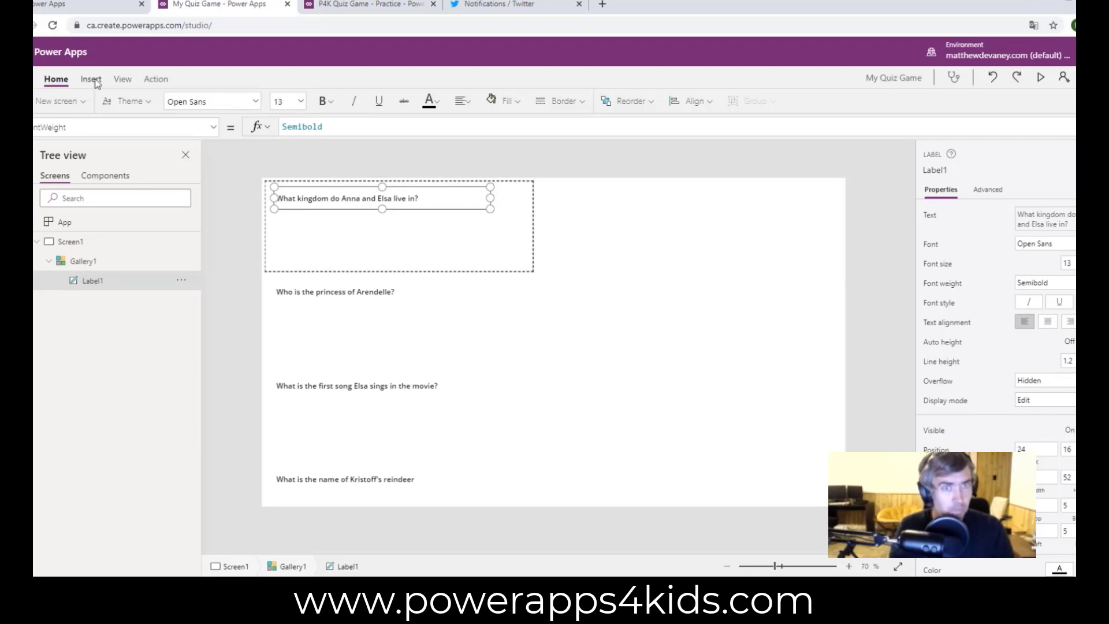
Step: Insert a radio control into the gallery's item template and place it below the question label at position 24, 68
left_click(345, 257)
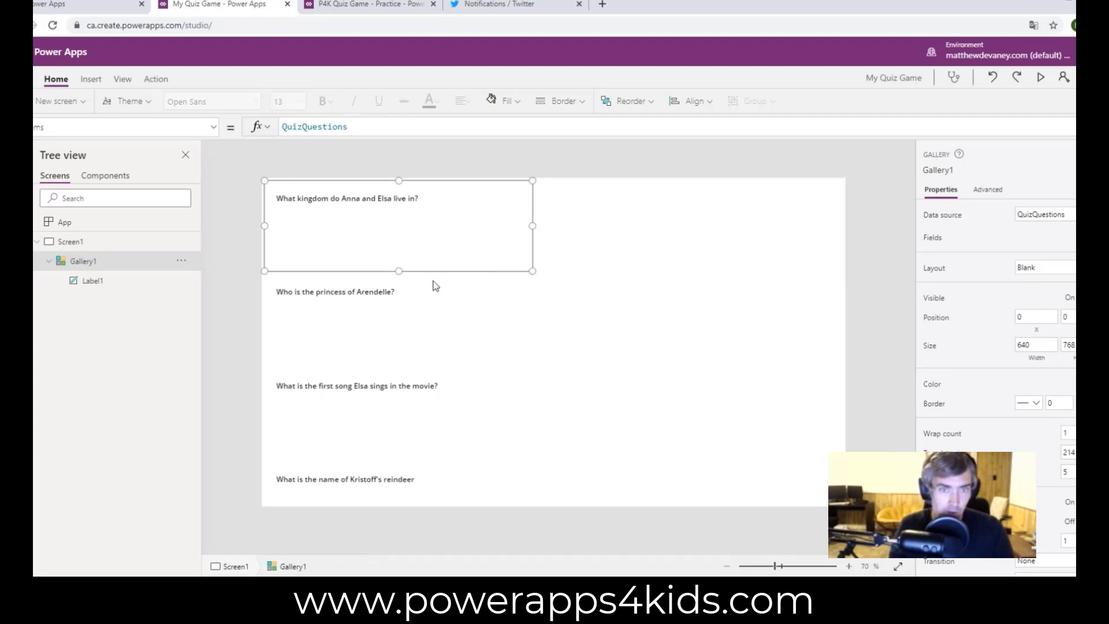
left_click(91, 79)
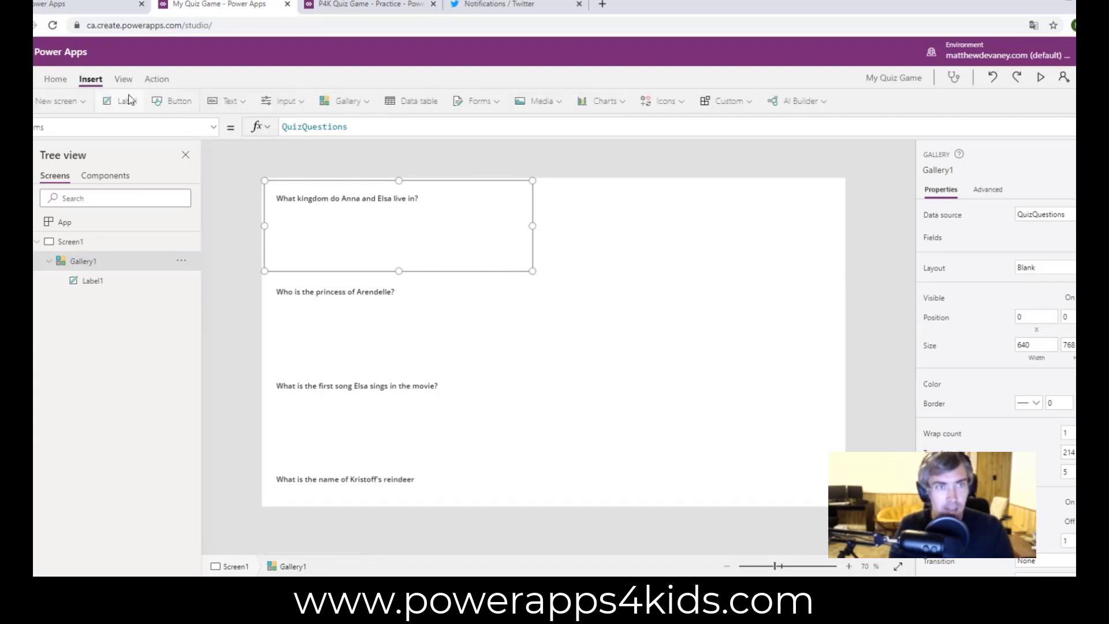
left_click(299, 106)
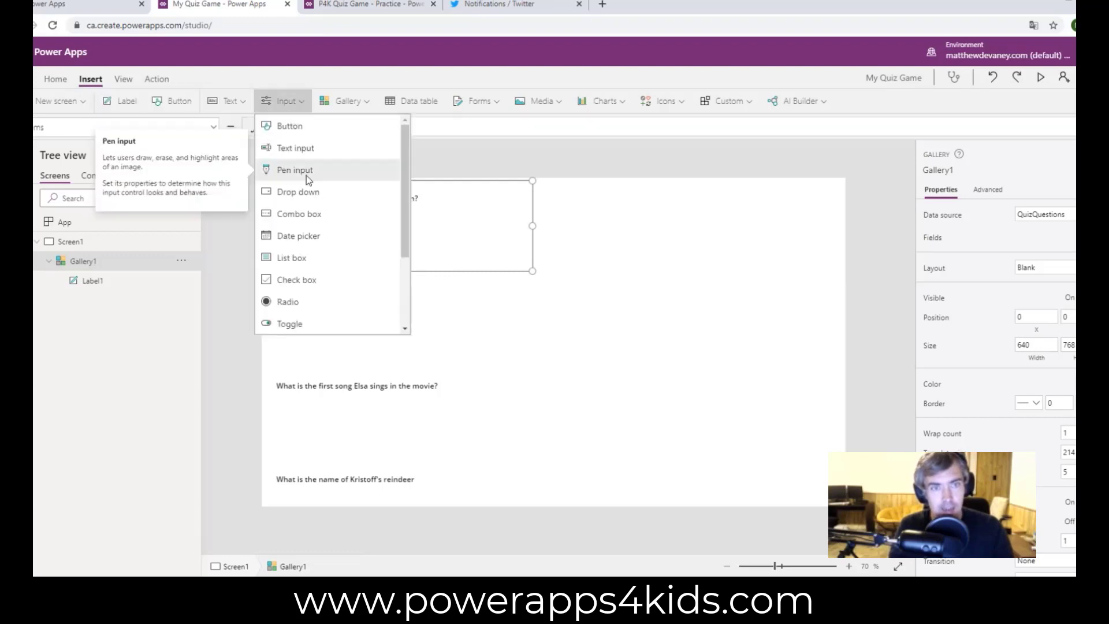
left_click(295, 300)
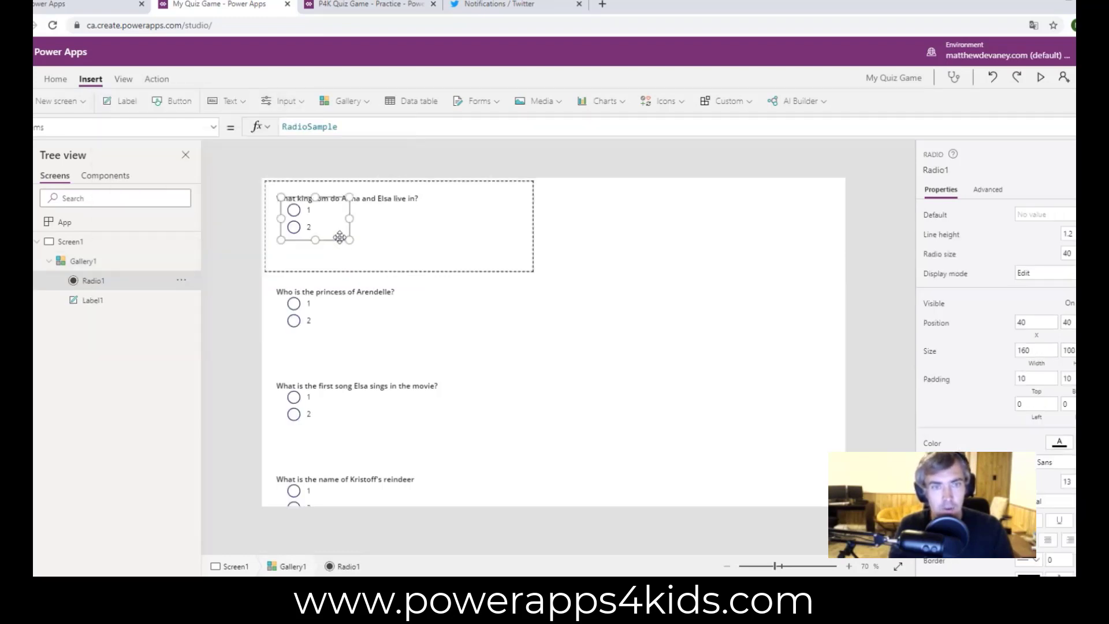
left_click_drag(340, 238, 333, 249)
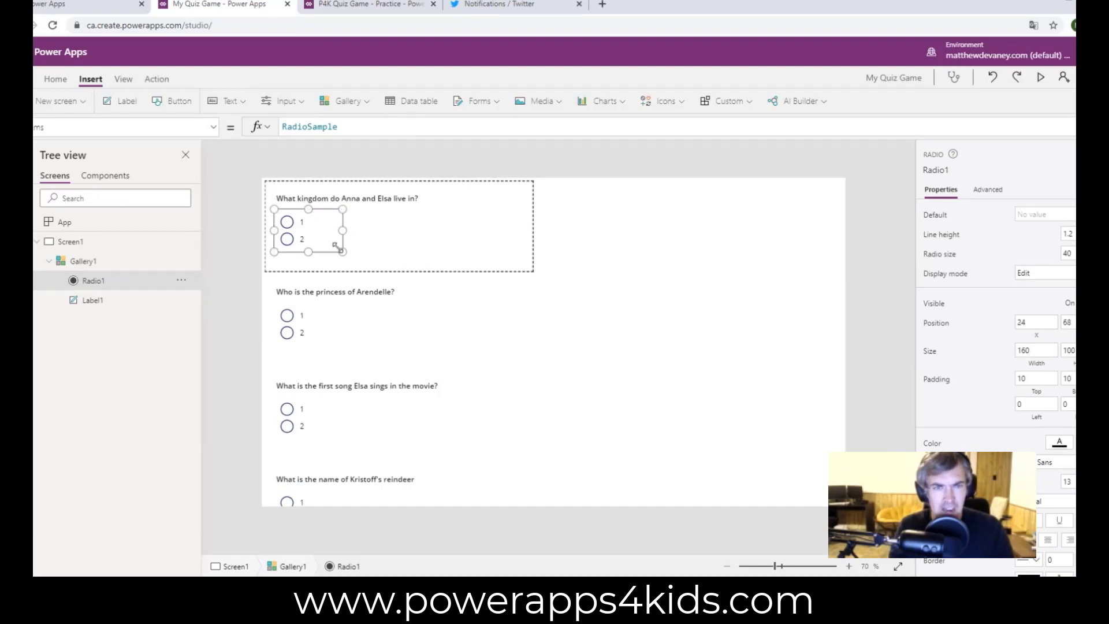
Step: Increase the gallery's item template height to about 246 and widen the radio control to about 411
left_click(390, 235)
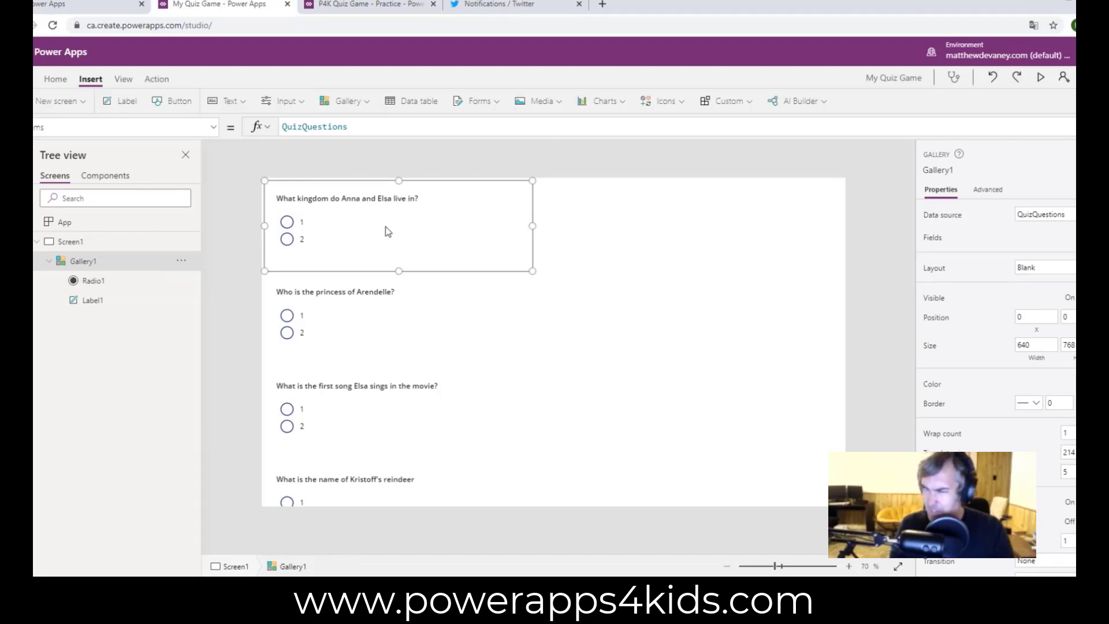
left_click(321, 250)
left_click(391, 263)
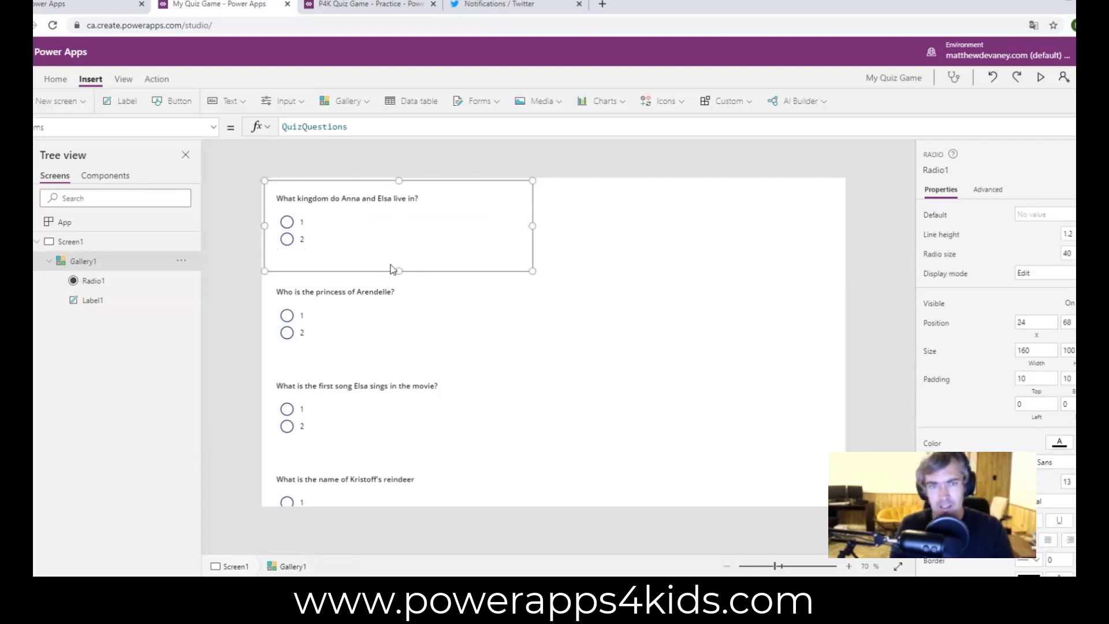
left_click_drag(394, 268, 397, 283)
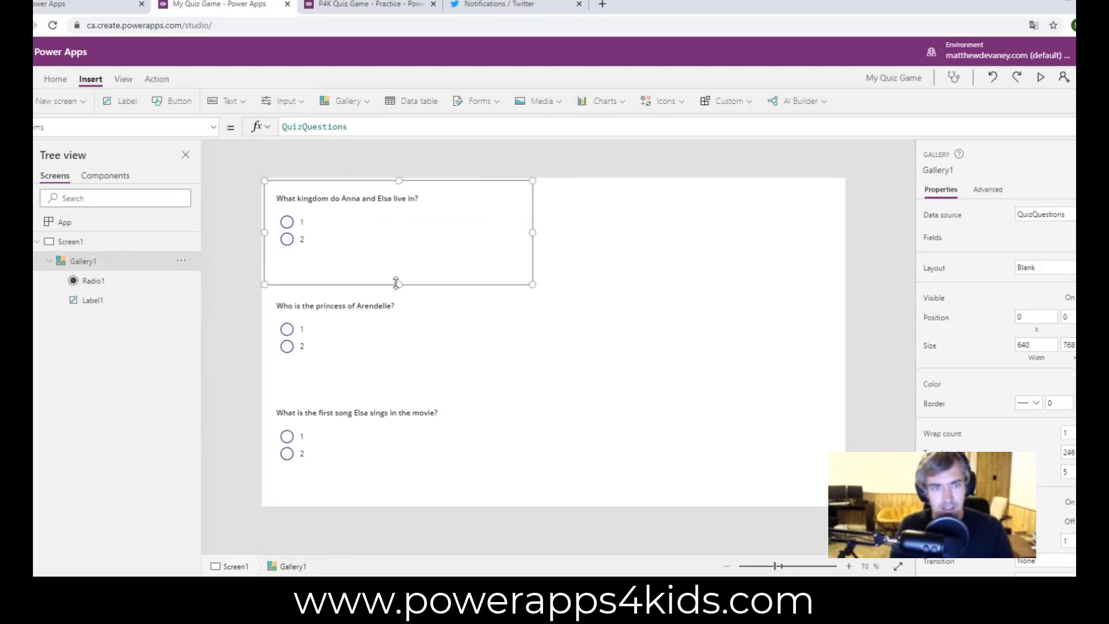
left_click(300, 248)
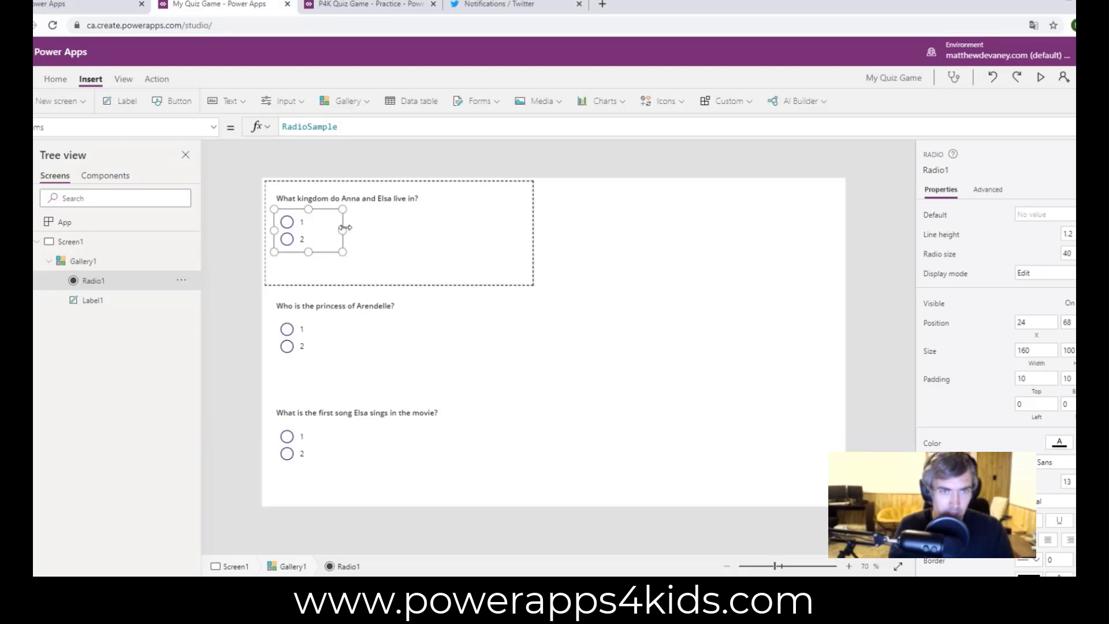
left_click_drag(344, 229, 450, 230)
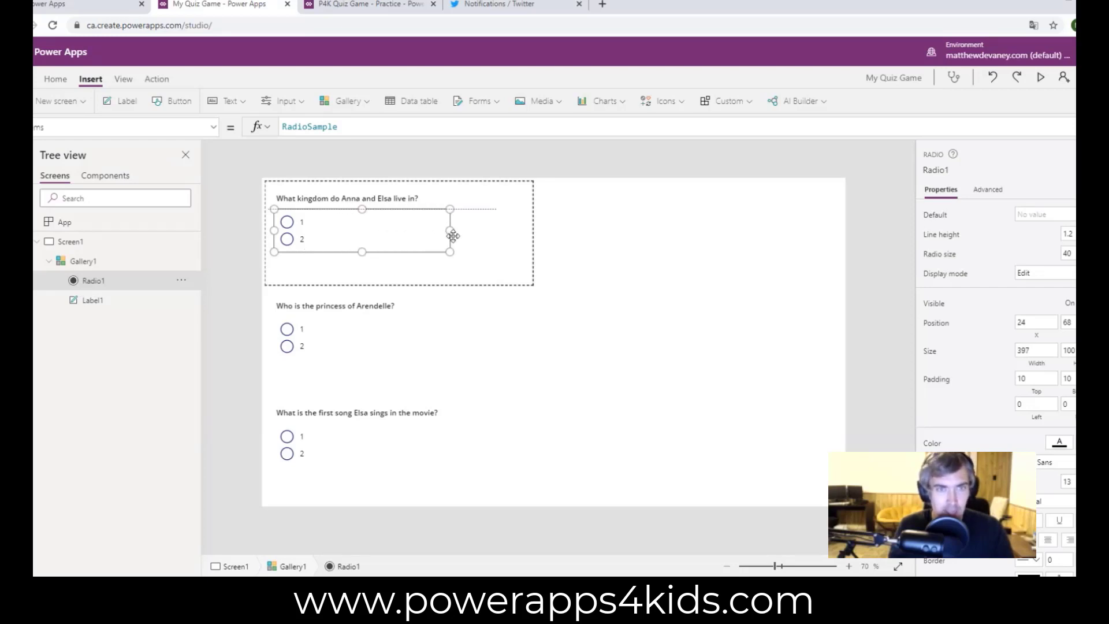
Step: Set the radio control's items formula to [ThisItem.Answer1, ThisItem.Answer2, ThisItem.Answer3, ThisItem.Answer4]
double_click(315, 129)
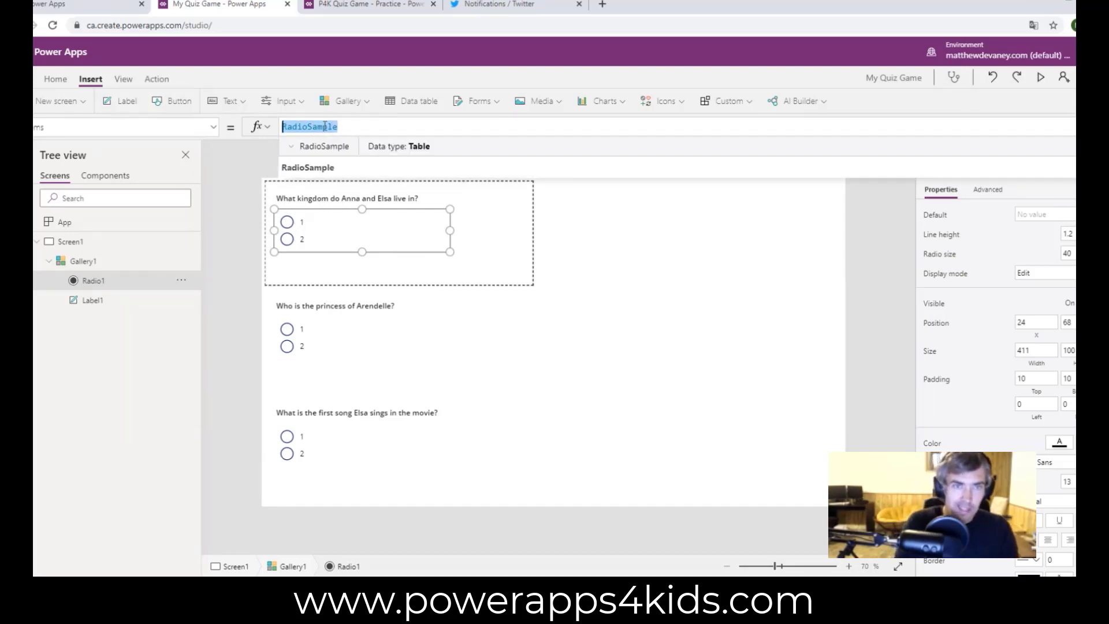
key("BackSpace")
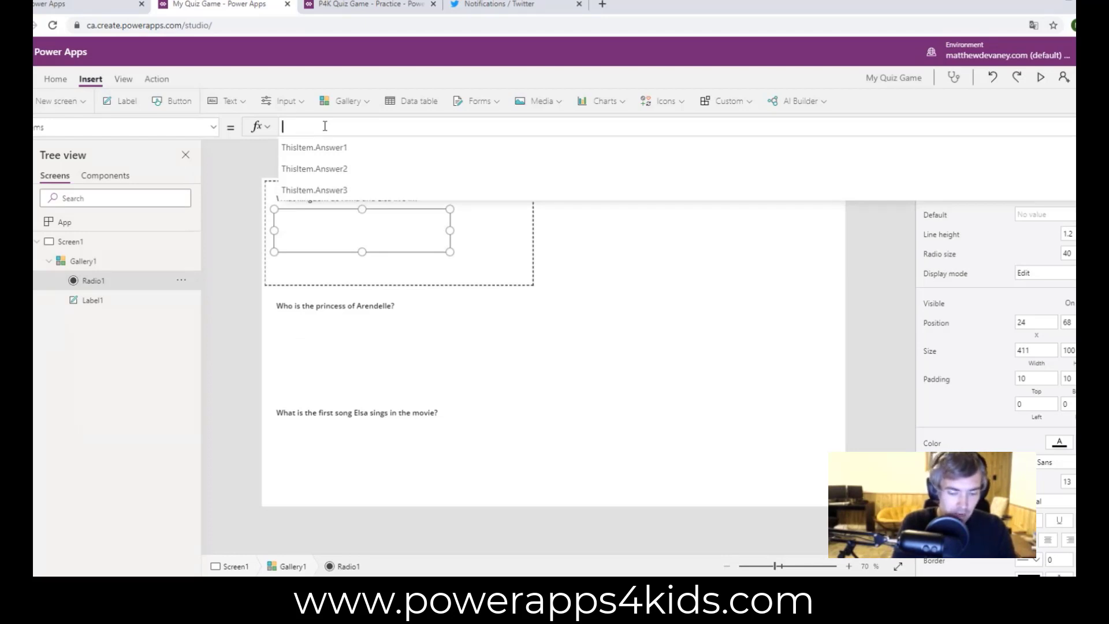
type("[")
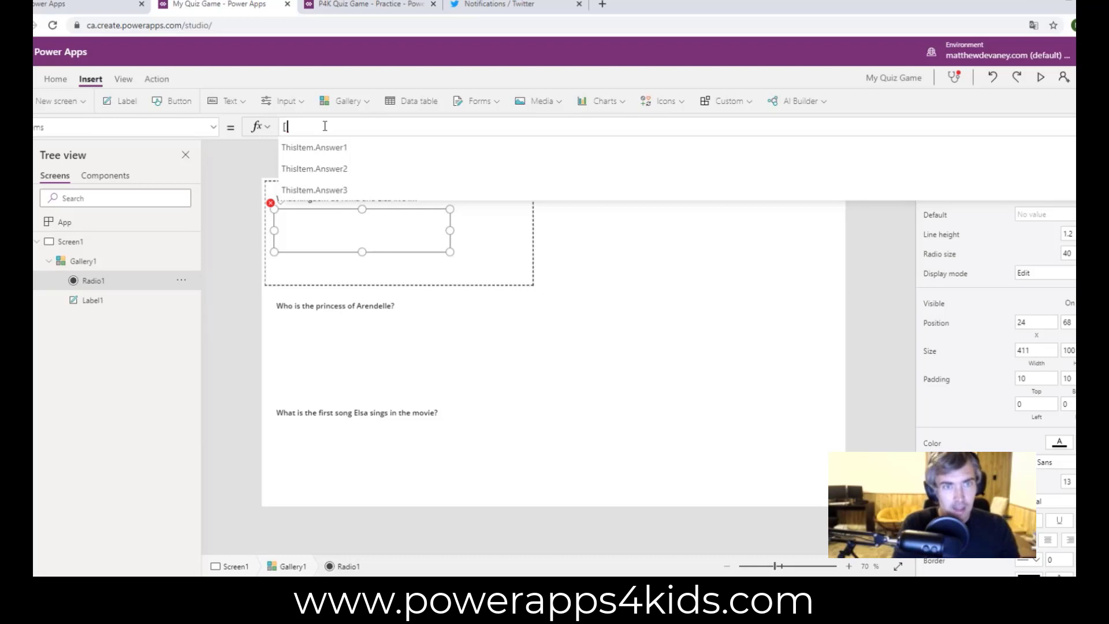
scroll(427, 182, "down", 2)
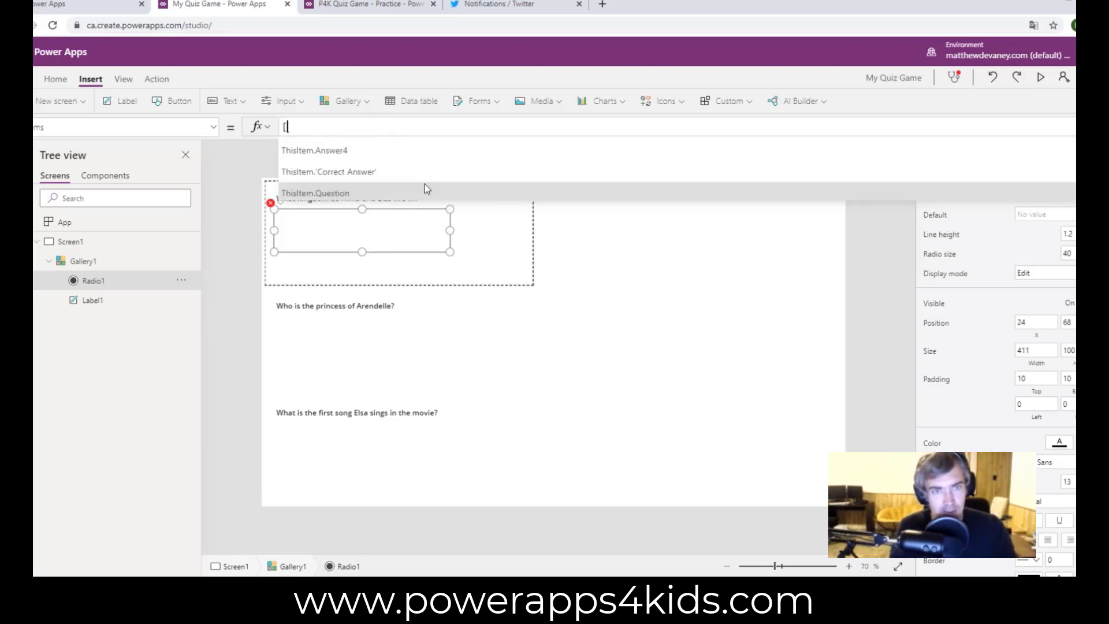
scroll(386, 153, "up", 2)
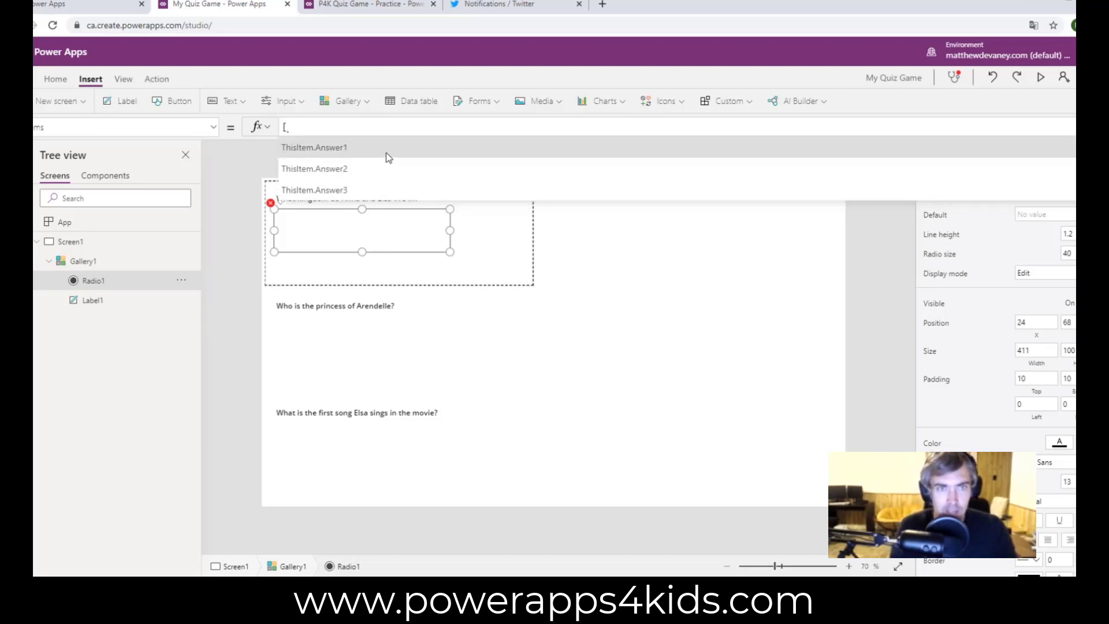
left_click(386, 153)
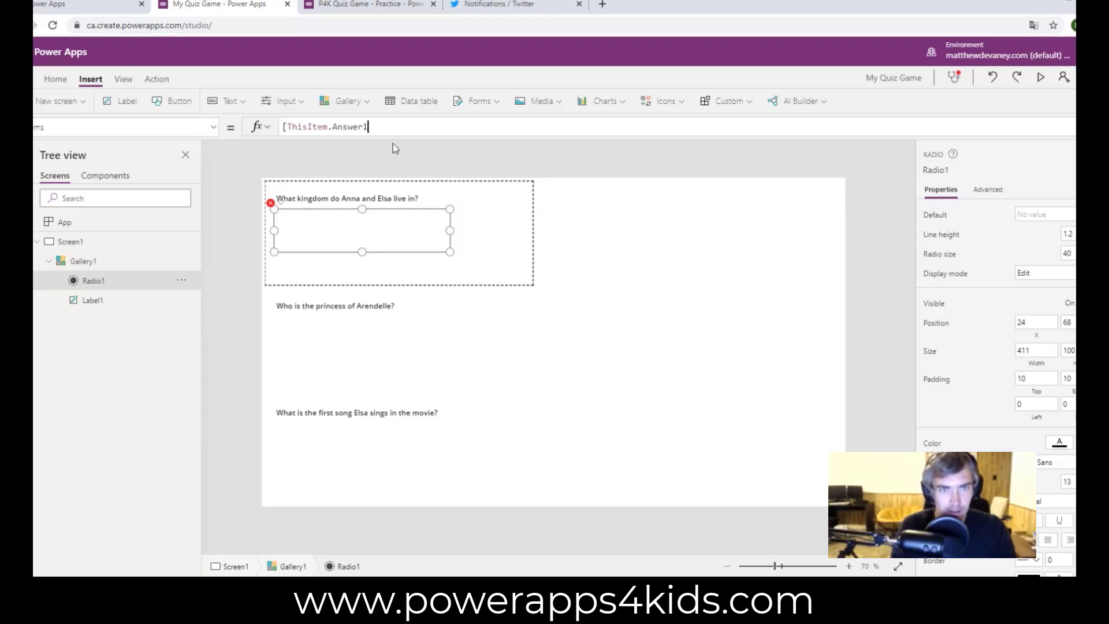
type(",")
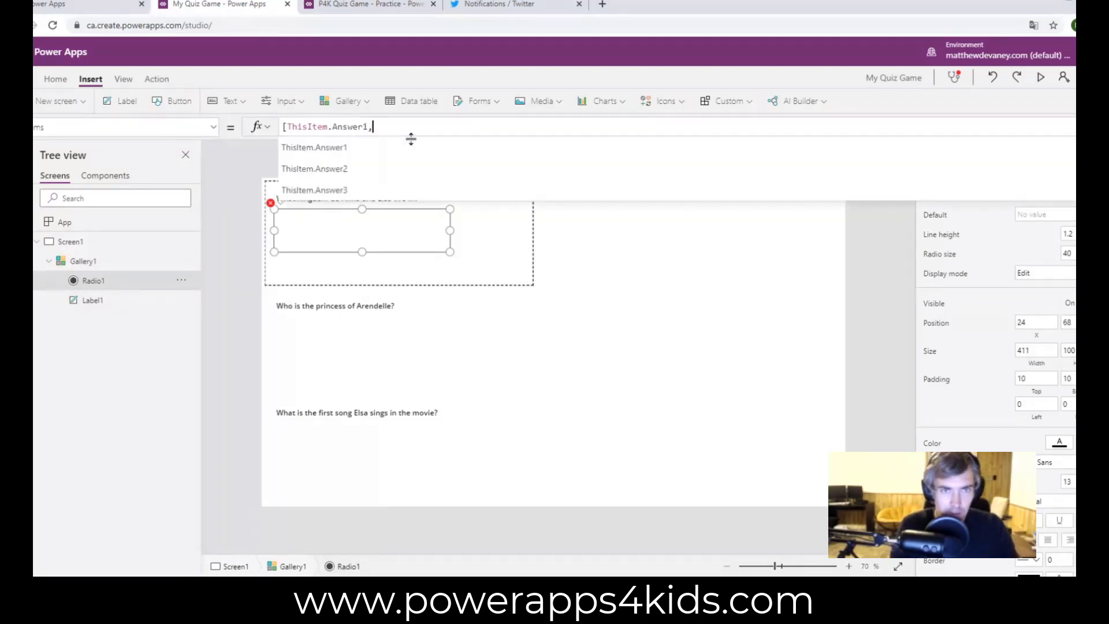
left_click(379, 168)
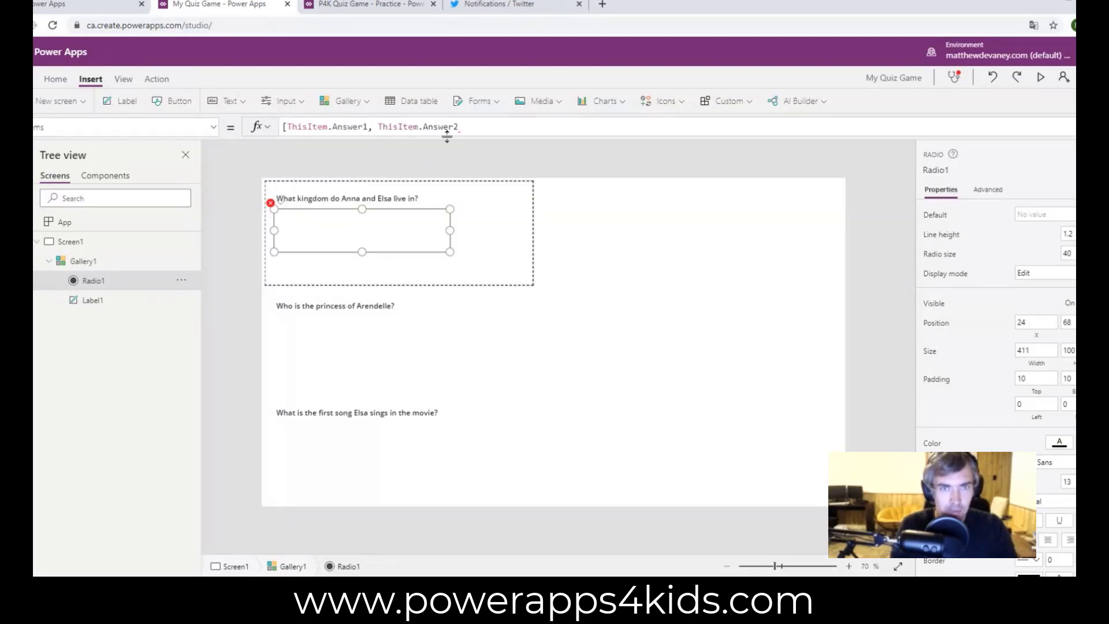
type(",")
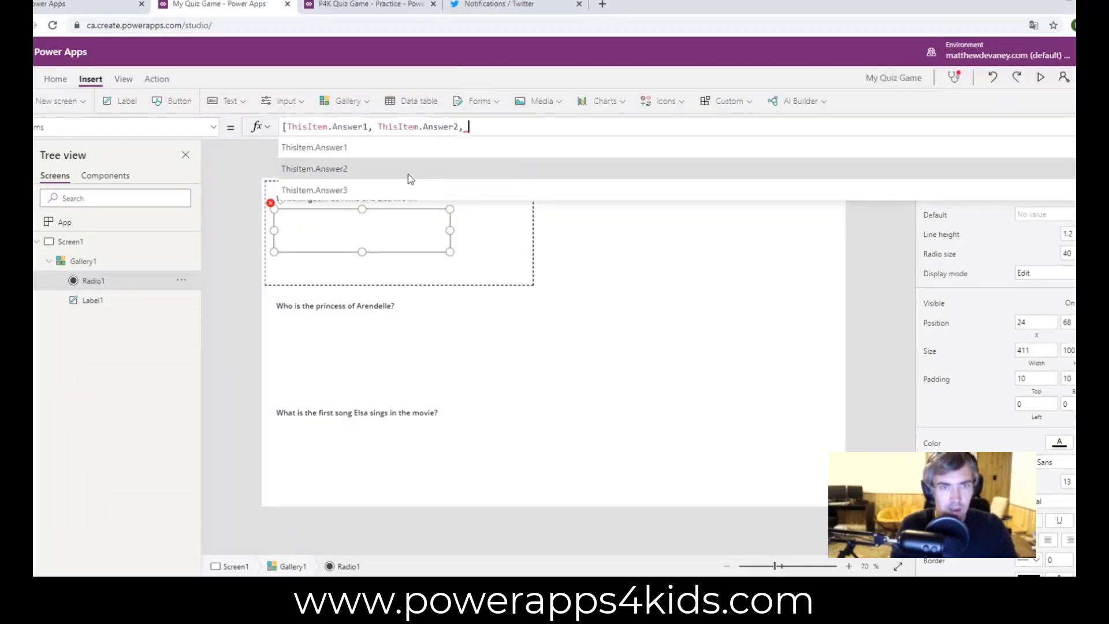
left_click(411, 189)
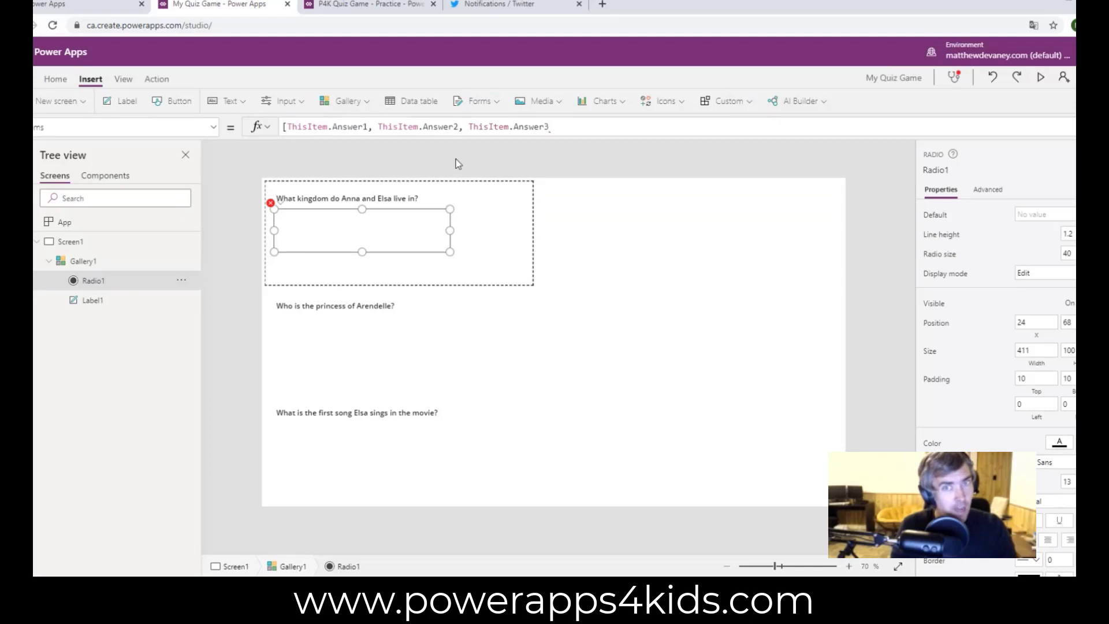
type(",")
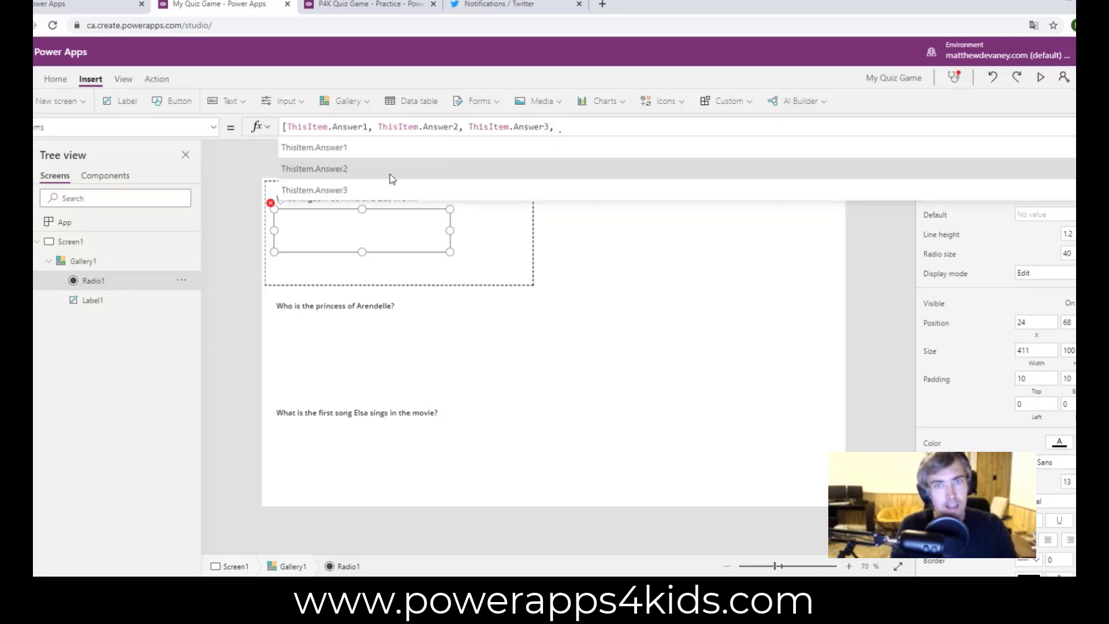
scroll(393, 172, "down", 2)
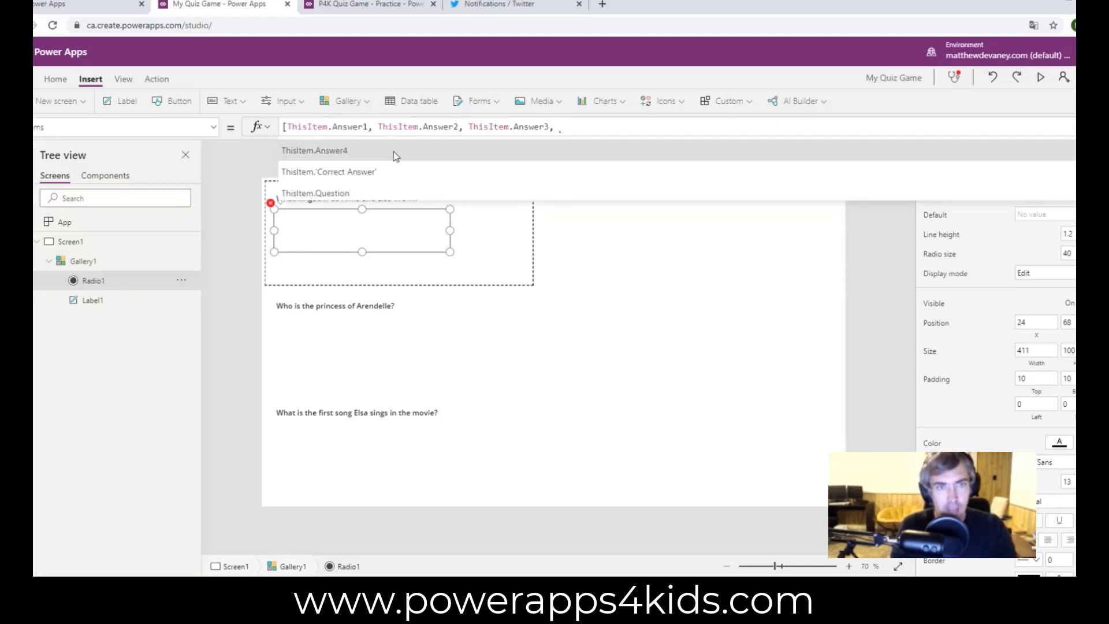
left_click(394, 152)
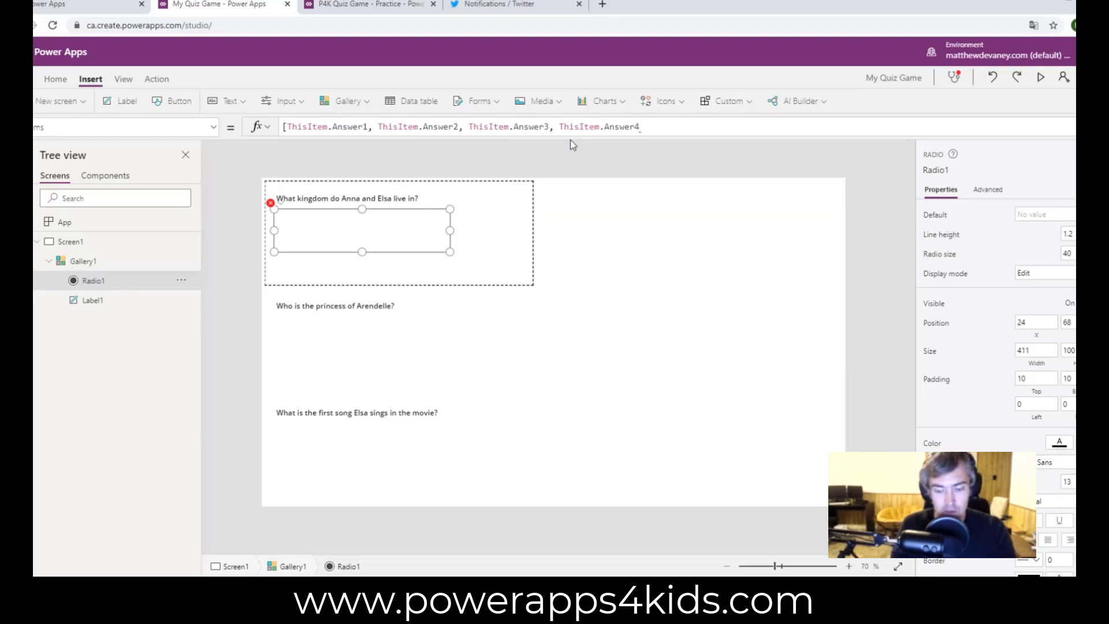
type("]")
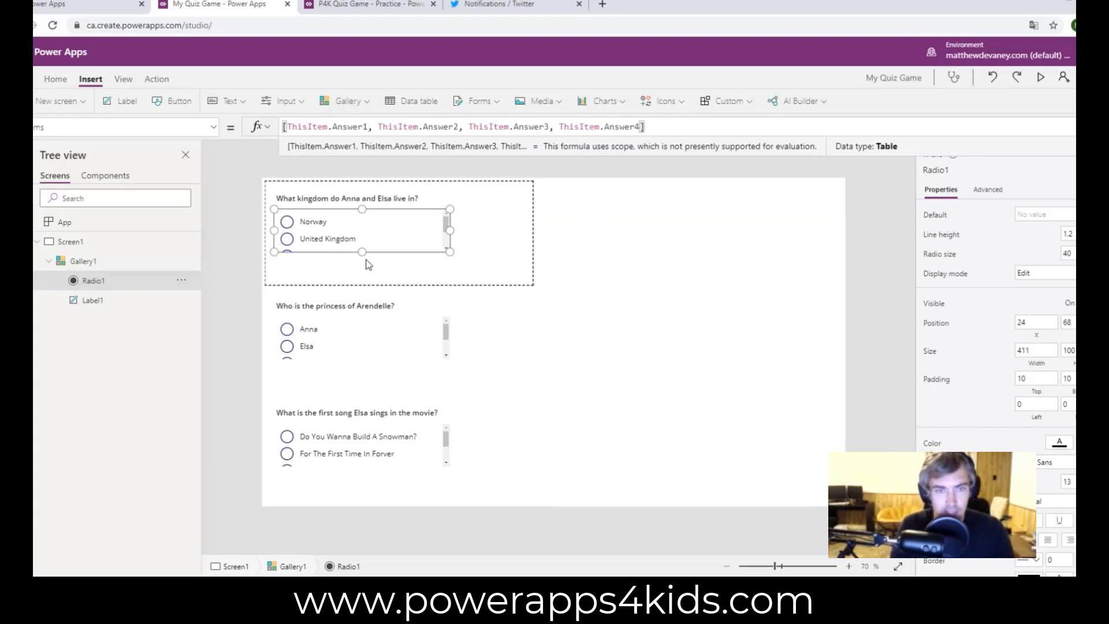
Step: Increase the radio control's height to about 185 to fit all four answers and the gallery's item template height to about 283
left_click_drag(362, 252, 364, 291)
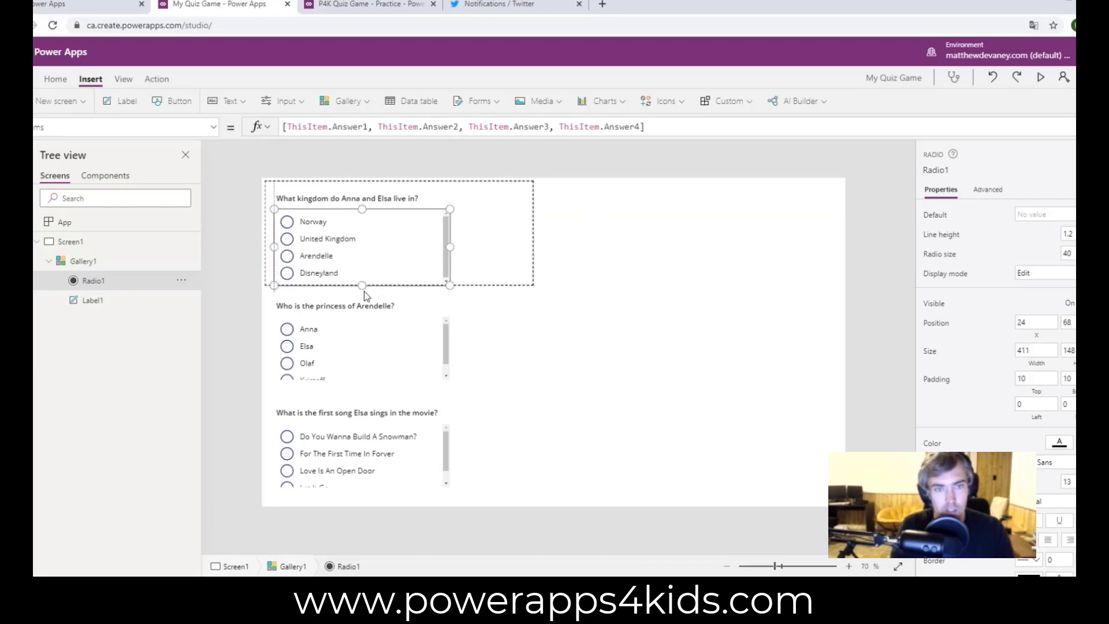
left_click(485, 271)
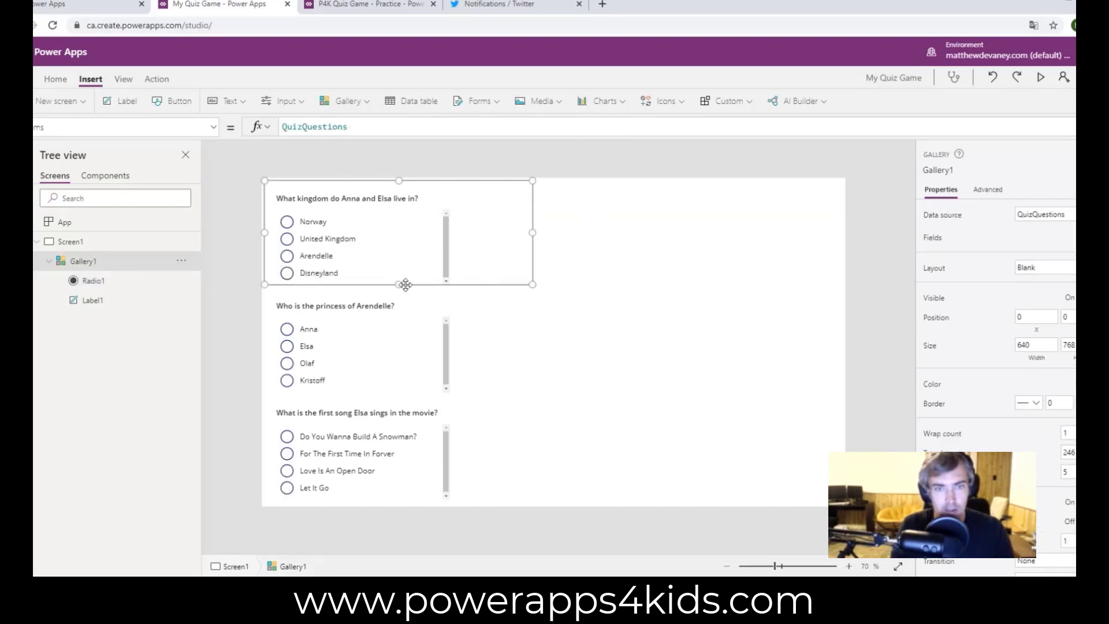
left_click_drag(399, 284, 360, 289)
left_click(389, 270)
left_click(507, 287)
left_click(369, 261)
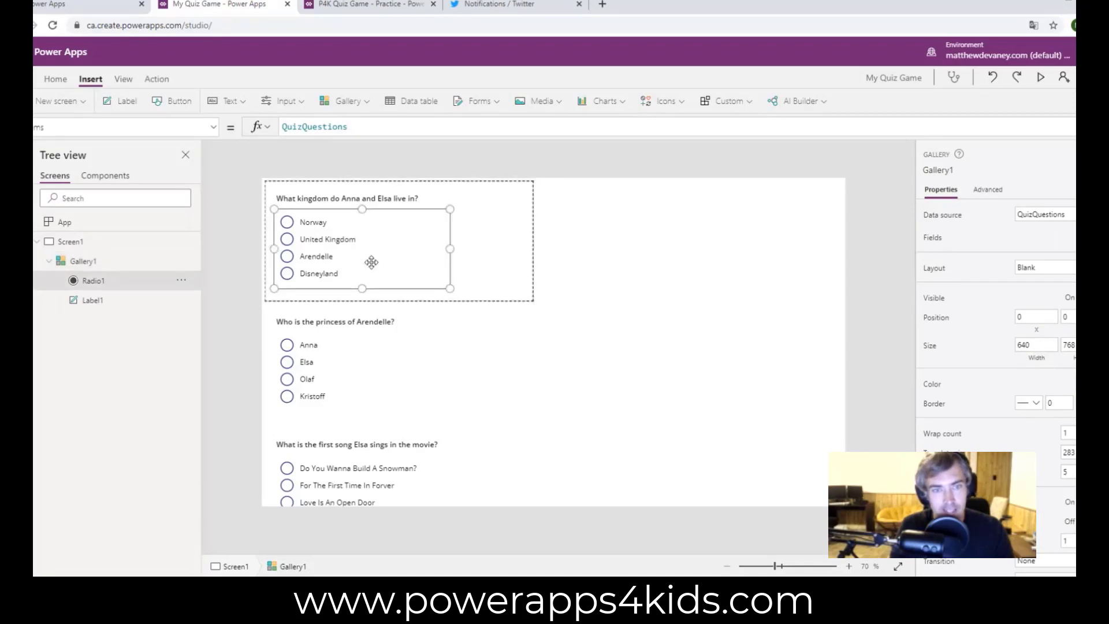
left_click(287, 128)
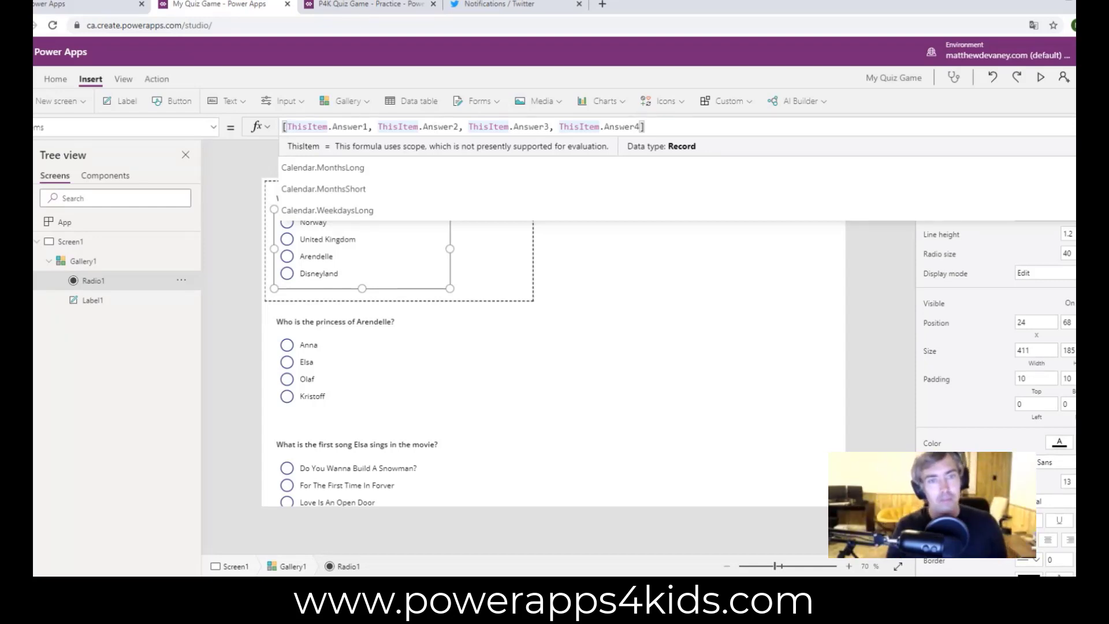
left_click(494, 264)
left_click(370, 269)
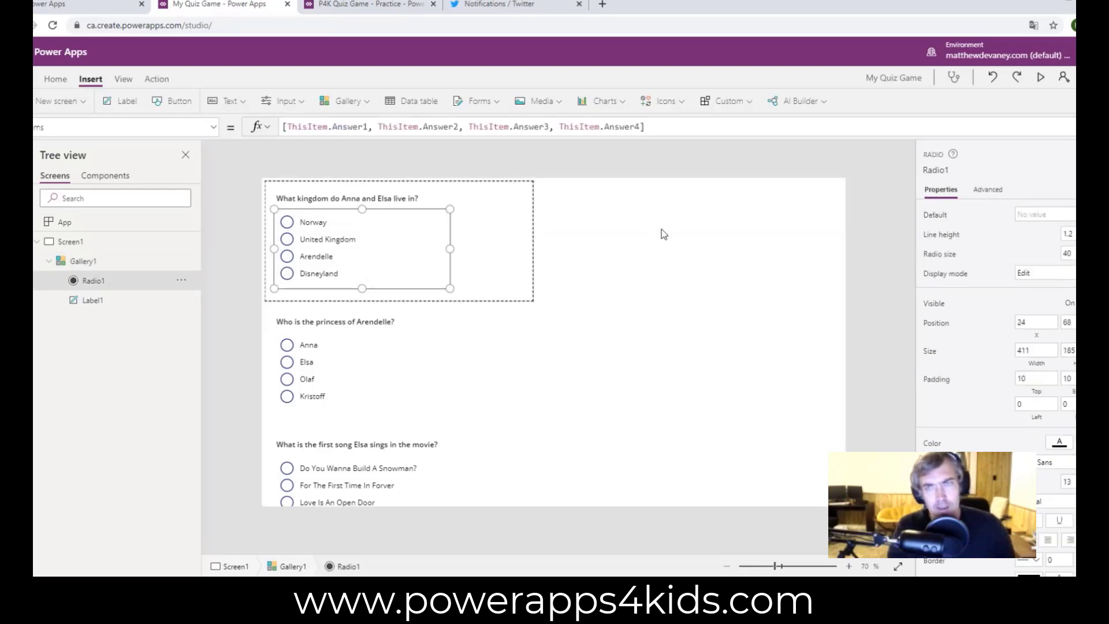
left_click(656, 276)
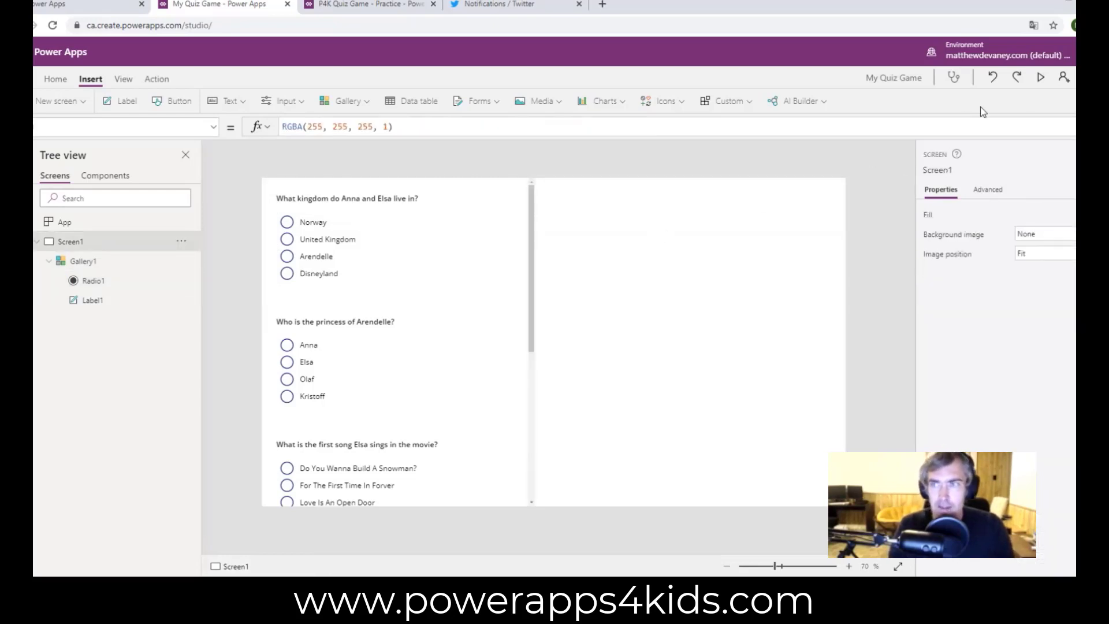
Step: Preview the app and try different radio answers for the first three quiz questions
left_click(1039, 80)
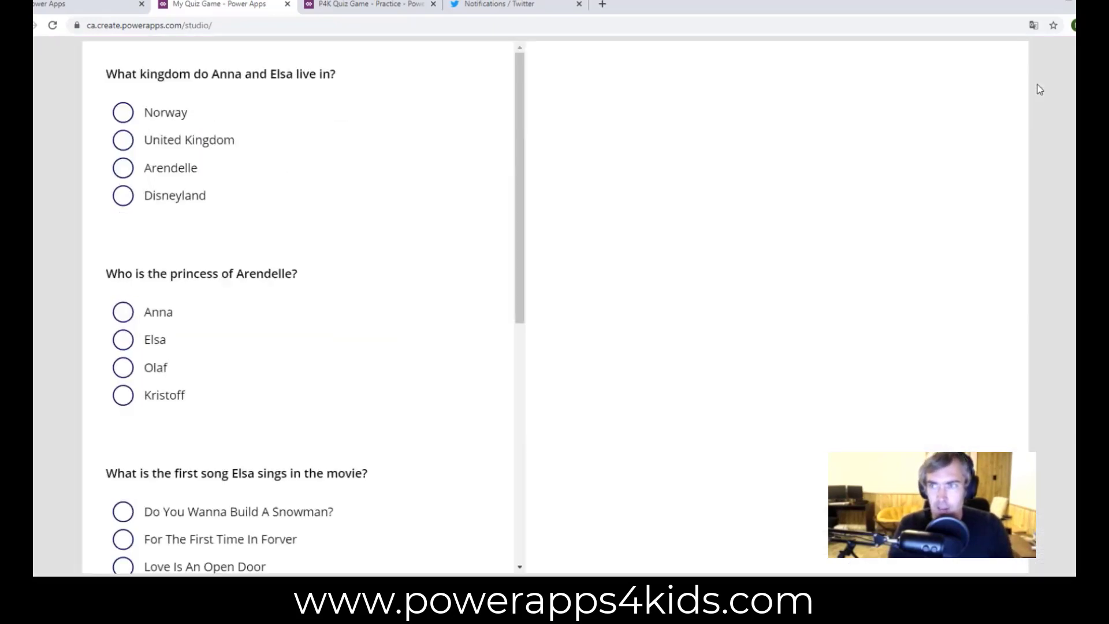
left_click(118, 114)
left_click(124, 141)
left_click(122, 167)
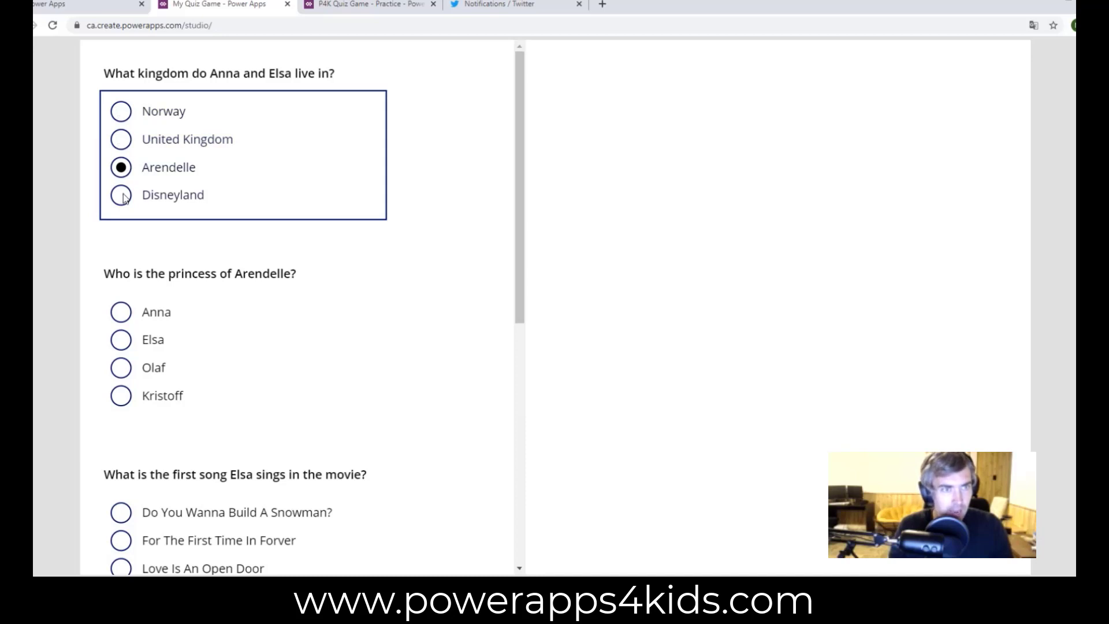
left_click(122, 195)
left_click(120, 342)
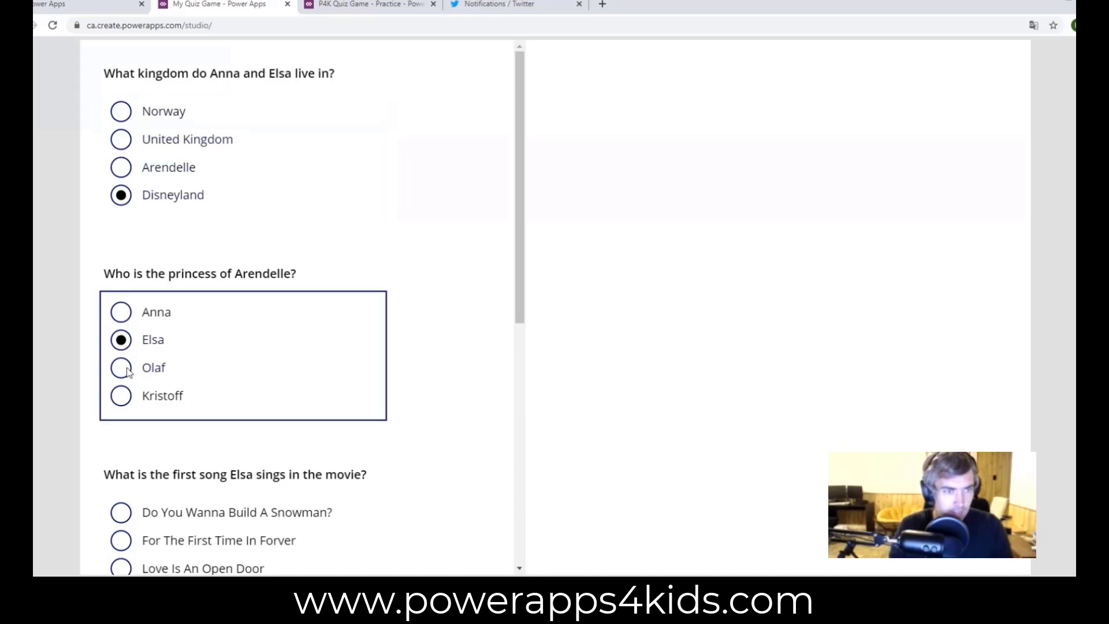
left_click(123, 368)
left_click(124, 513)
left_click(122, 540)
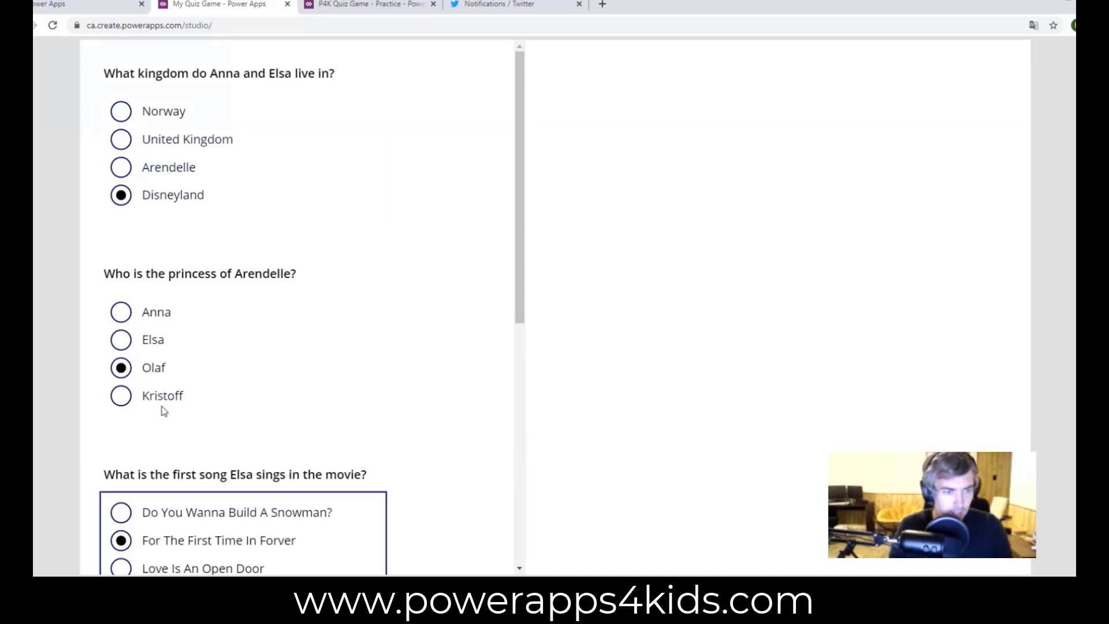
Step: Look through the remaining questions, try Arendelle and United Kingdom as answers to the first question, and exit the preview
scroll(164, 404, "down", 5)
scroll(170, 383, "down", 2)
scroll(179, 364, "up", 7)
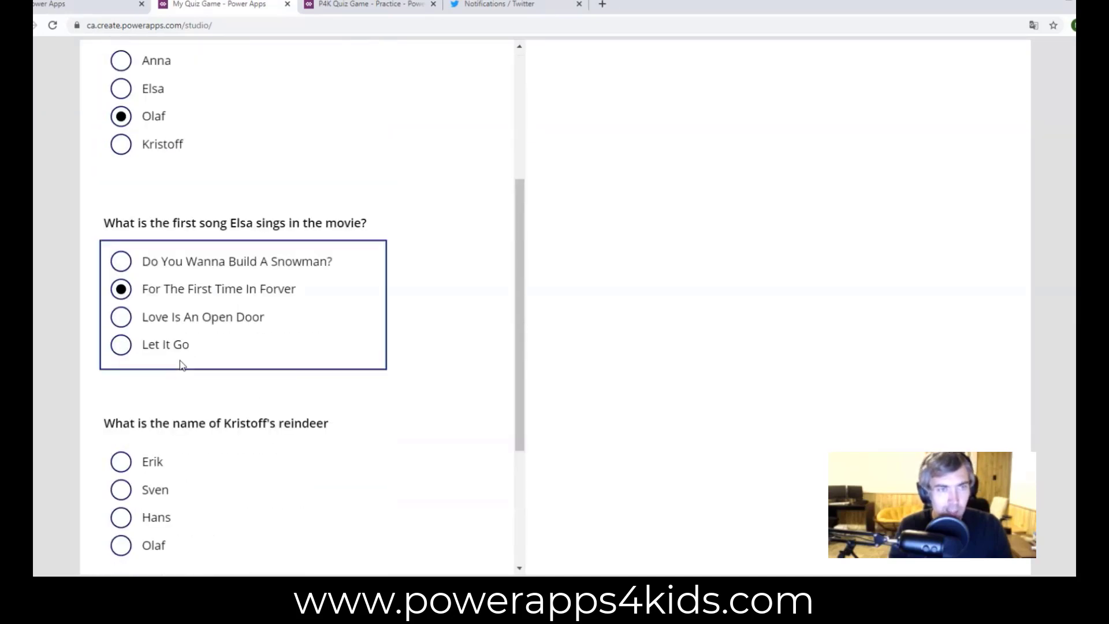
left_click(123, 172)
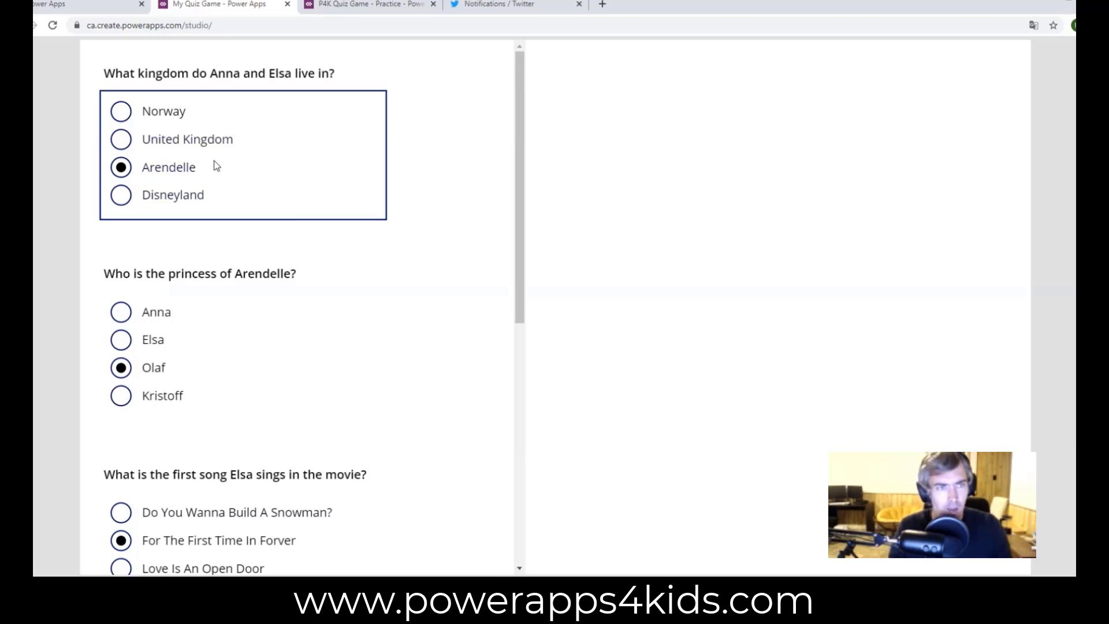
left_click(123, 147)
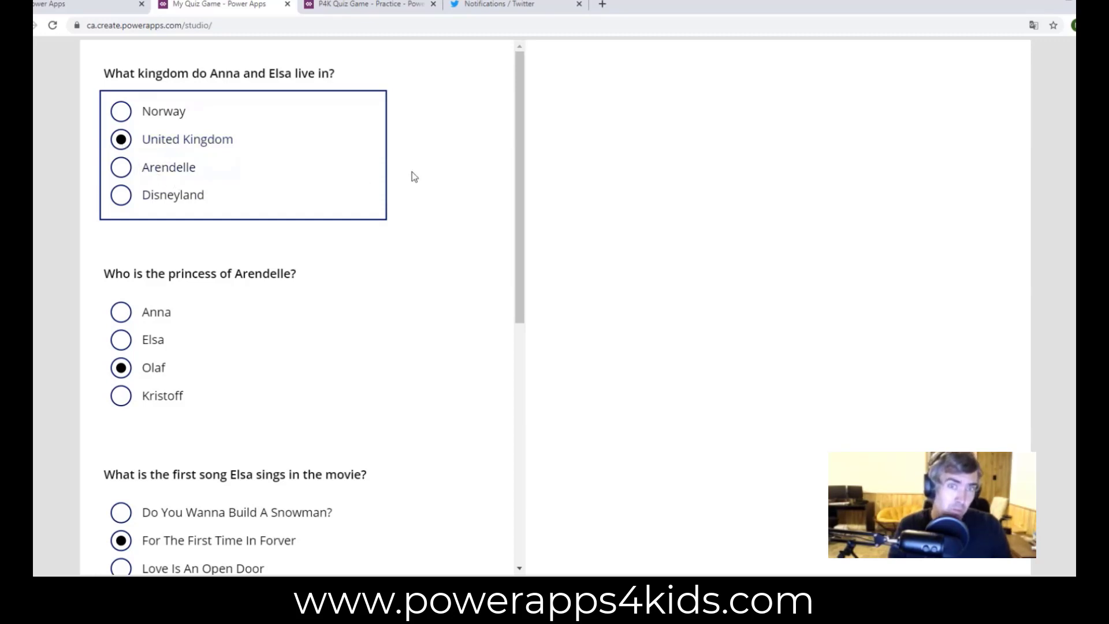
left_click(1087, 60)
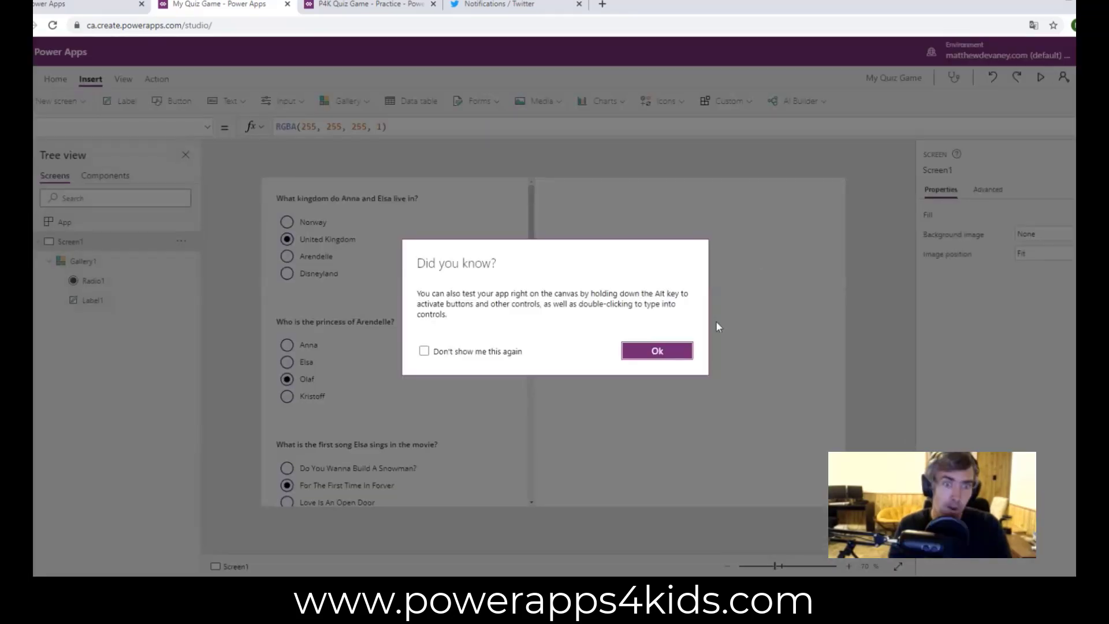
left_click(658, 354)
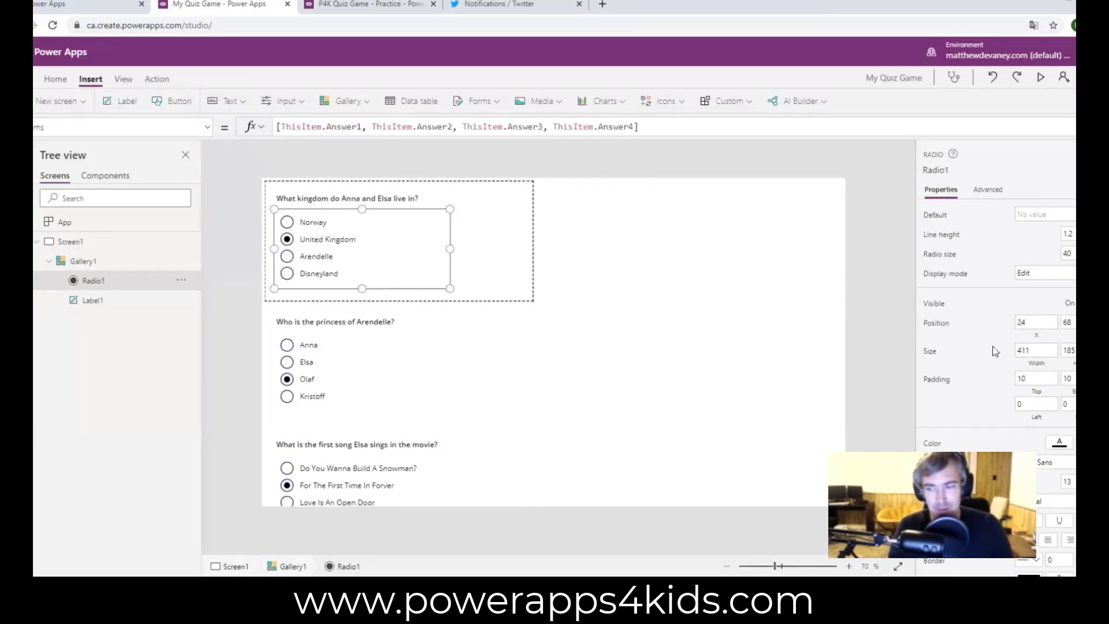
Step: Set the radio control's circle outline colour to black and its selected dot's colour to light blue
scroll(995, 347, "down", 2)
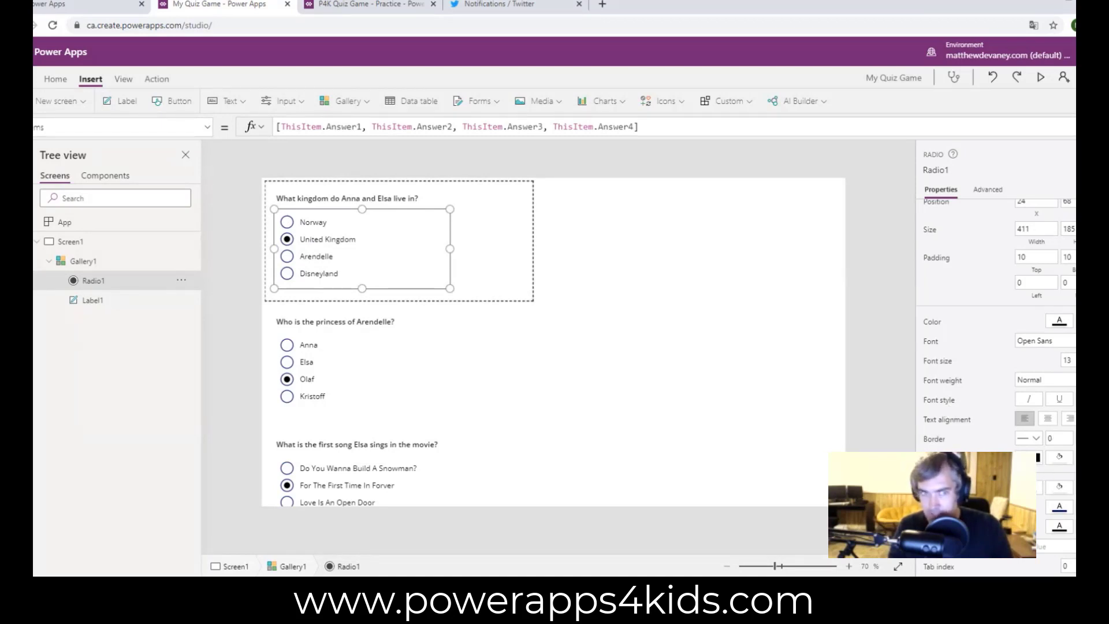
left_click(1088, 457)
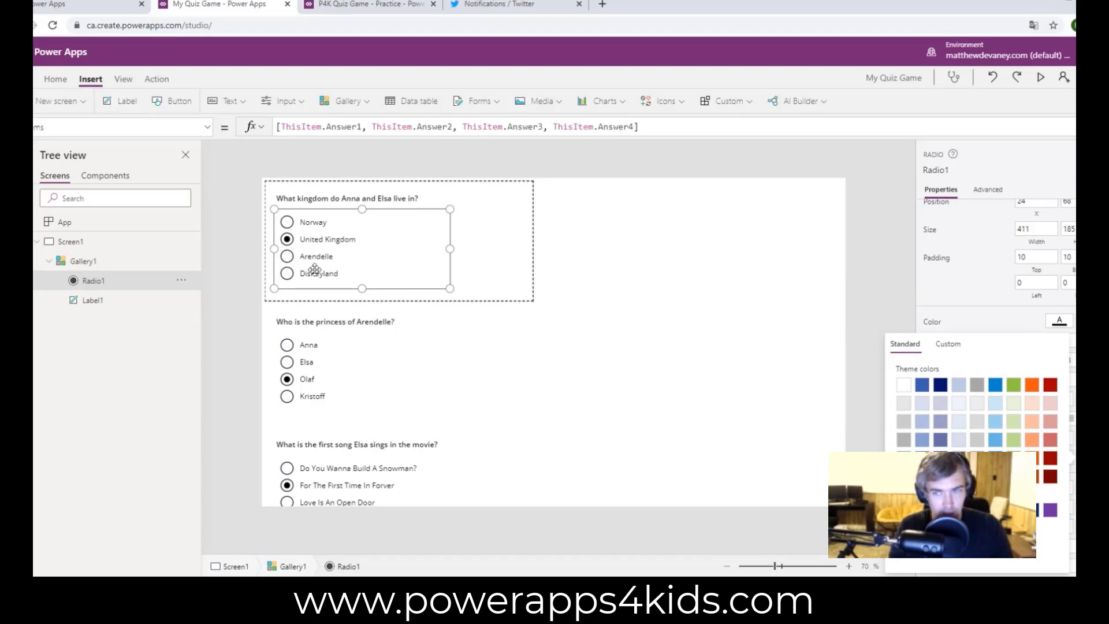
left_click(1071, 459)
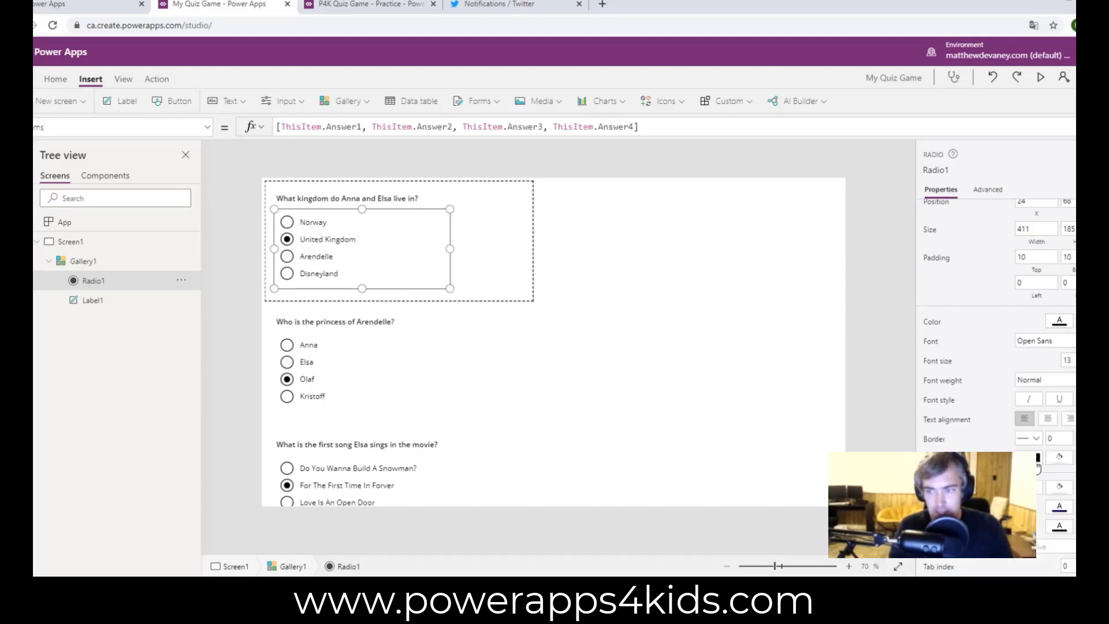
left_click(1038, 461)
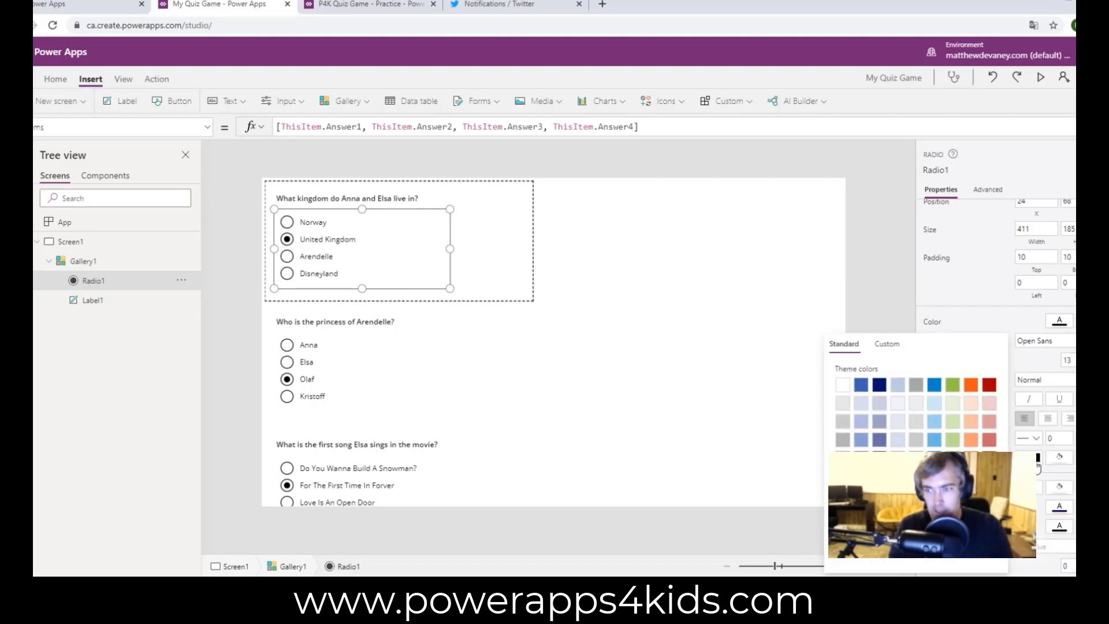
left_click(934, 442)
left_click(636, 349)
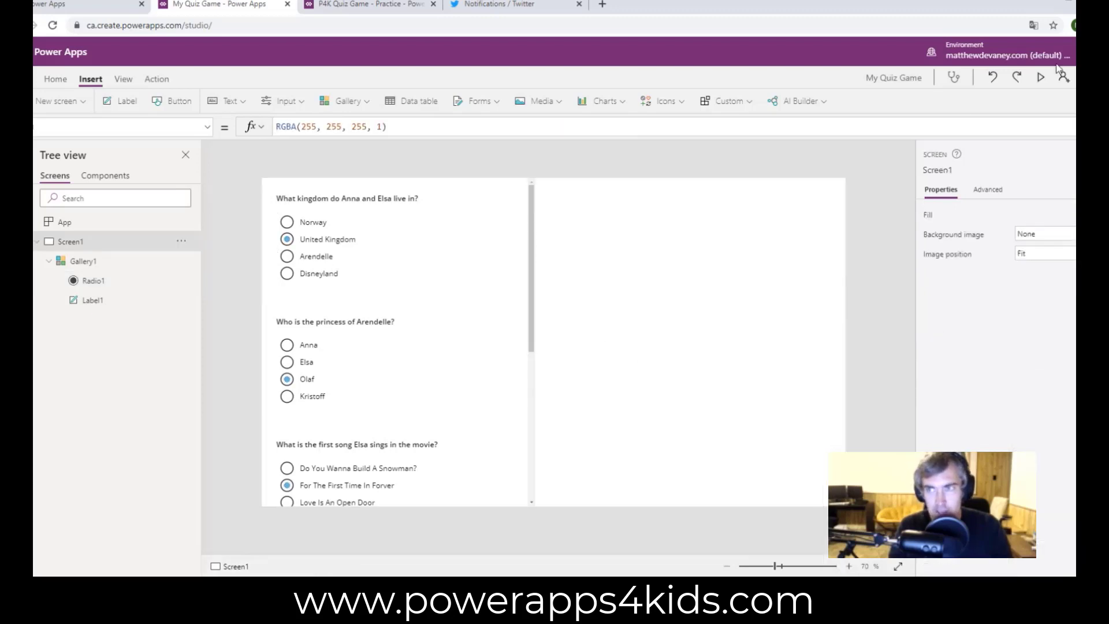
Step: Preview the recoloured radio buttons by switching the first question's answer between Arendelle and Disneyland, and return to editing
left_click(1041, 75)
left_click(136, 168)
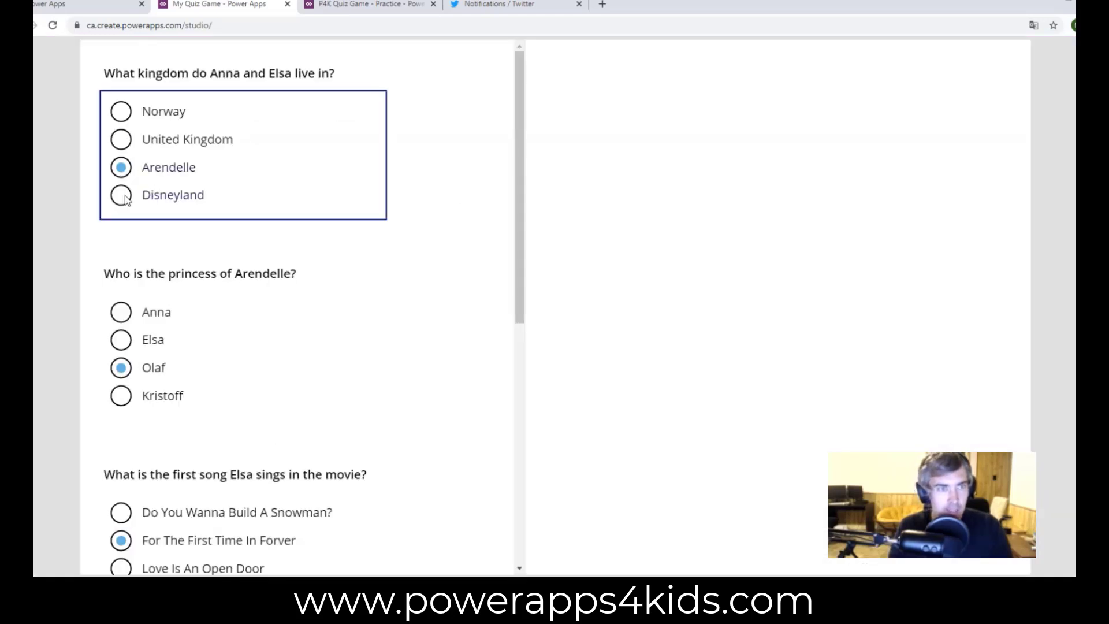
left_click(122, 195)
left_click(138, 166)
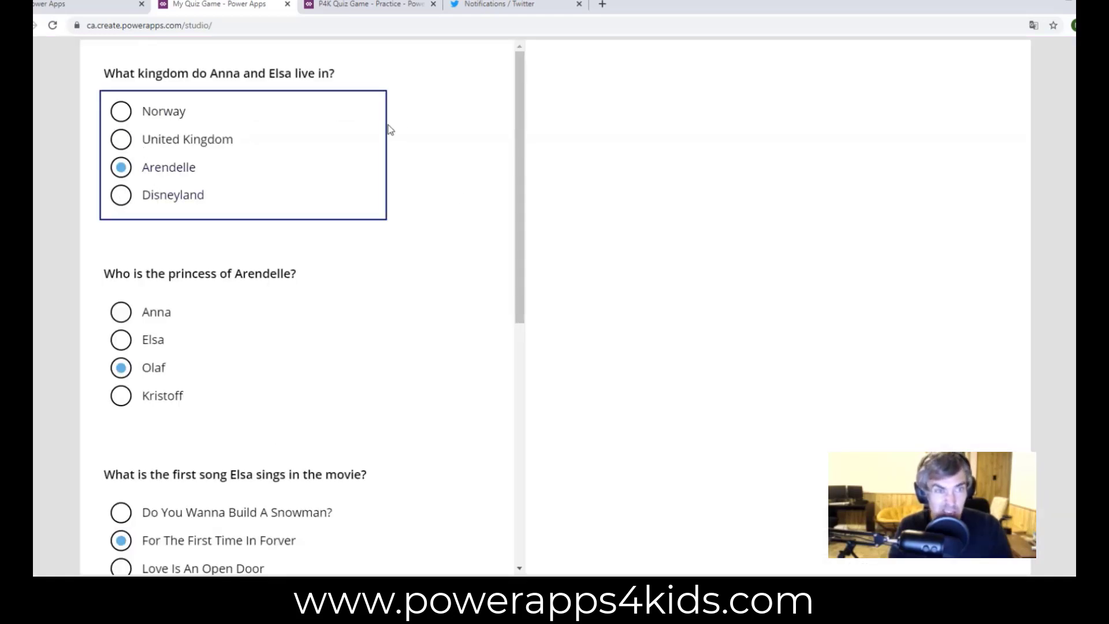
key("Escape")
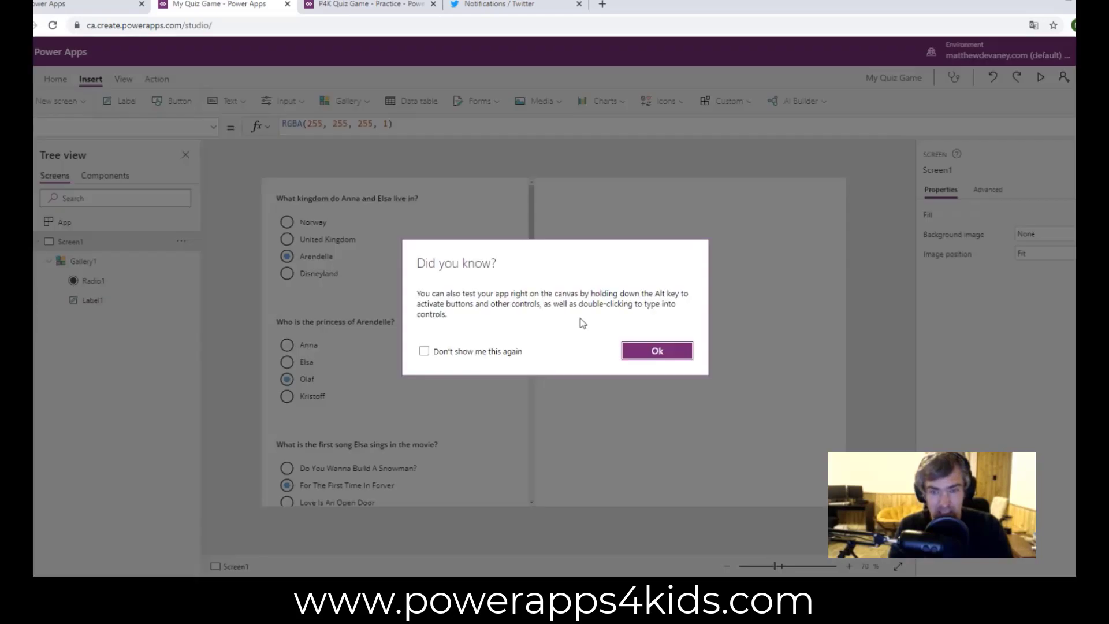
left_click(647, 354)
Step: Set the radio control's FocusedBorderThickness property to 0
left_click(384, 255)
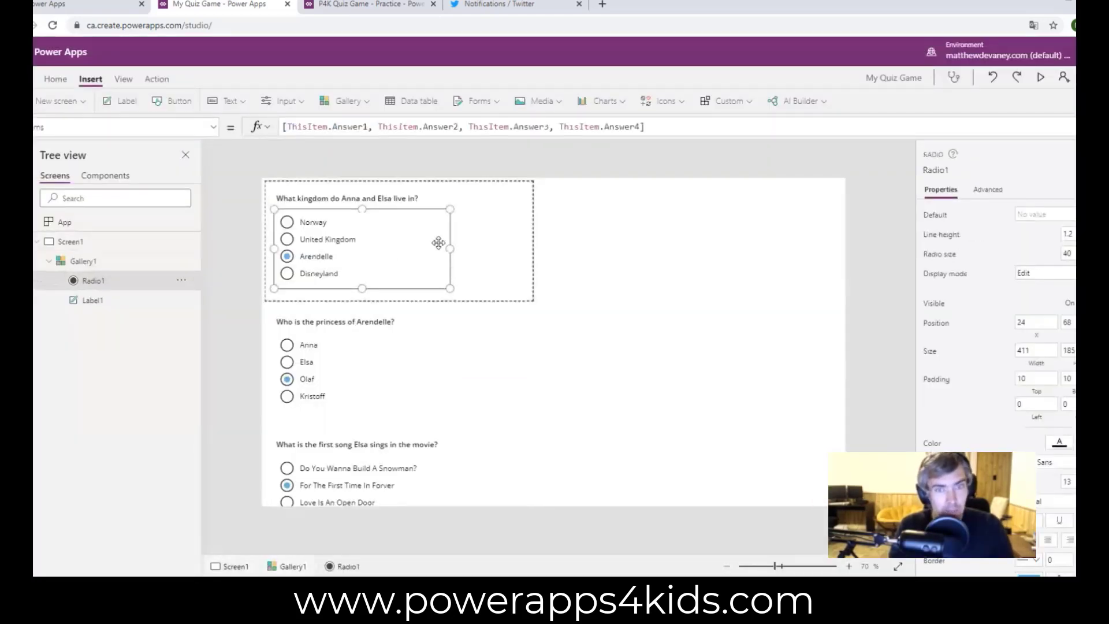
left_click(214, 129)
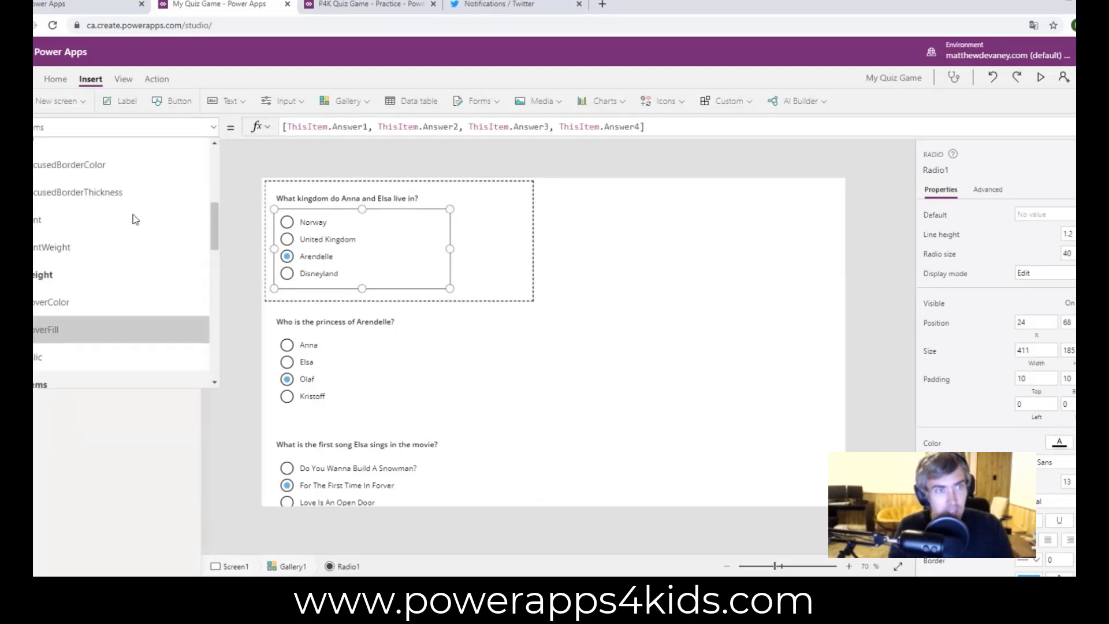
left_click(168, 201)
double_click(294, 132)
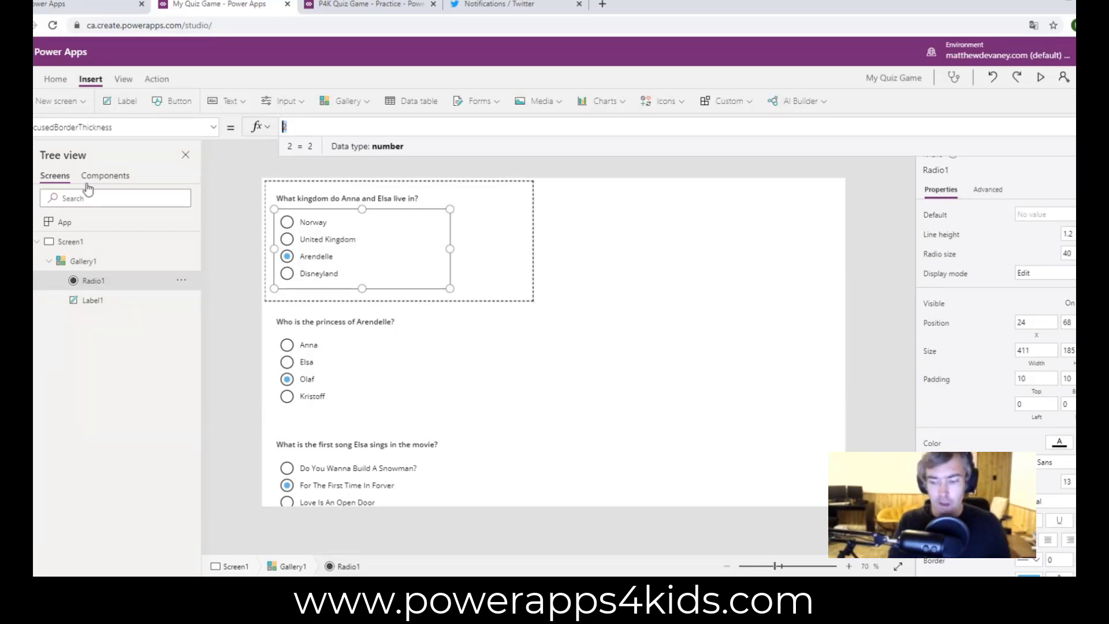
type("0")
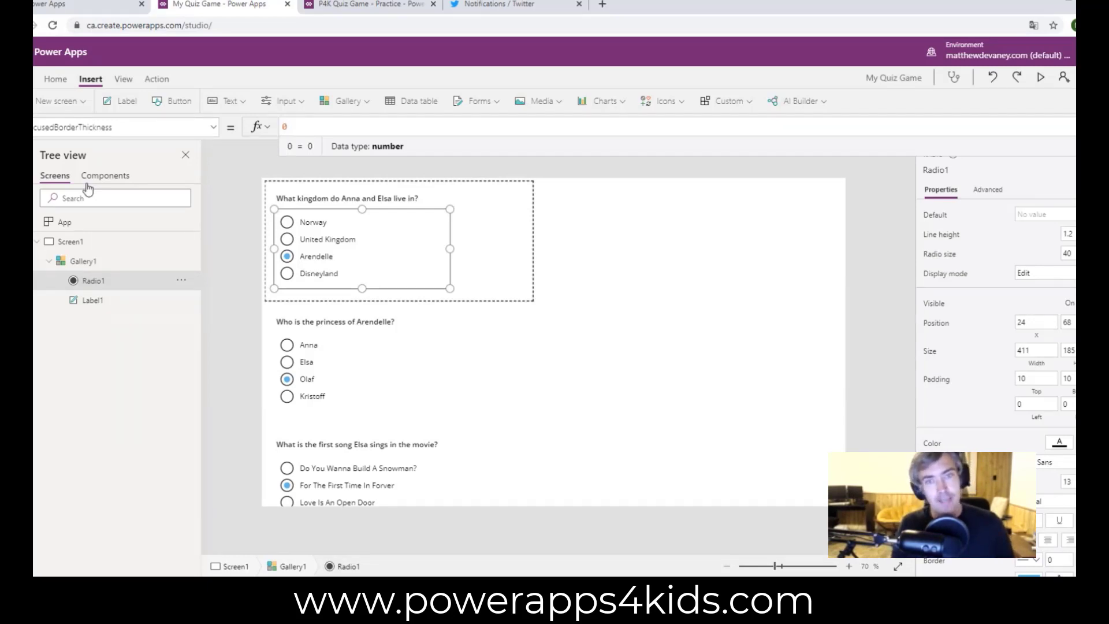
left_click(785, 238)
Step: Preview the app to check the focus border on the first question's answers, finish on Disneyland, and return to editing
left_click(1042, 77)
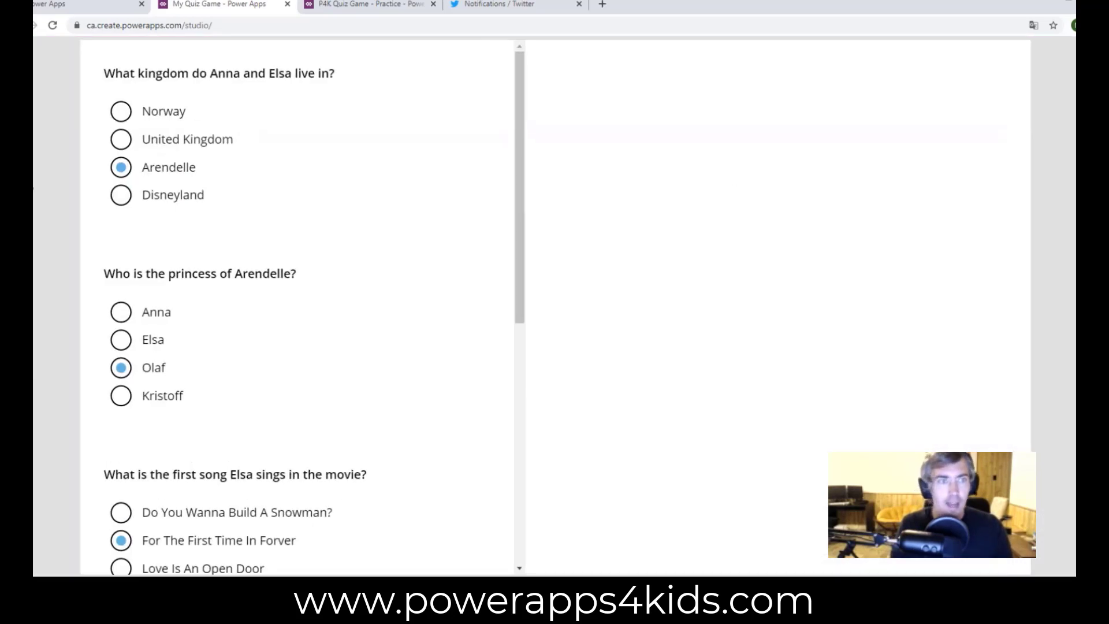
left_click(121, 139)
left_click(121, 111)
left_click(121, 167)
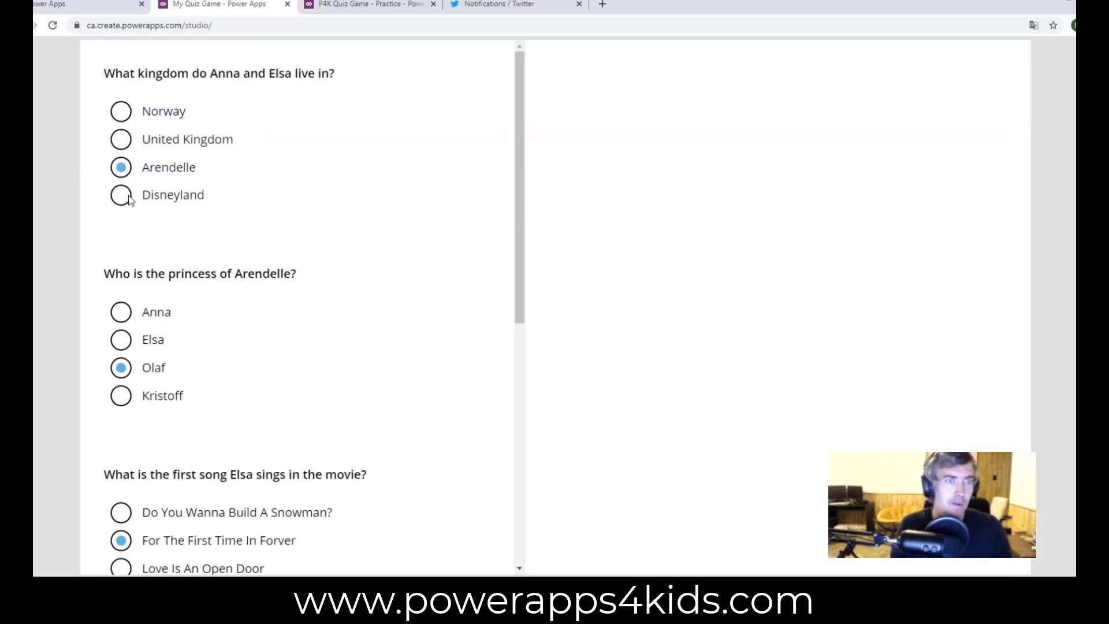
left_click(128, 196)
key("Escape")
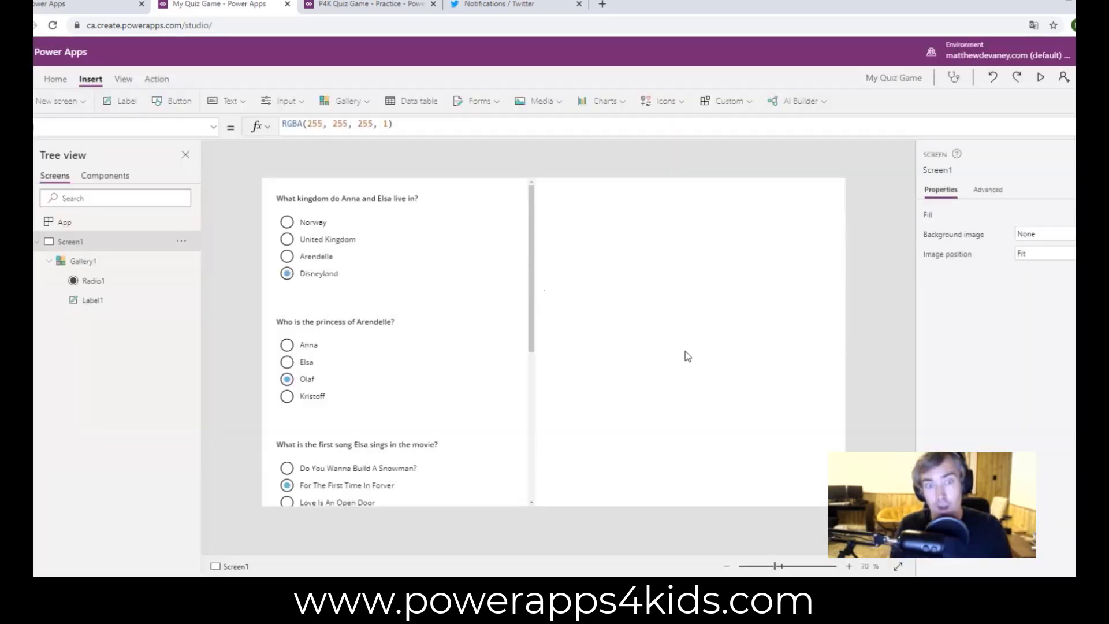
left_click(685, 351)
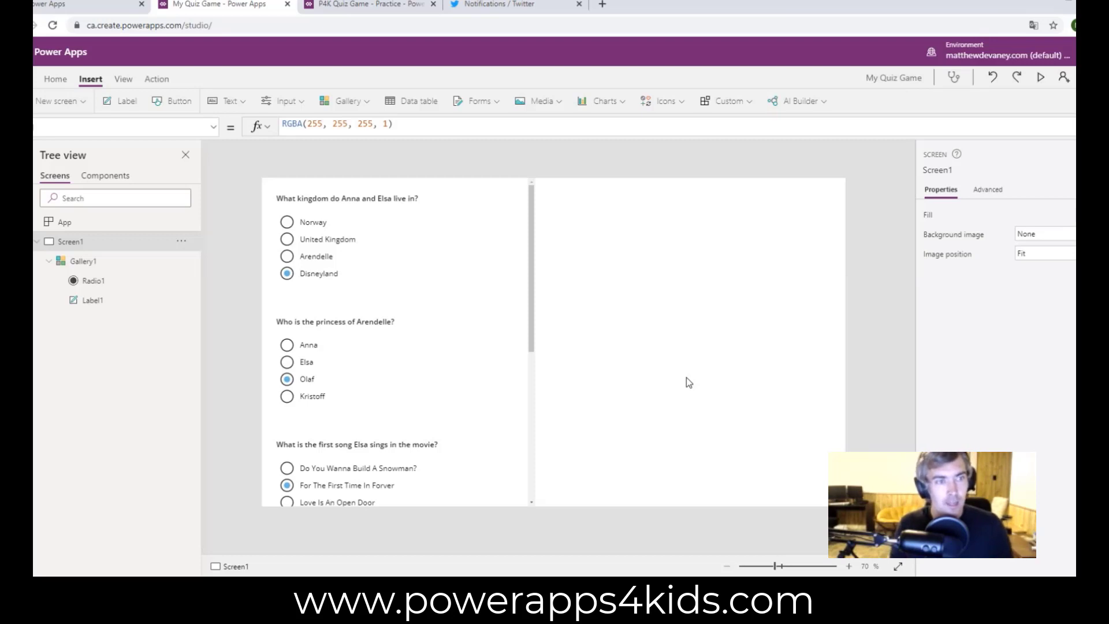
Step: Review the app's data sources and the gallery with its question label and radio control
left_click(34, 246)
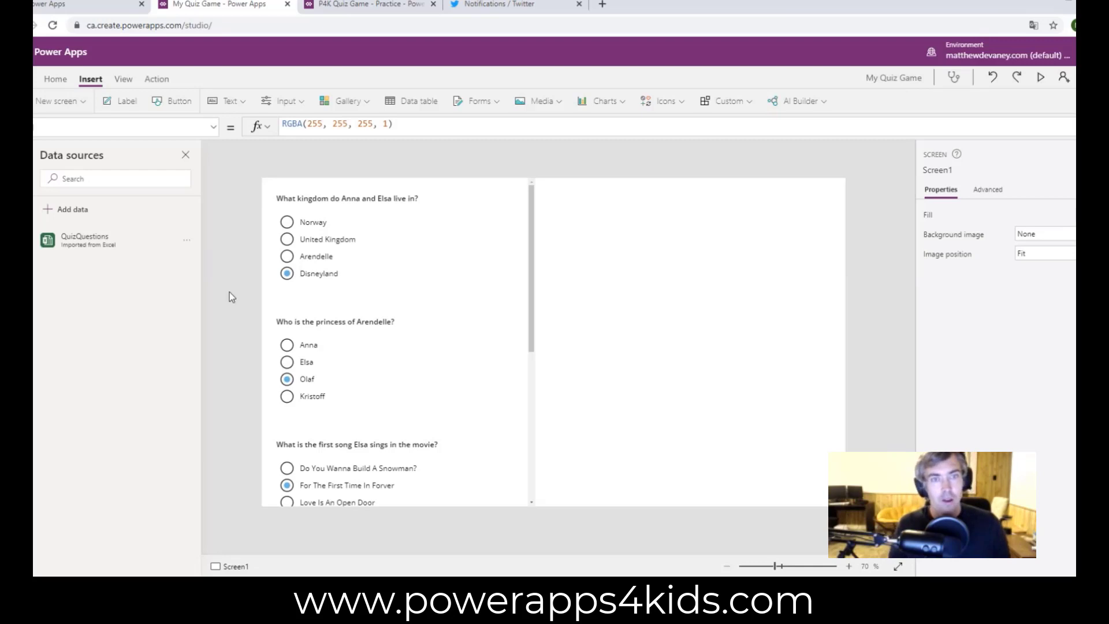
left_click(340, 211)
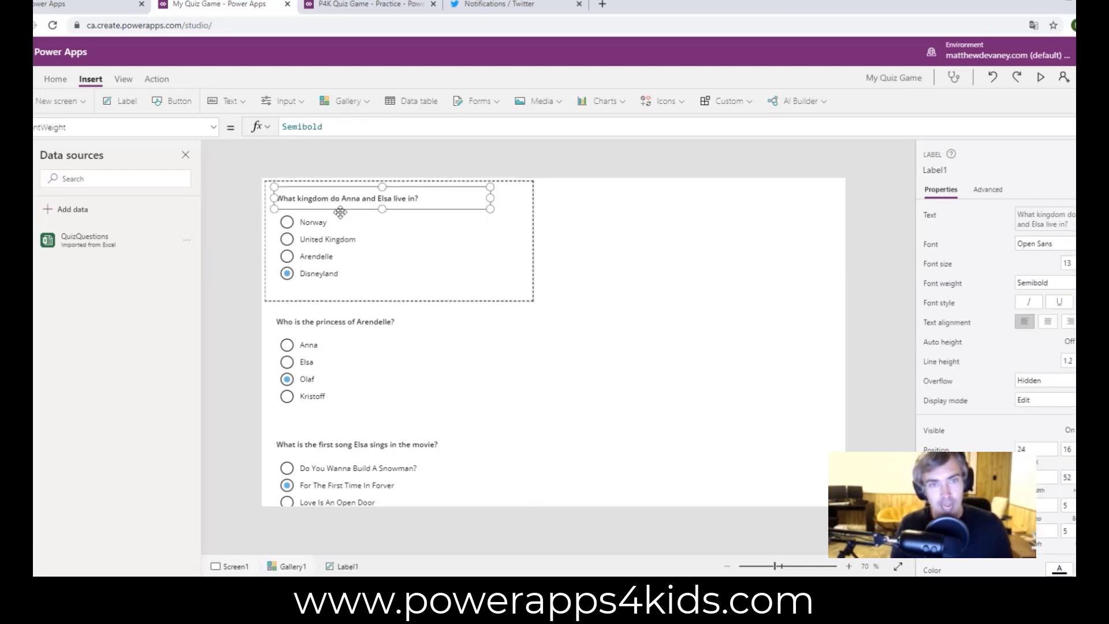
left_click(332, 243)
left_click(398, 328)
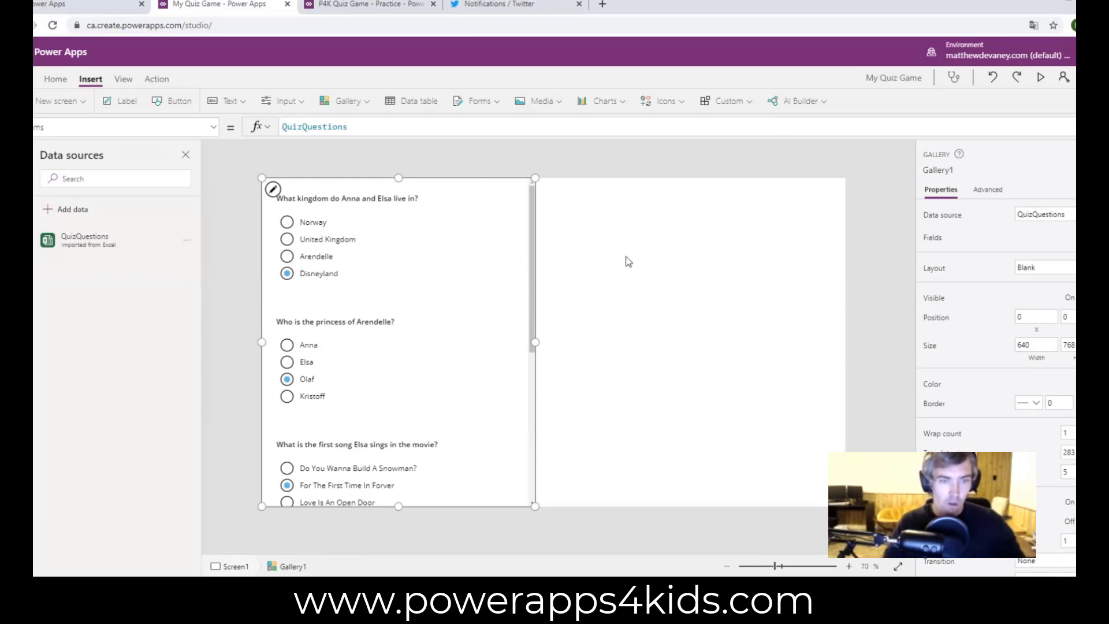
scroll(490, 336, "down", 4)
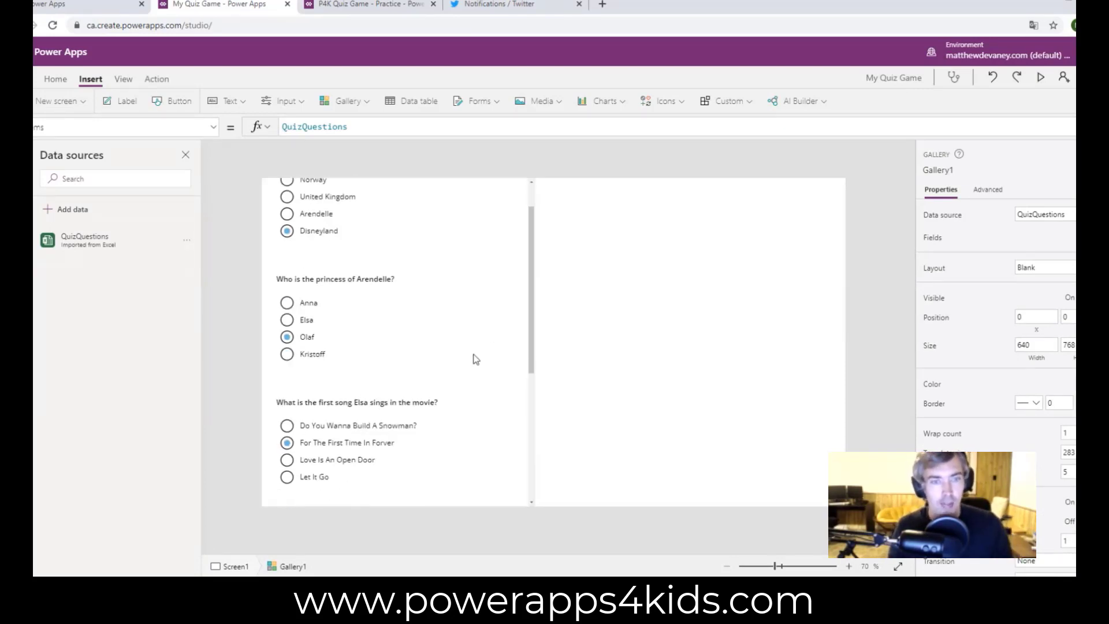
scroll(417, 423, "up", 4)
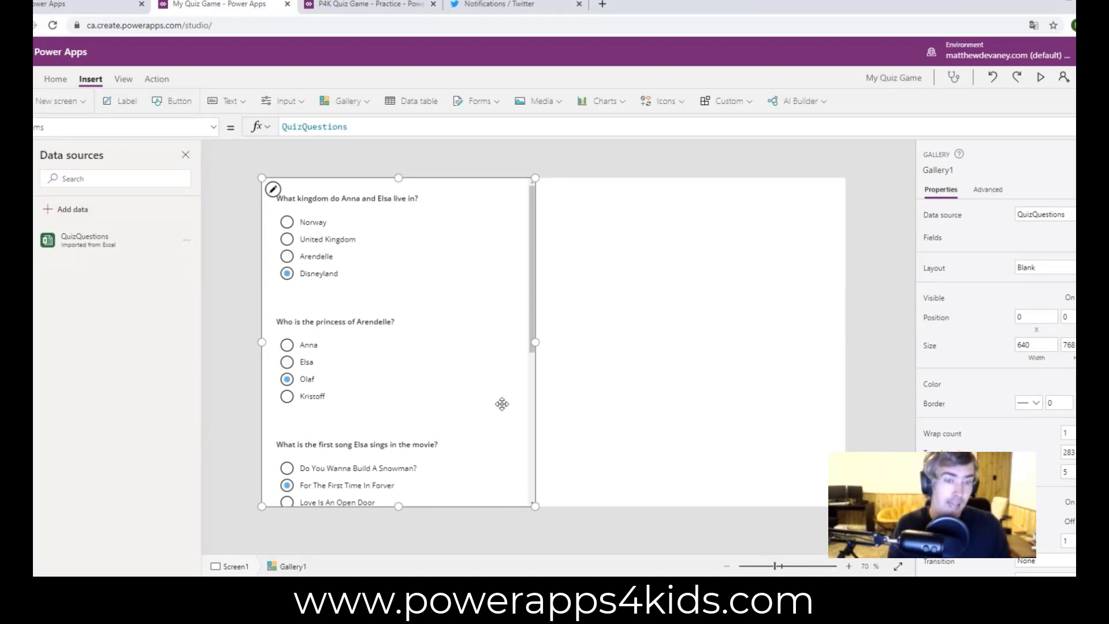
left_click(253, 335)
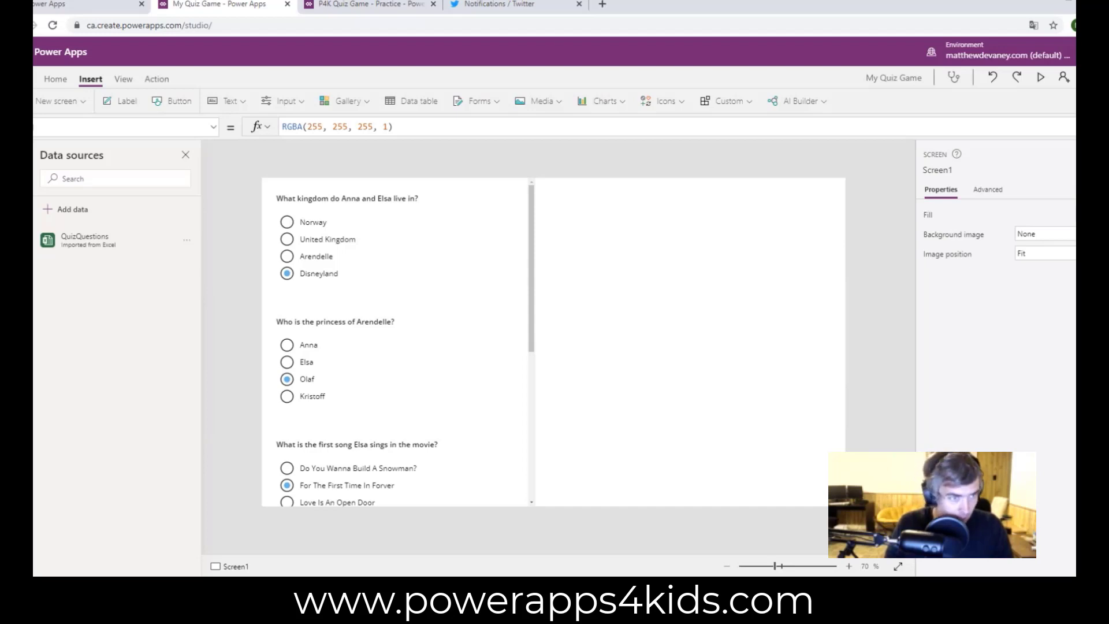
Step: Upload disney-frozen-olaf.jpg from the Pictures folder to the app's media files
left_click(18, 268)
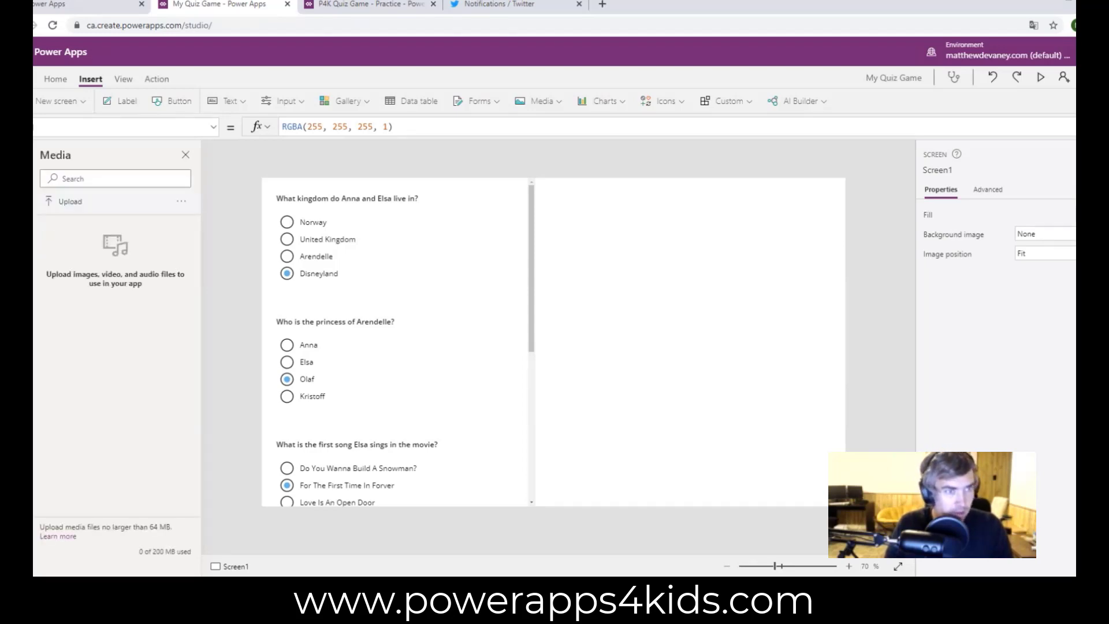
left_click(57, 207)
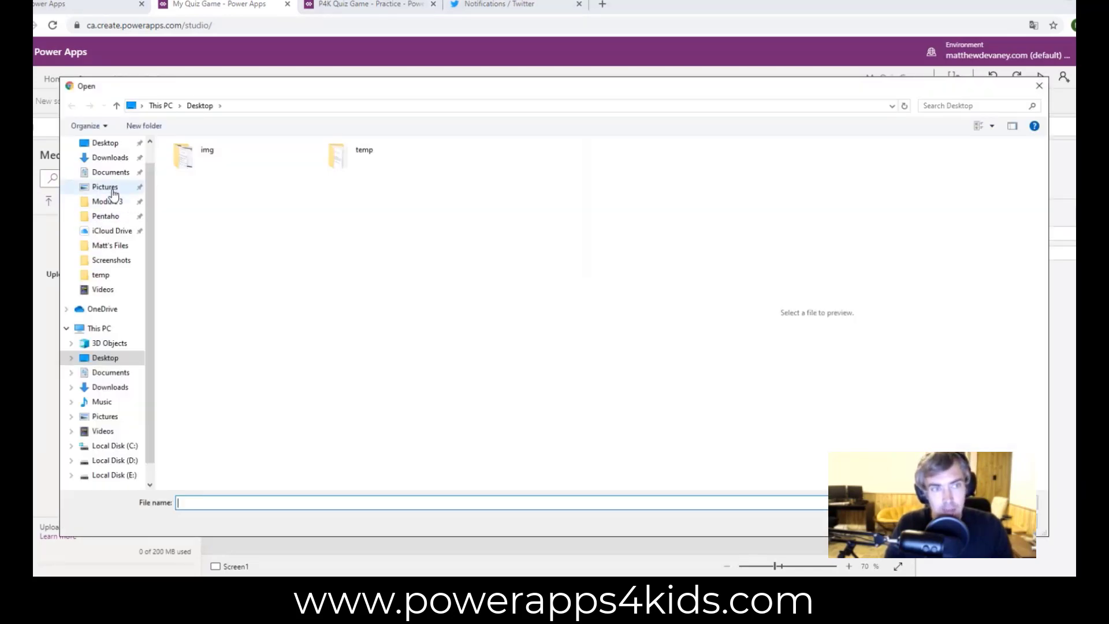
left_click(105, 417)
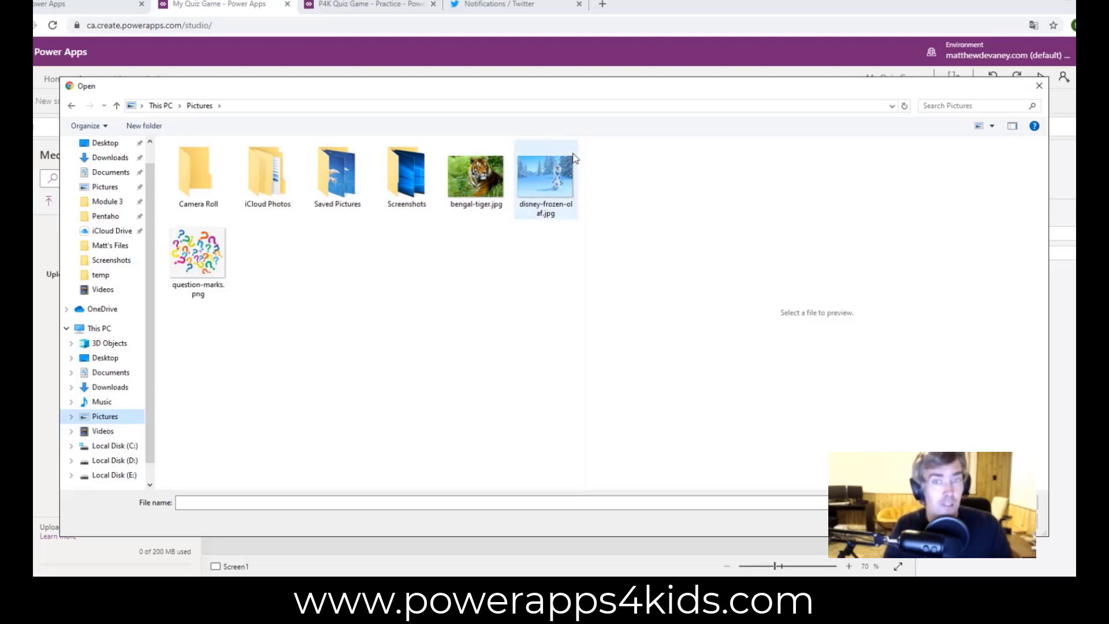
left_click(533, 202)
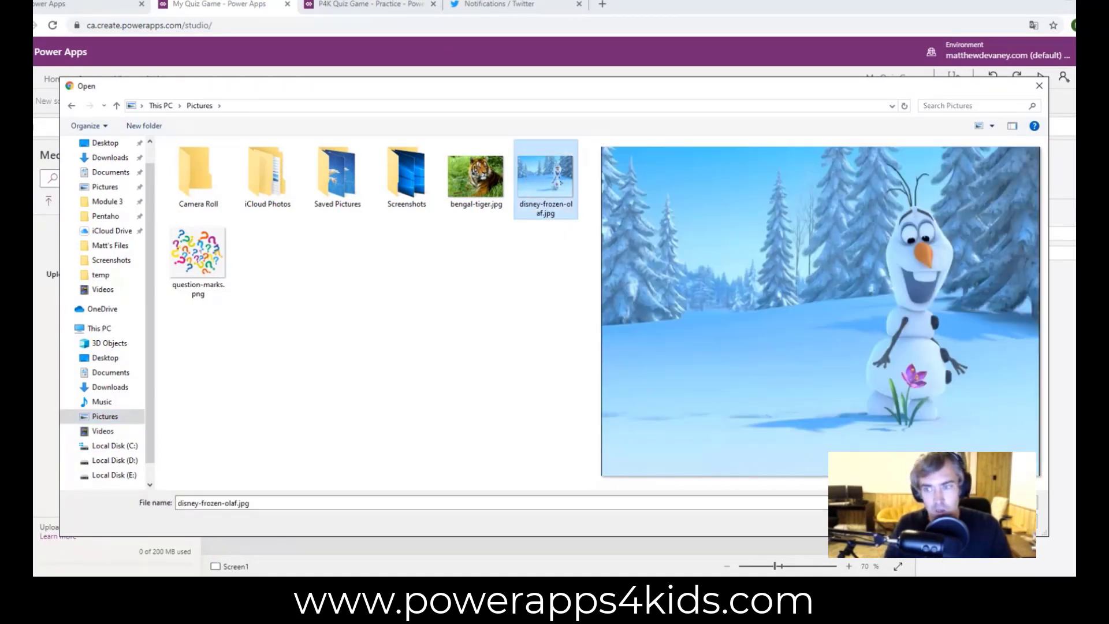
double_click(557, 209)
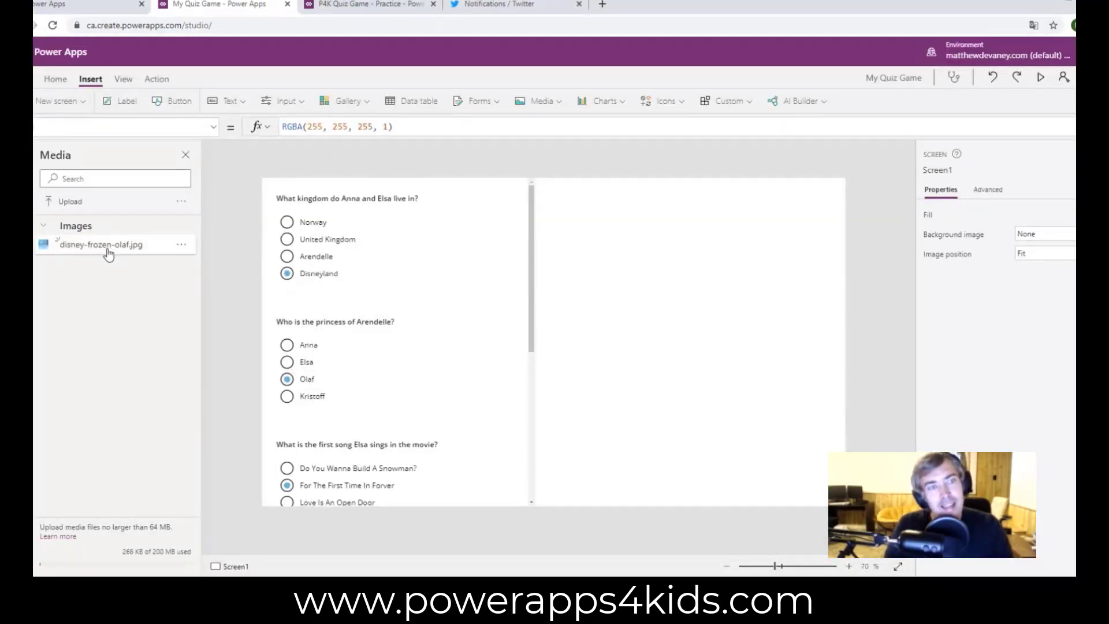
Step: Insert the uploaded Olaf image on Screen1 and enlarge it to about 1025 by 768 against the screen's right edge
left_click(108, 251)
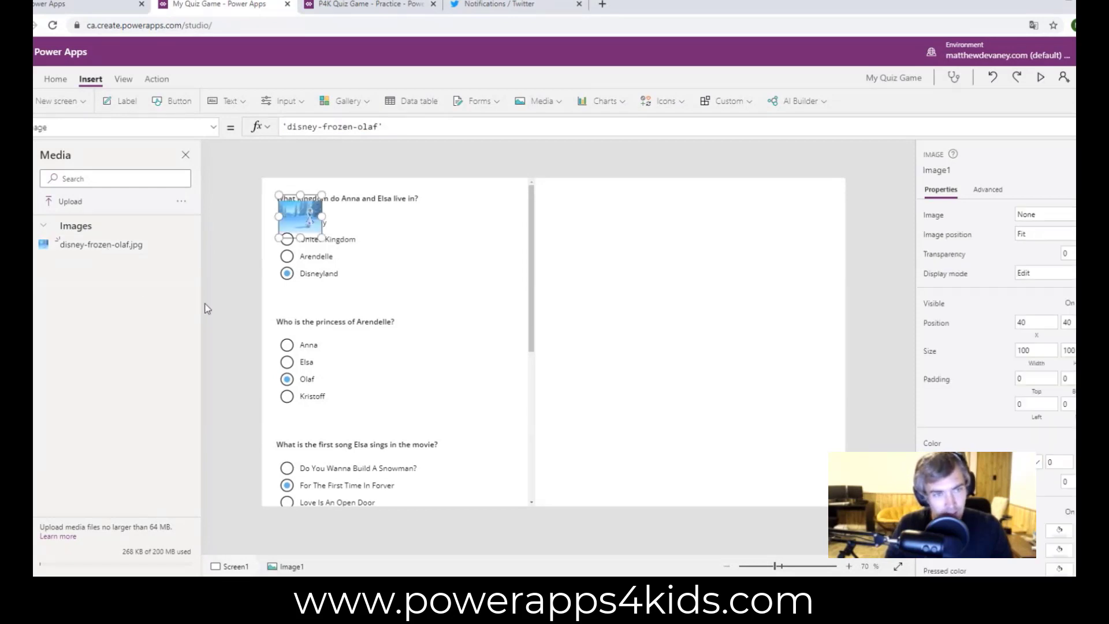
left_click_drag(323, 224, 866, 194)
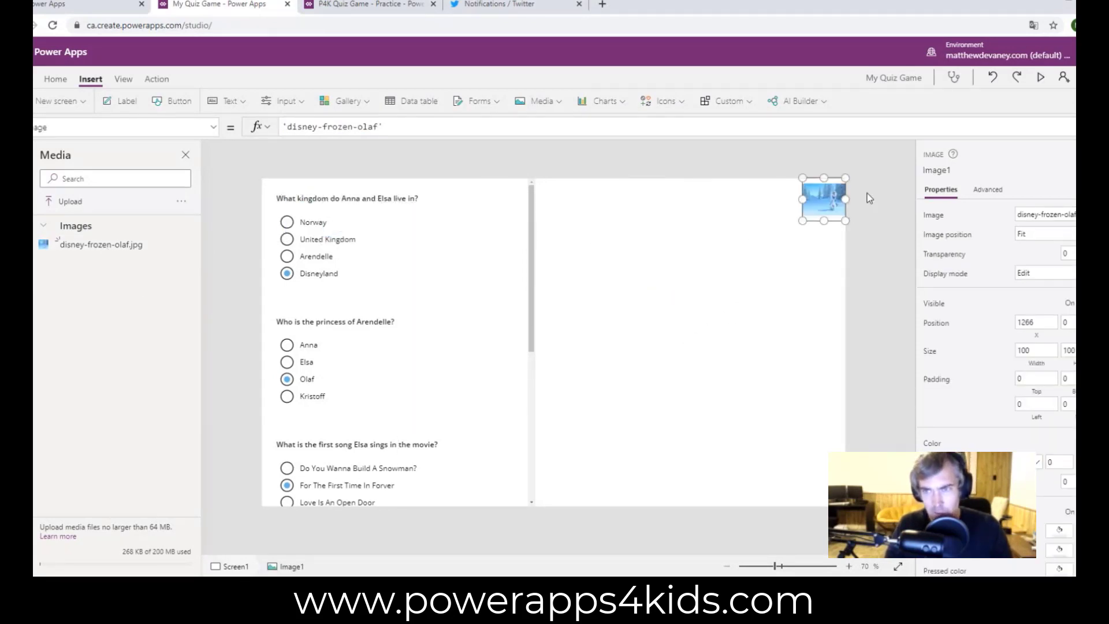
left_click_drag(802, 222, 438, 575)
left_click_drag(442, 506, 407, 506)
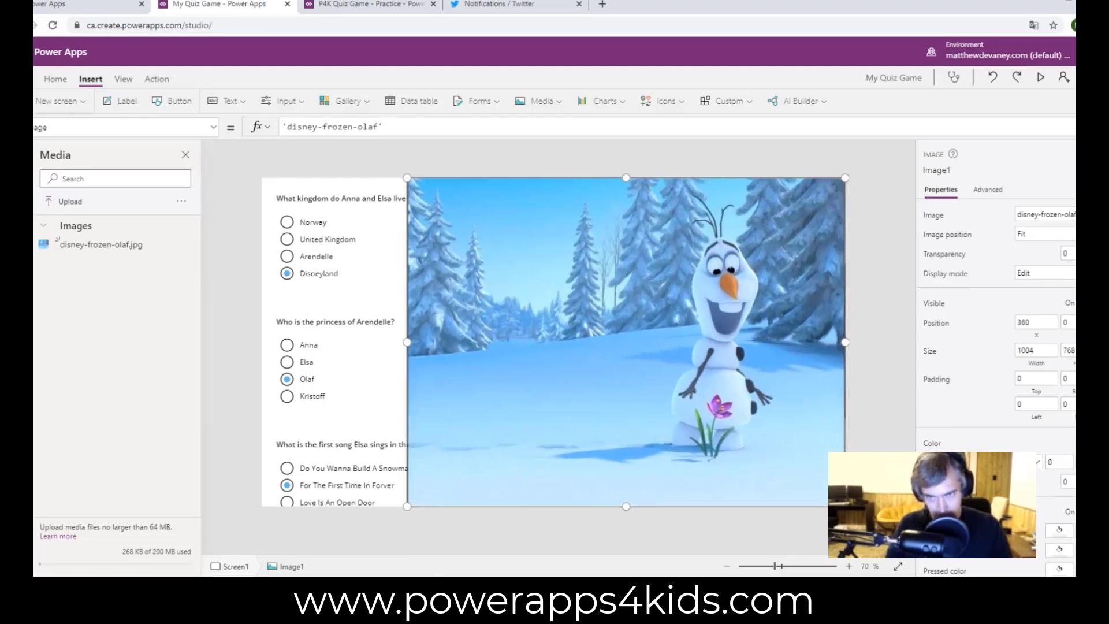
left_click(436, 544)
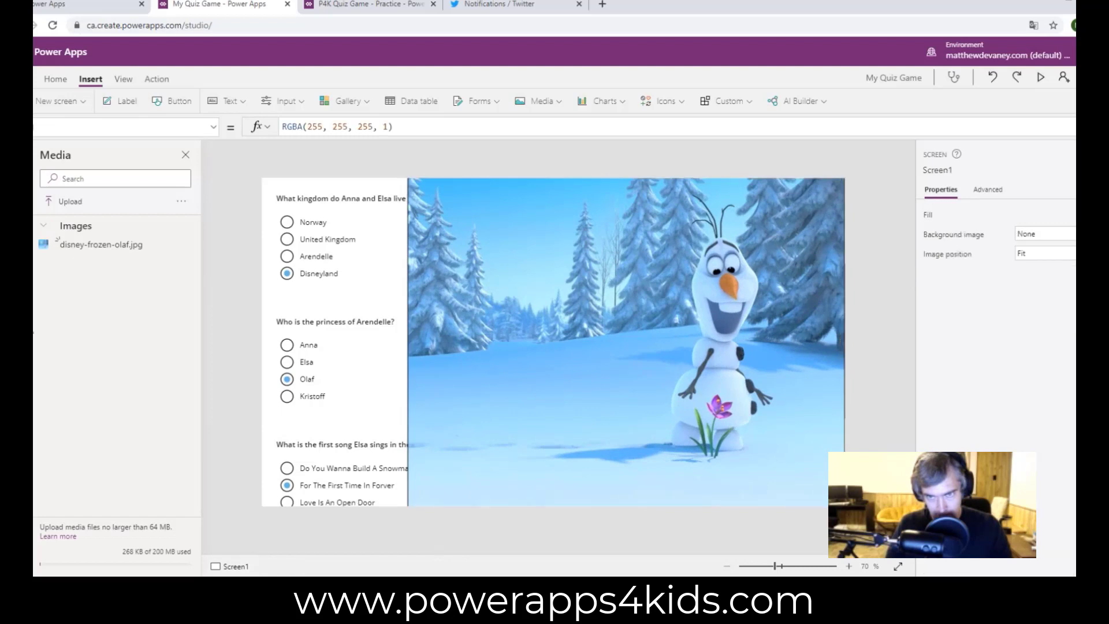
Step: Send the Olaf image to the back so it sits behind the quiz gallery
left_click(17, 180)
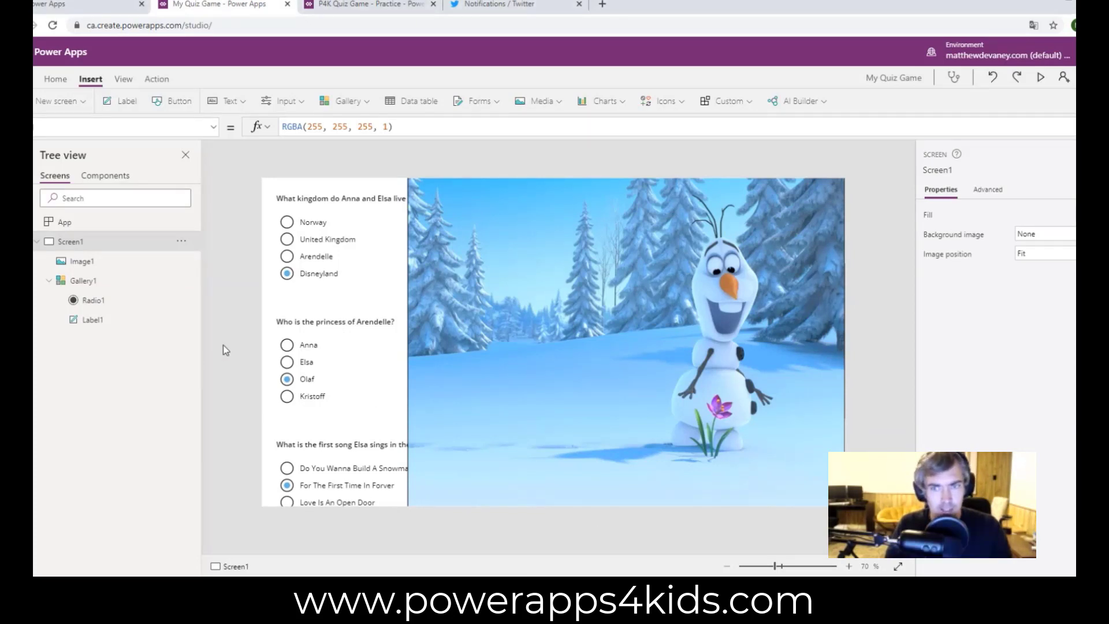
left_click(623, 267)
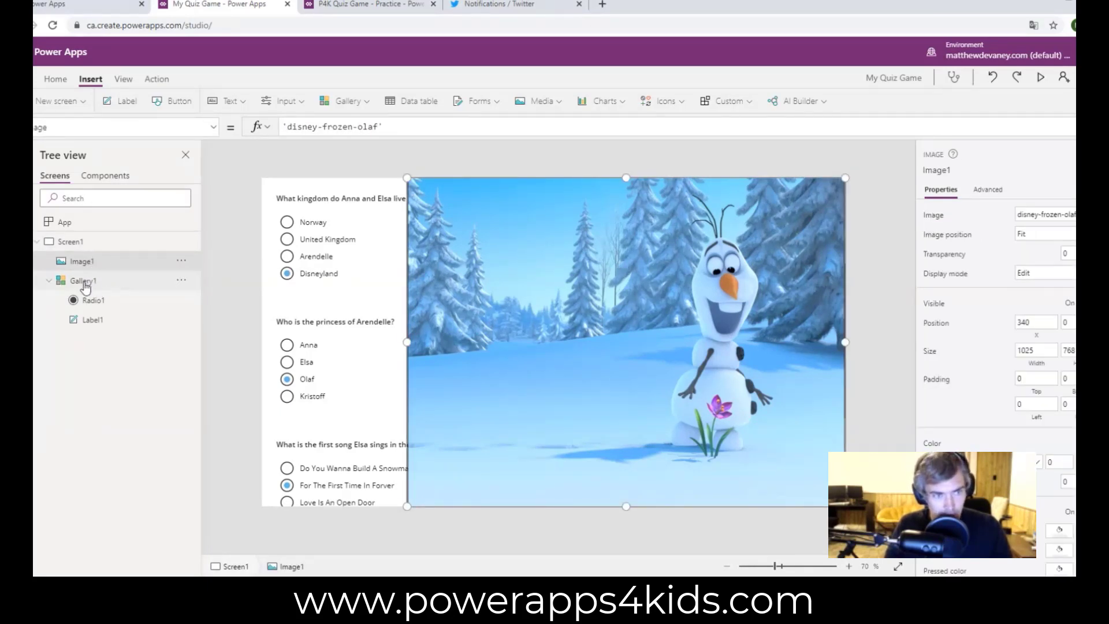
left_click(84, 285)
left_click(113, 264)
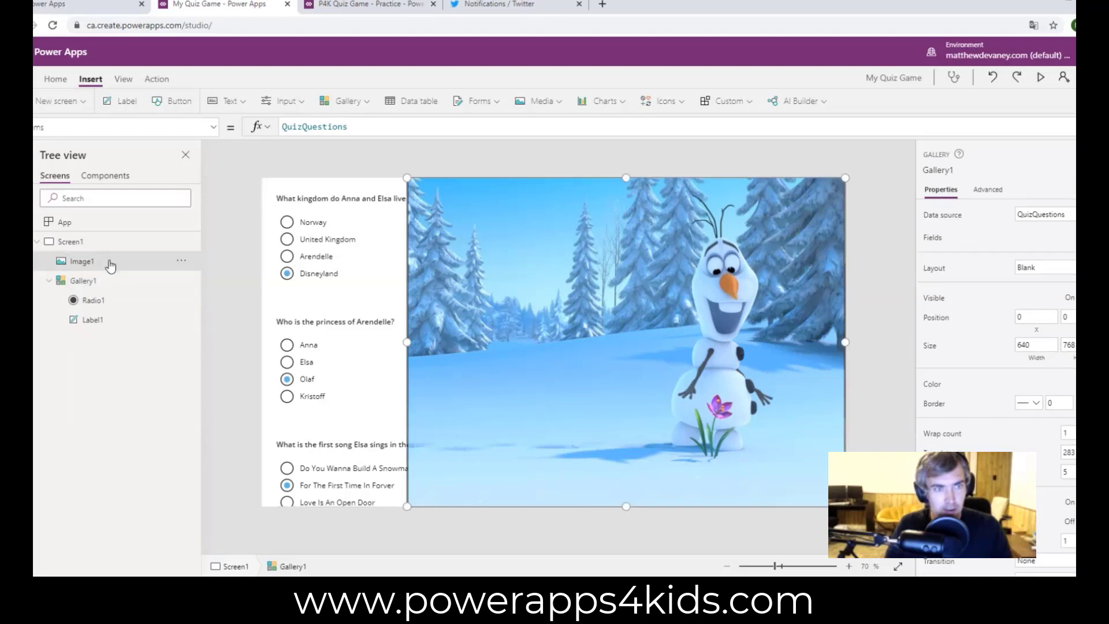
left_click(84, 283)
left_click(107, 263)
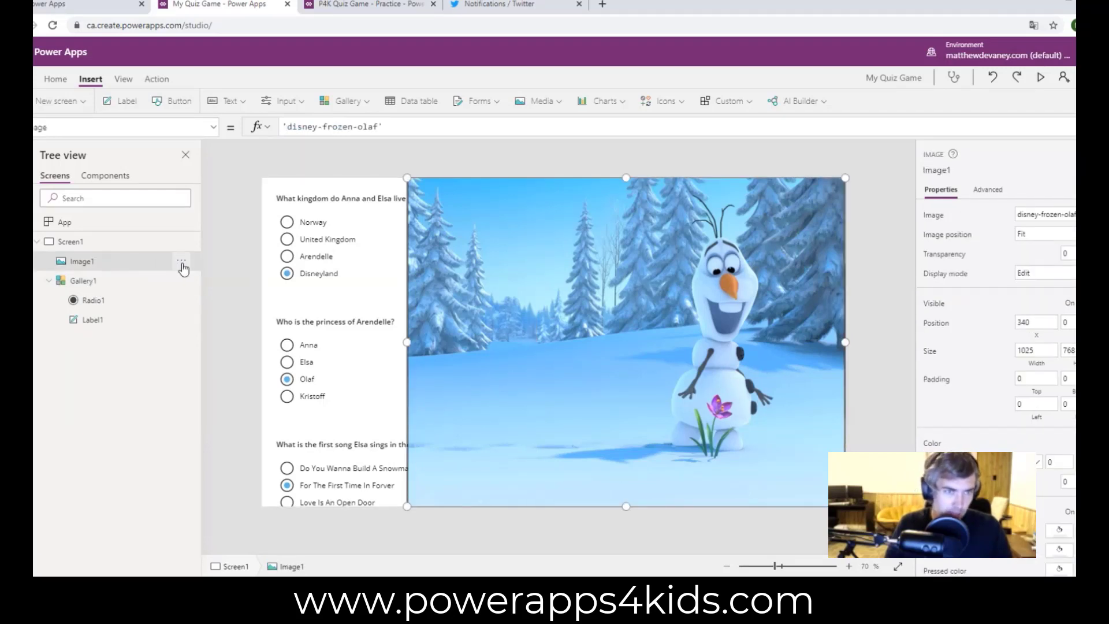
left_click(181, 263)
mouse_move(230, 363)
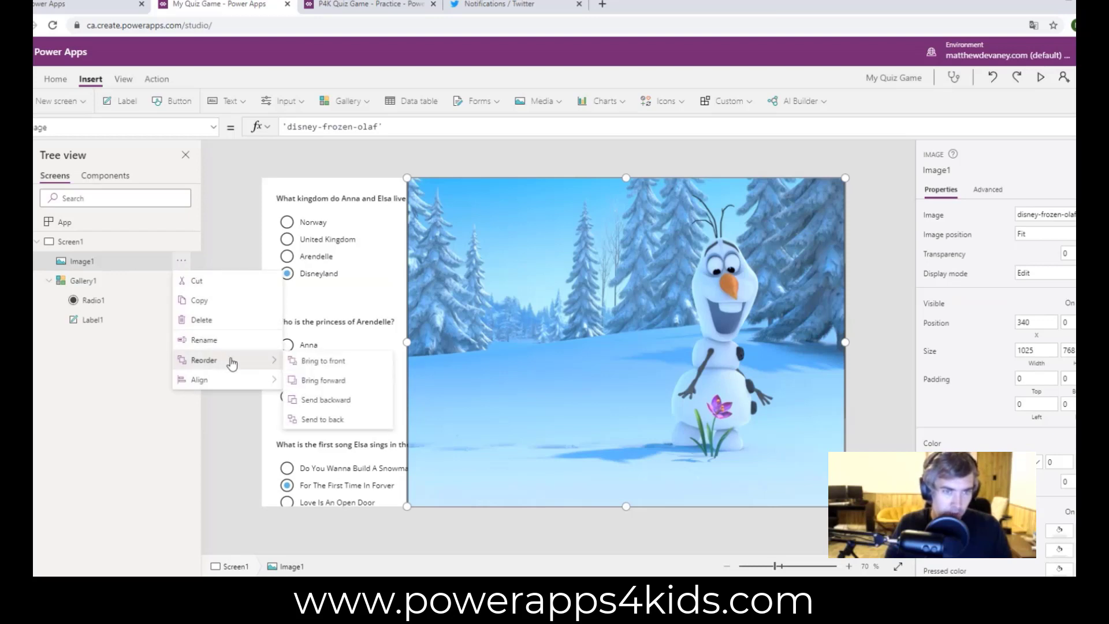
left_click(315, 421)
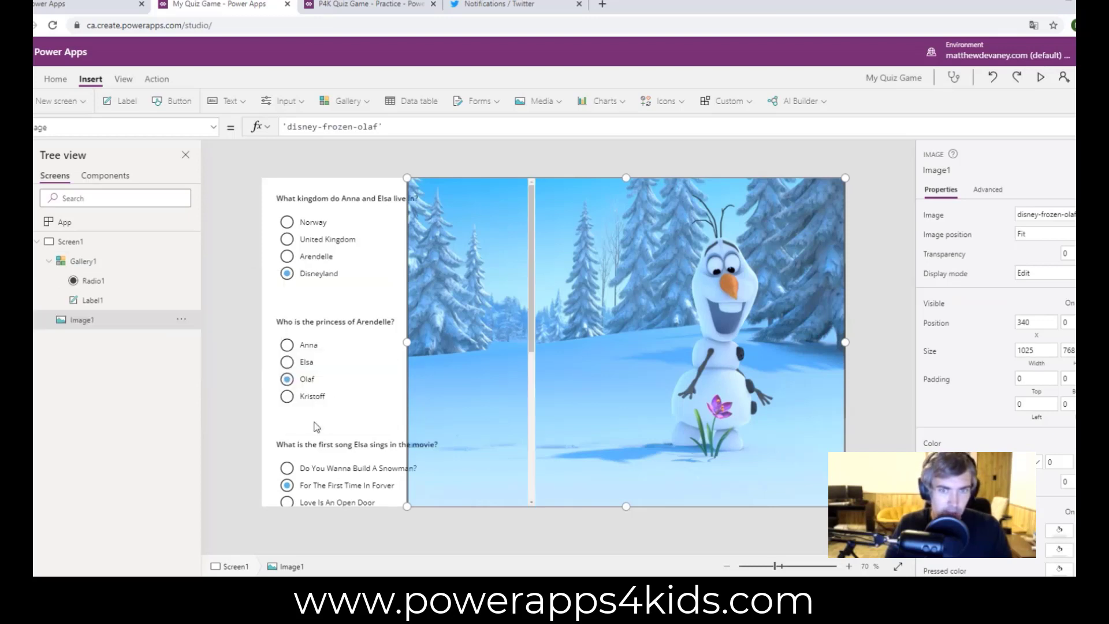
left_click(372, 530)
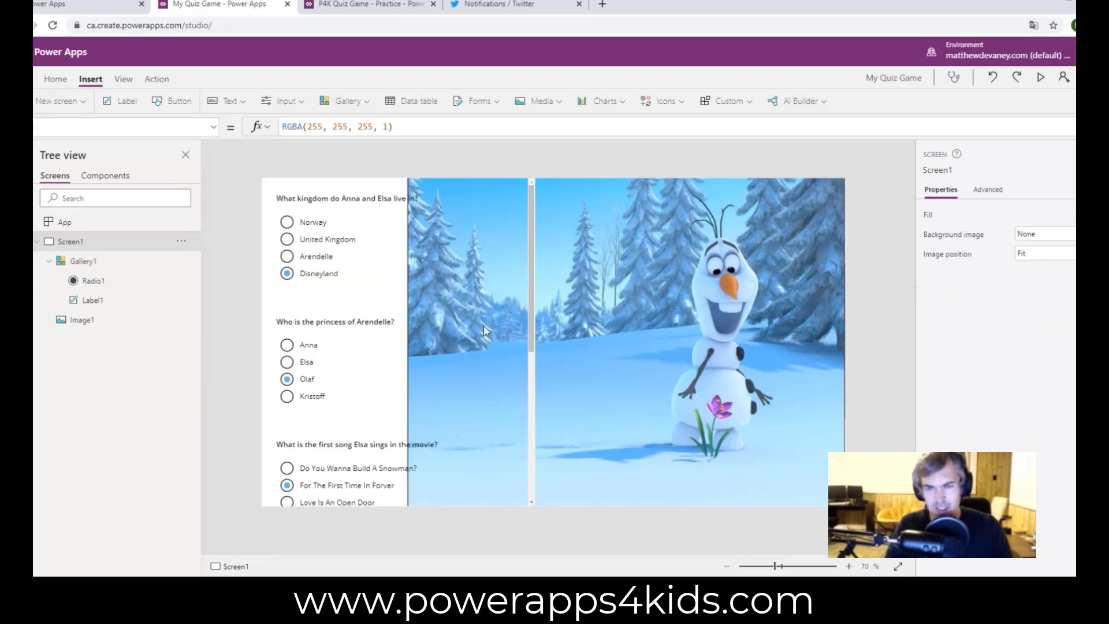
Step: Check the gallery by scrolling its questions over the image, and set its Fill property to White
scroll(484, 326, "down", 5)
scroll(473, 321, "up", 4)
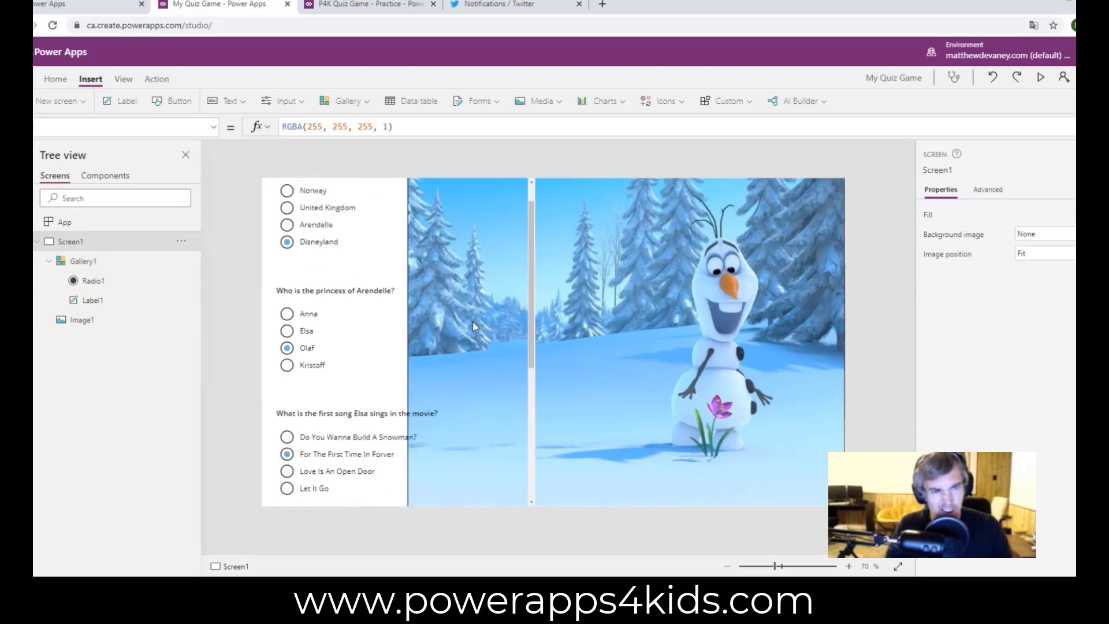
scroll(472, 321, "up", 1)
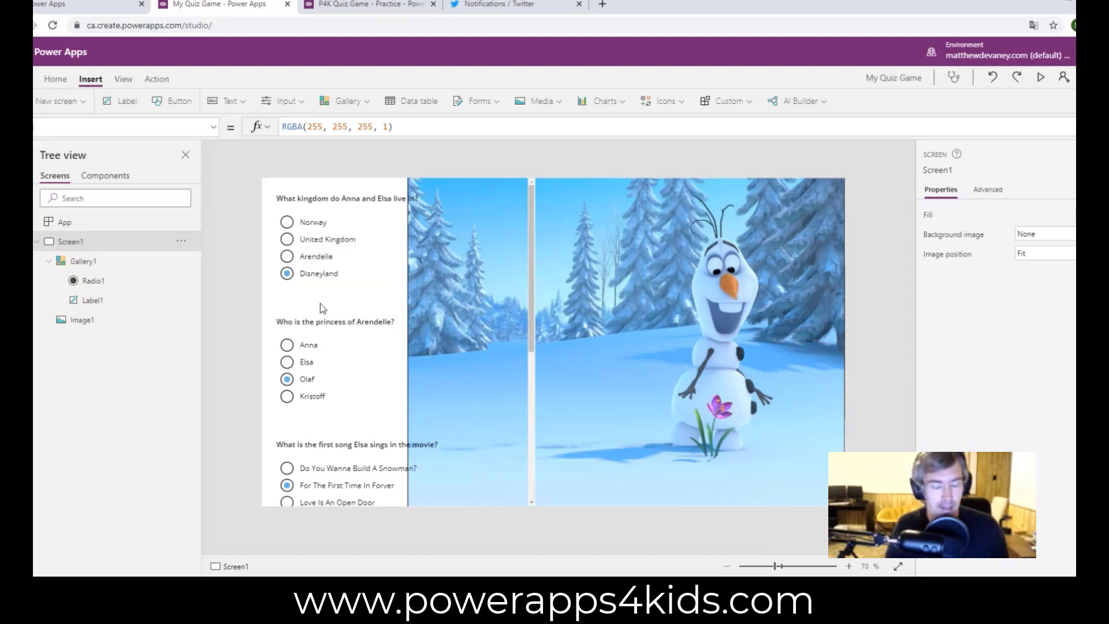
left_click(371, 304)
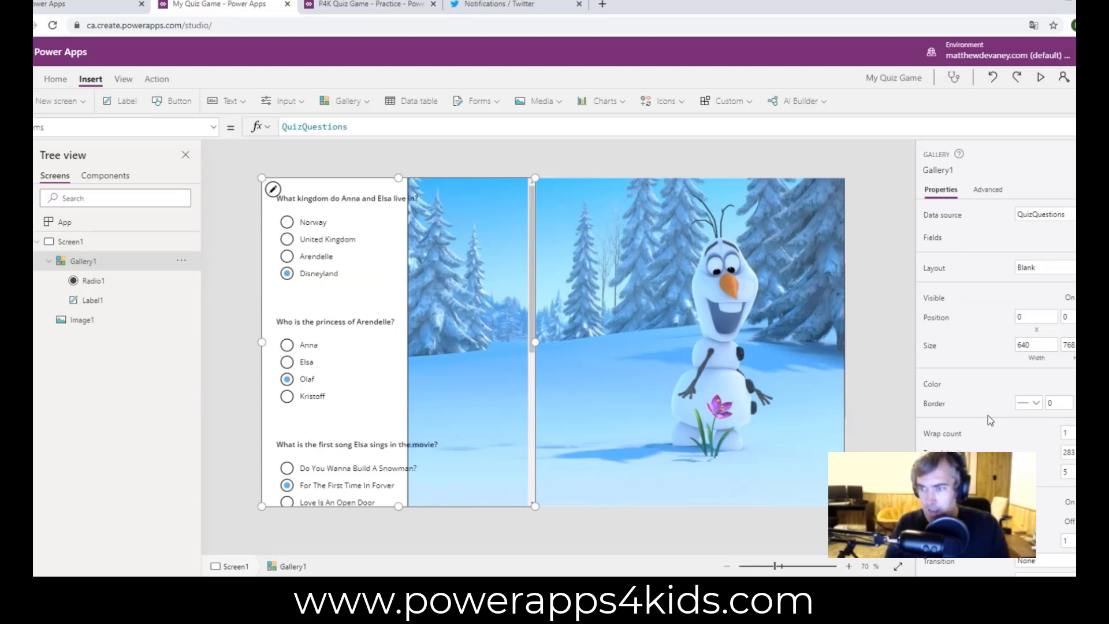
scroll(988, 415, "down", 1)
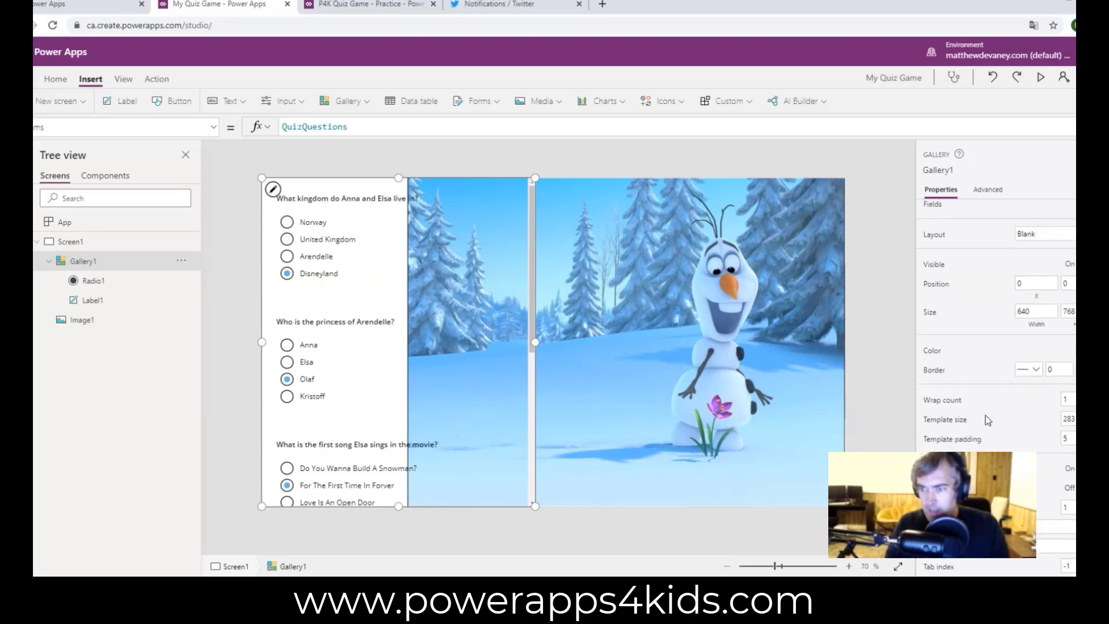
left_click(214, 129)
scroll(173, 225, "up", 4)
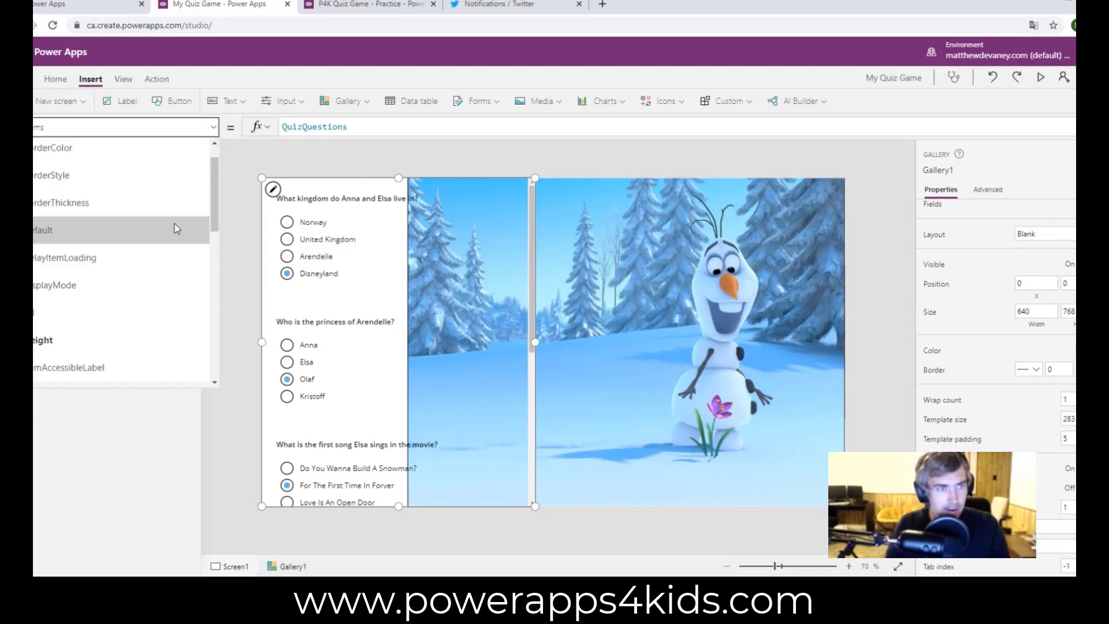
left_click(165, 312)
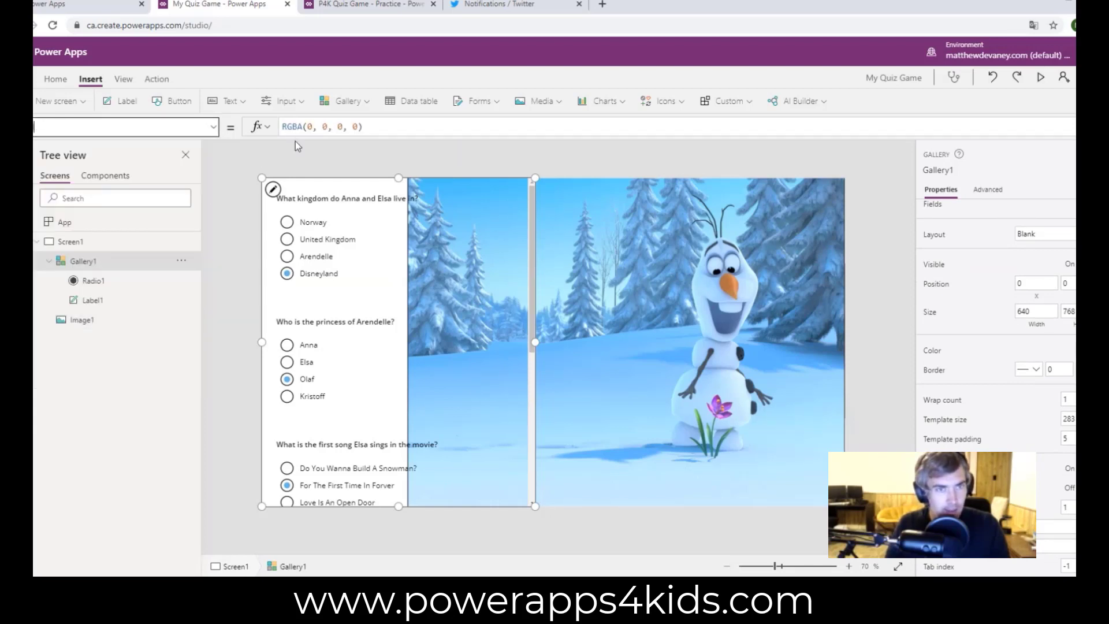
triple_click(378, 129)
type("w")
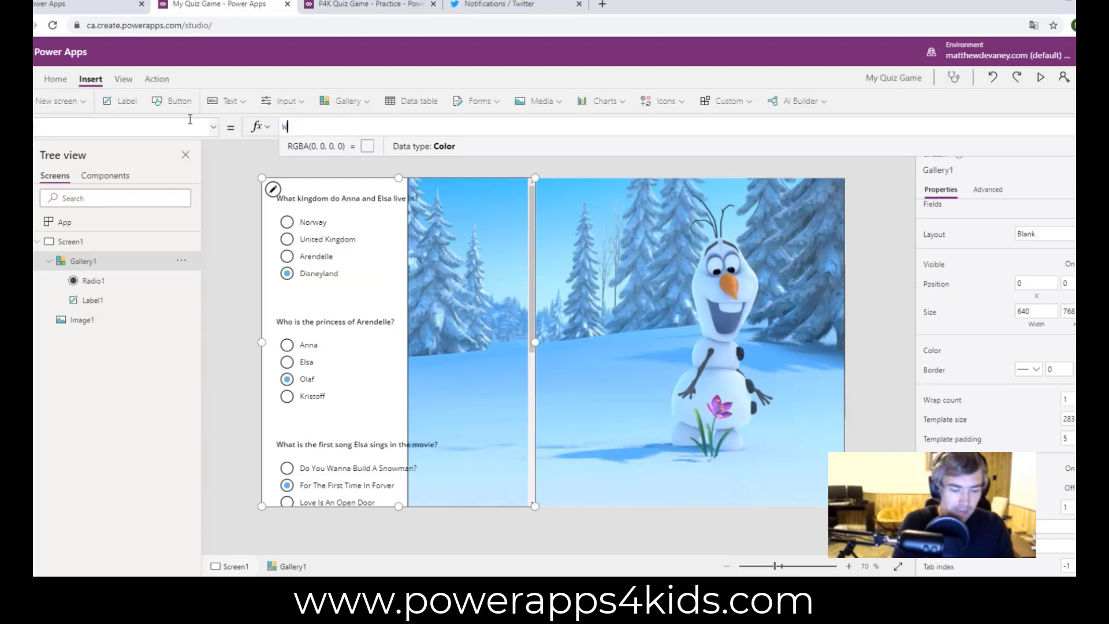
type("hite")
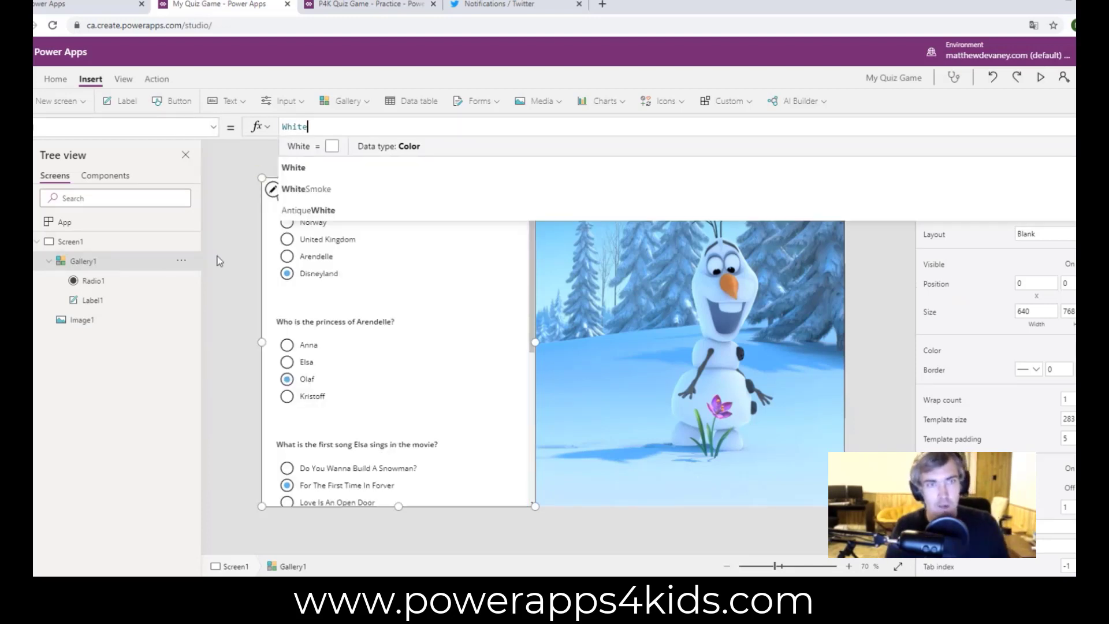
left_click(223, 292)
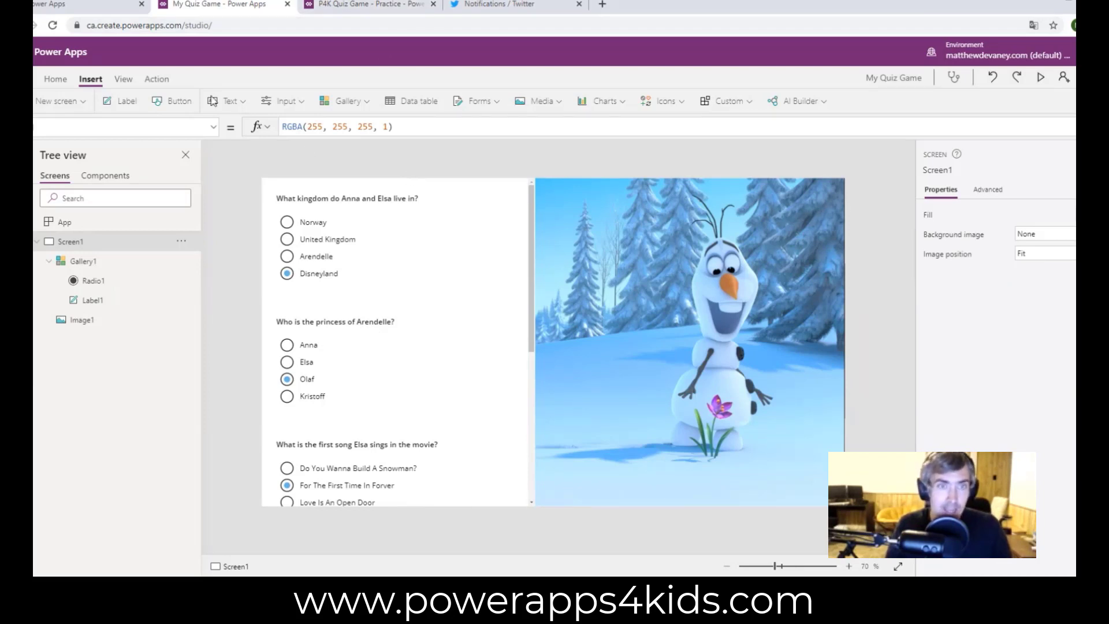
Step: Insert a text label and stretch it across the top of the visible Olaf image, about 97 high
left_click(216, 104)
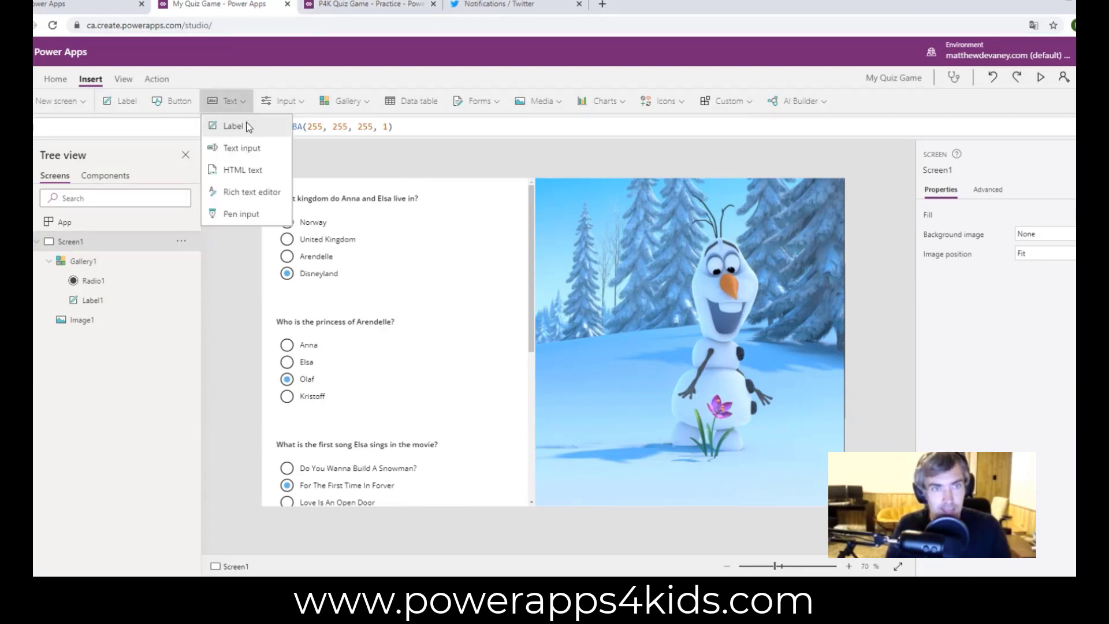
key("Escape")
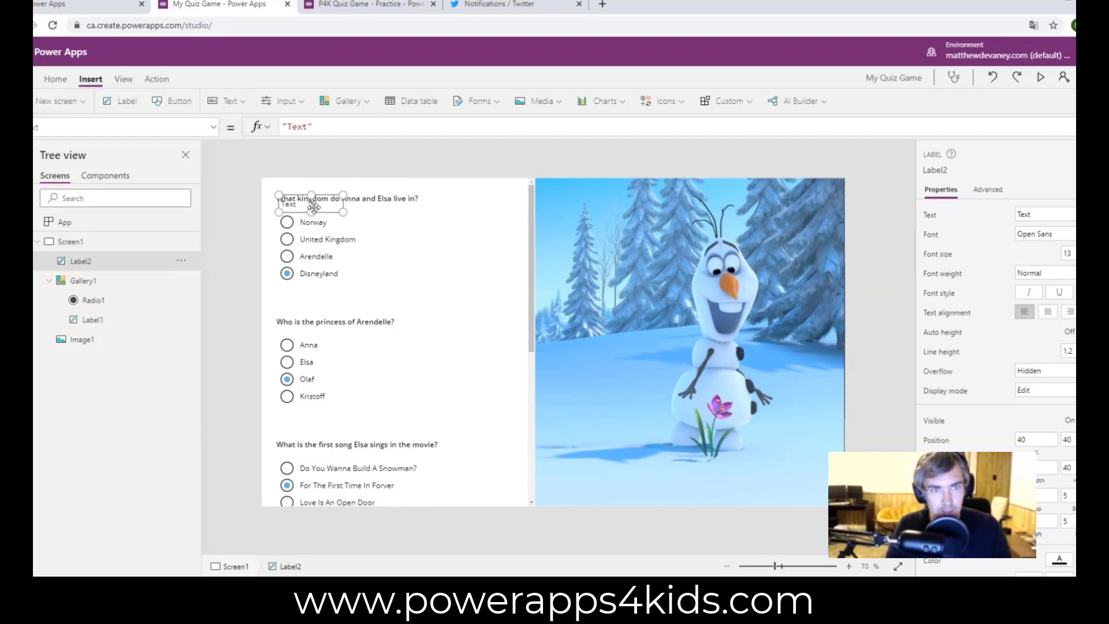
left_click_drag(306, 188, 535, 219)
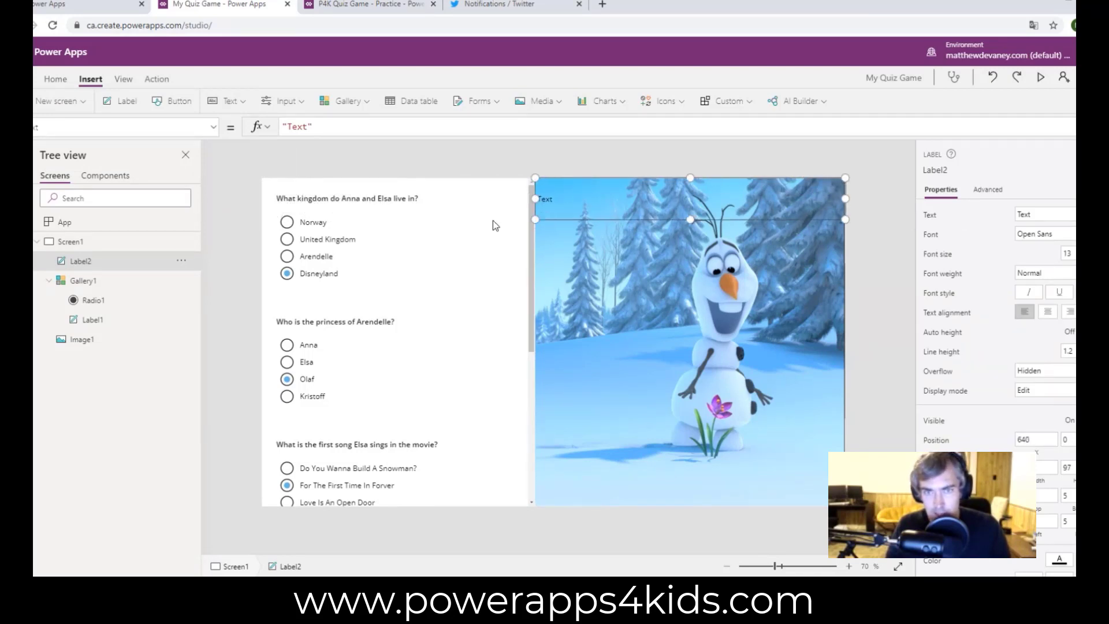
Step: Fill the new label above Olaf with the light blue theme color RGBA(102, 182, 227, 1)
left_click(70, 81)
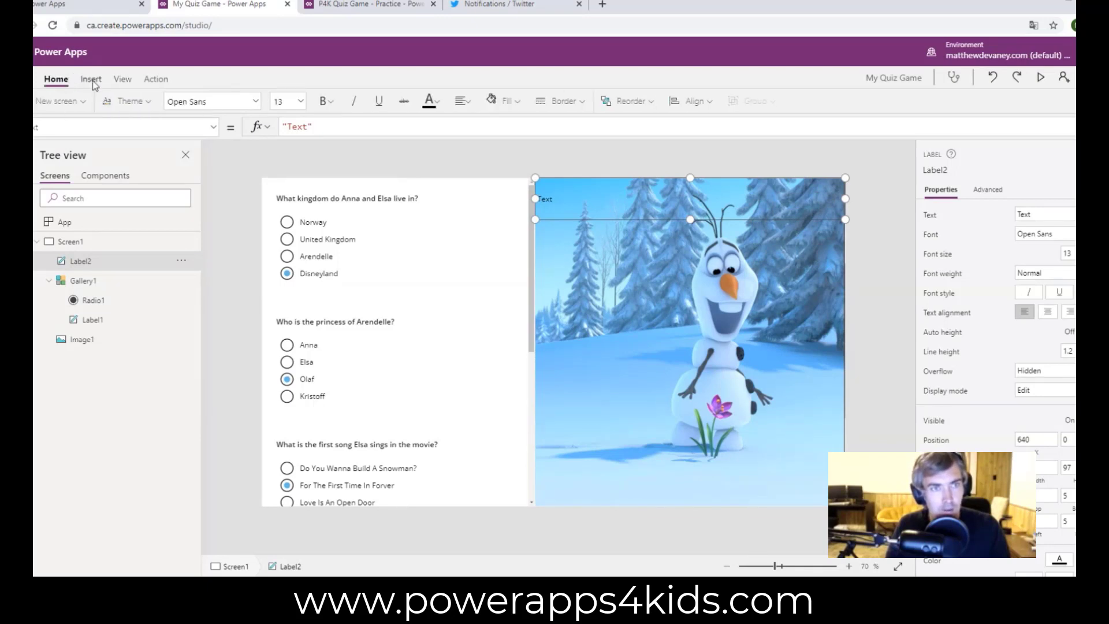
left_click(517, 104)
left_click(583, 218)
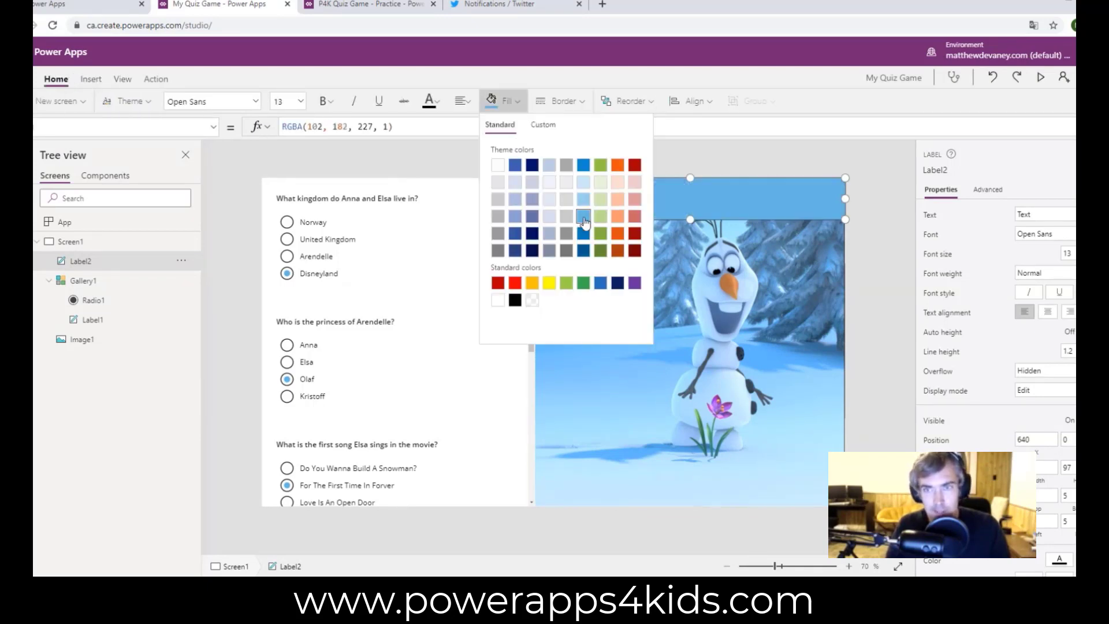
left_click(889, 198)
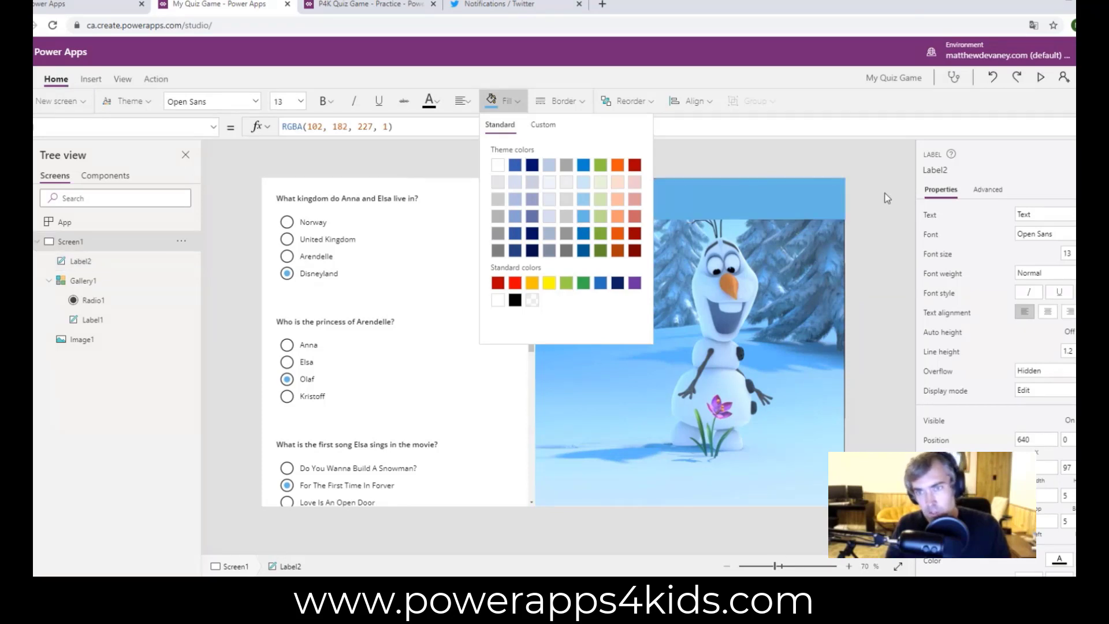
Step: Set the blue label's text color to white
left_click(772, 206)
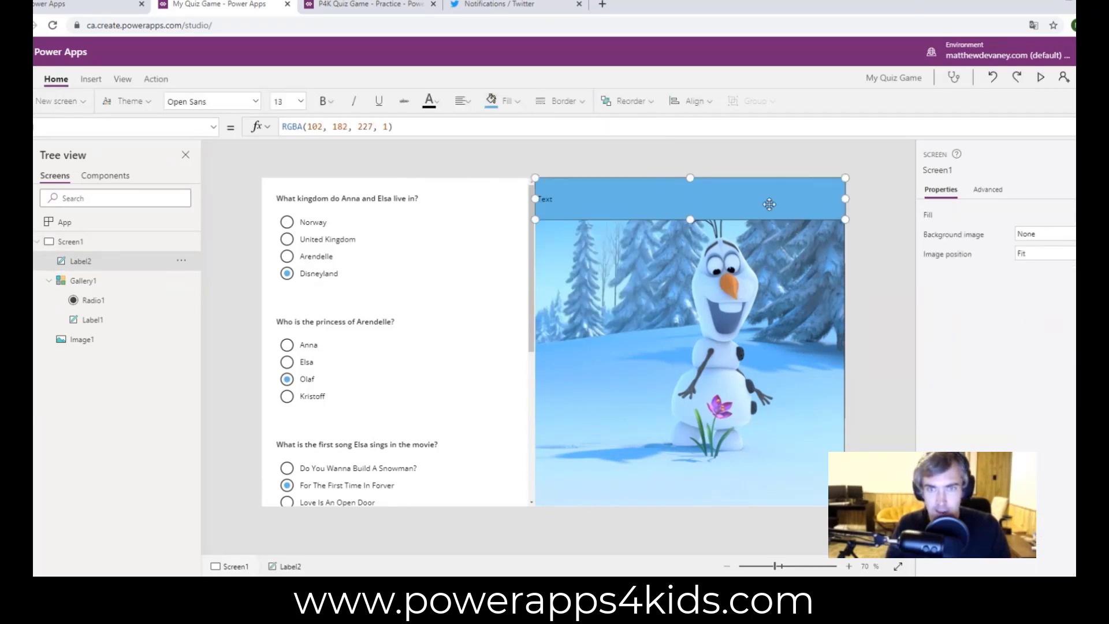
left_click(435, 108)
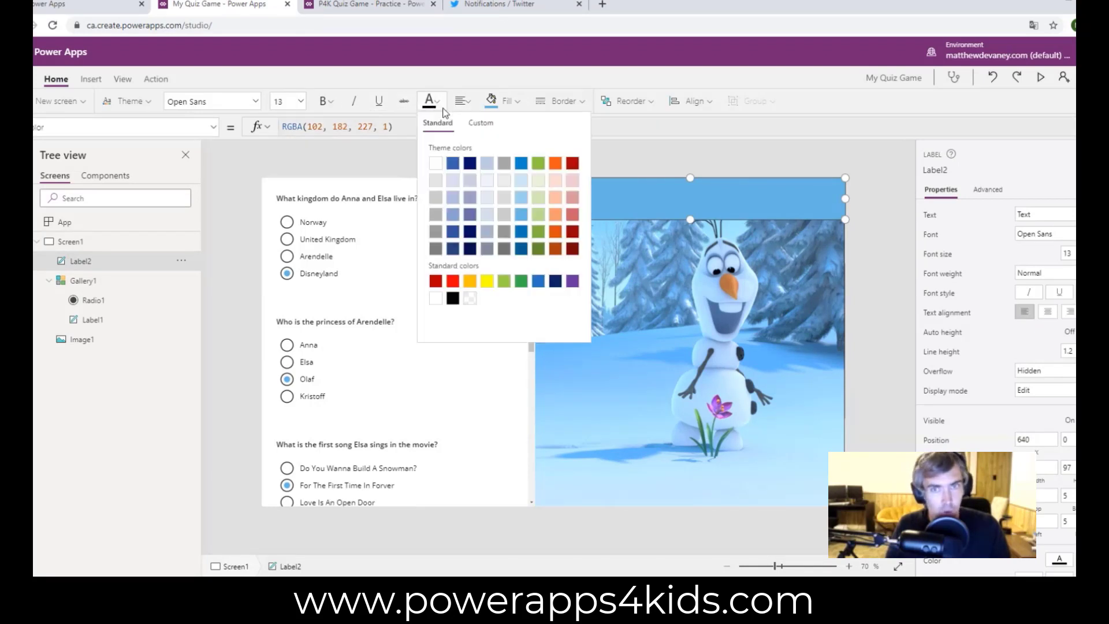
left_click(443, 165)
left_click(619, 154)
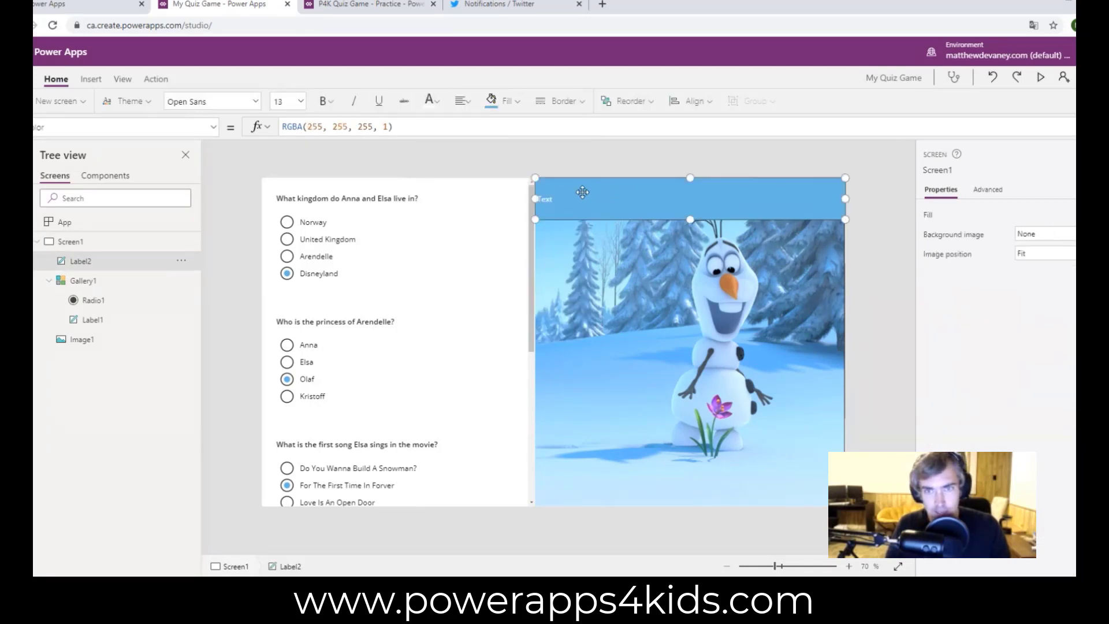
Step: Format the blue label's text with font size 36, semibold weight, italic style and center alignment
left_click(300, 101)
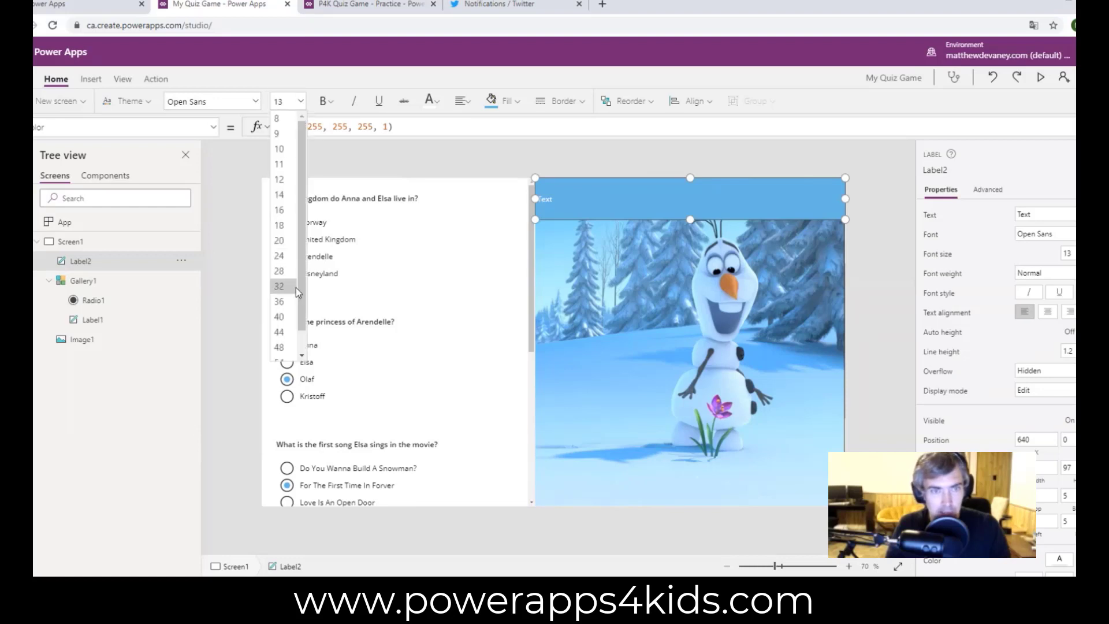
left_click(292, 307)
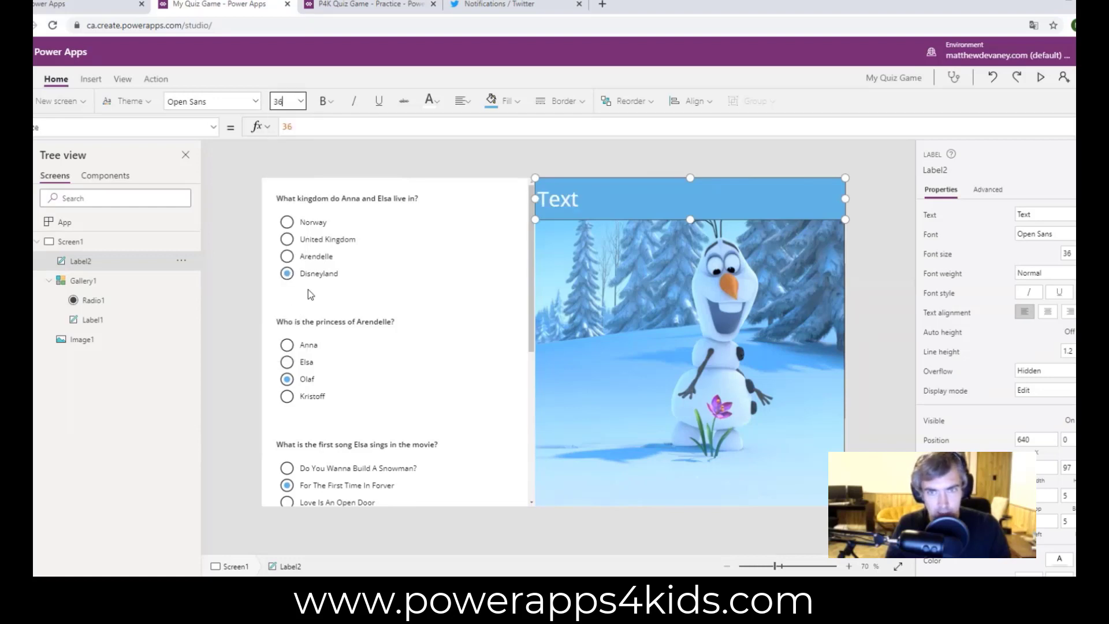
left_click(331, 103)
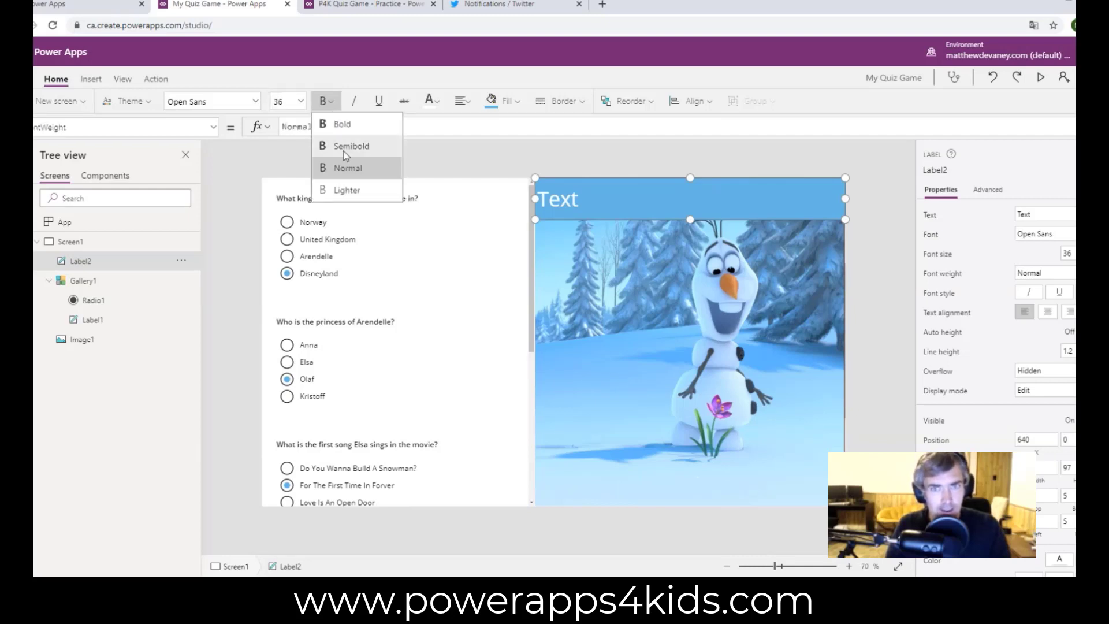
left_click(345, 148)
left_click(353, 101)
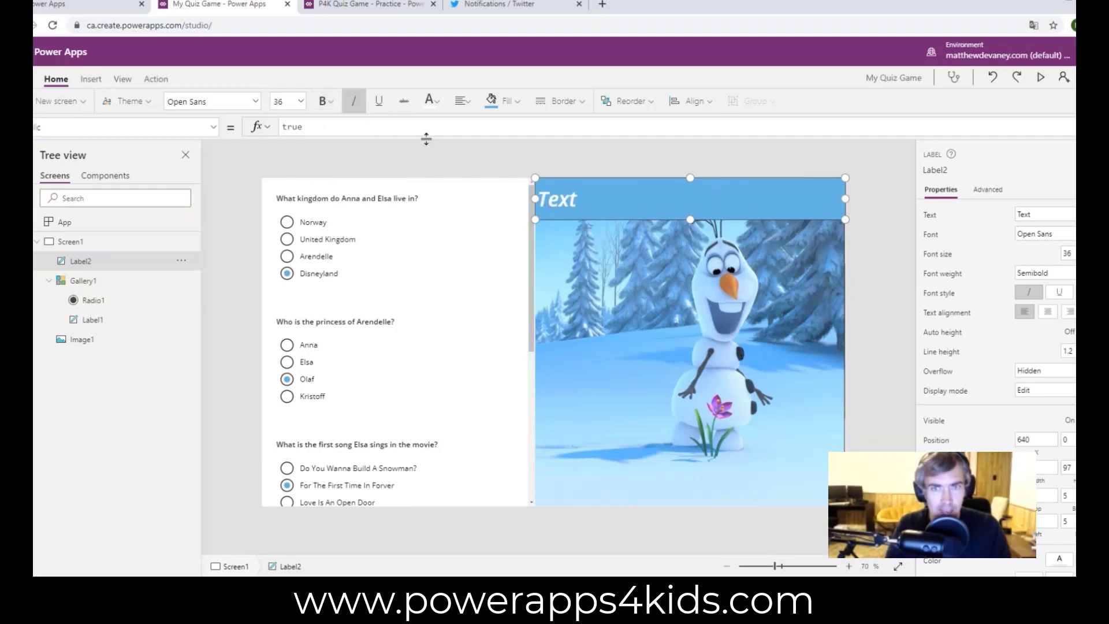
left_click(461, 102)
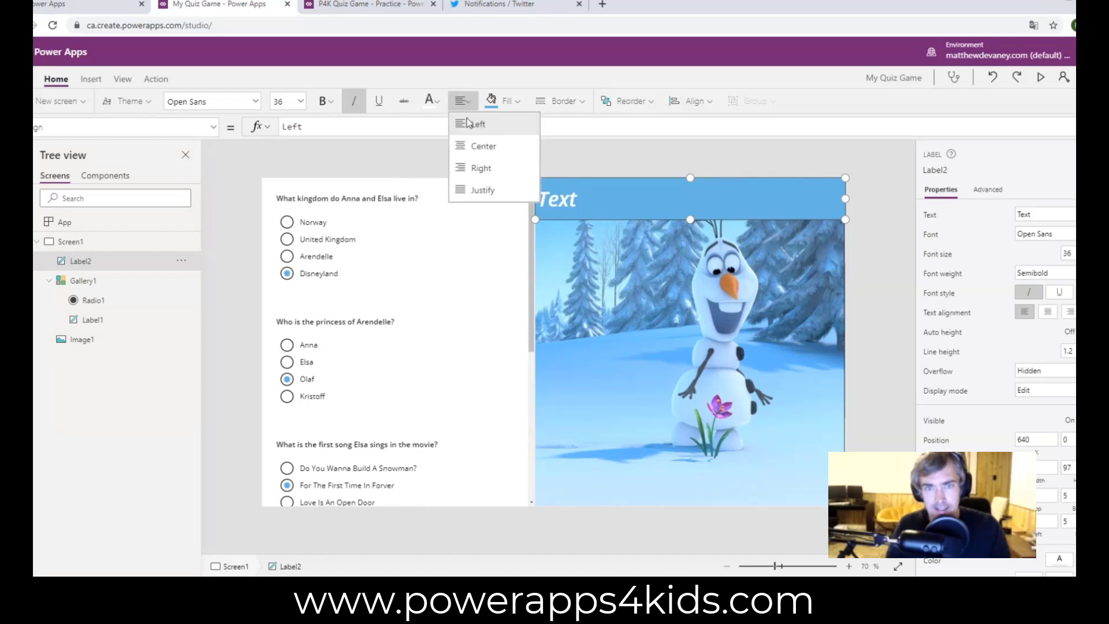
left_click(480, 154)
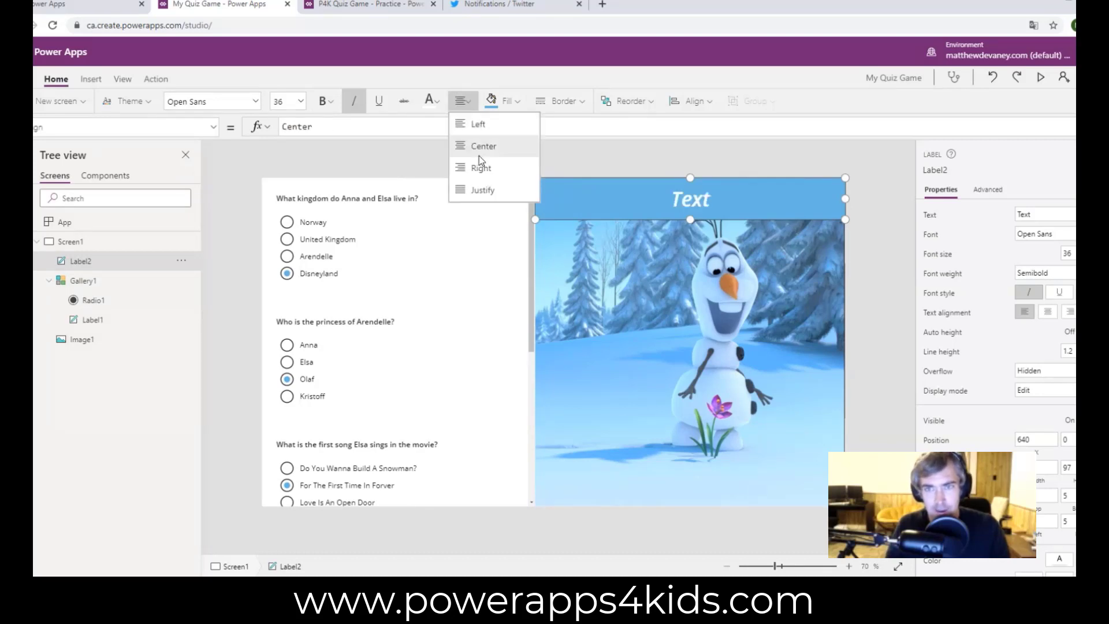
Step: Replace the blue label's placeholder text with the title "Frozen Quiz"
left_click(682, 197)
double_click(681, 197)
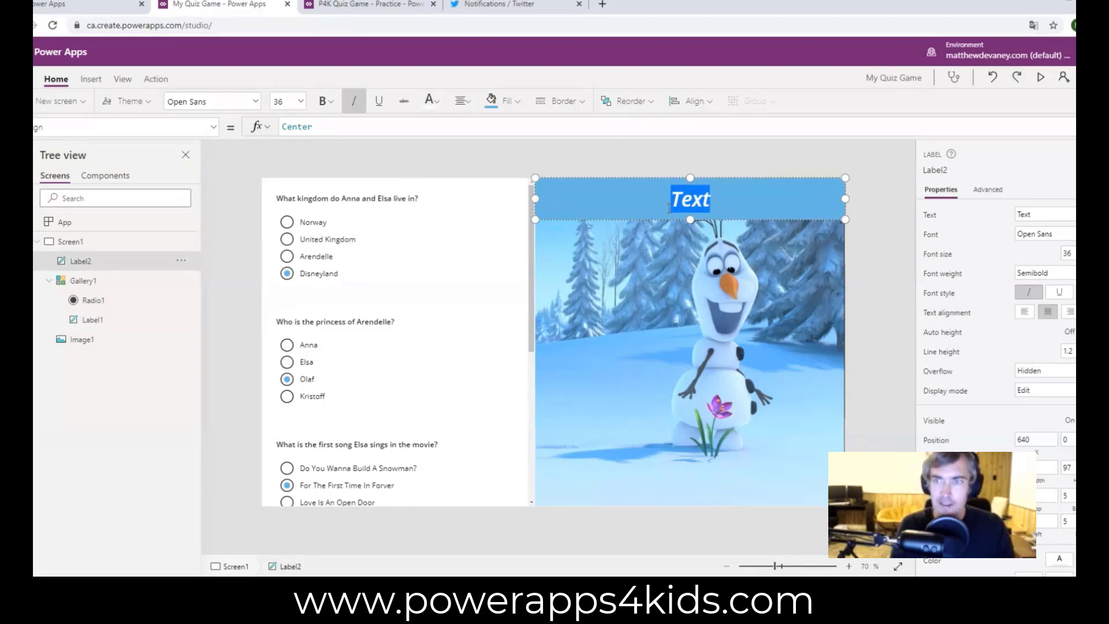
left_click(890, 199)
double_click(744, 189)
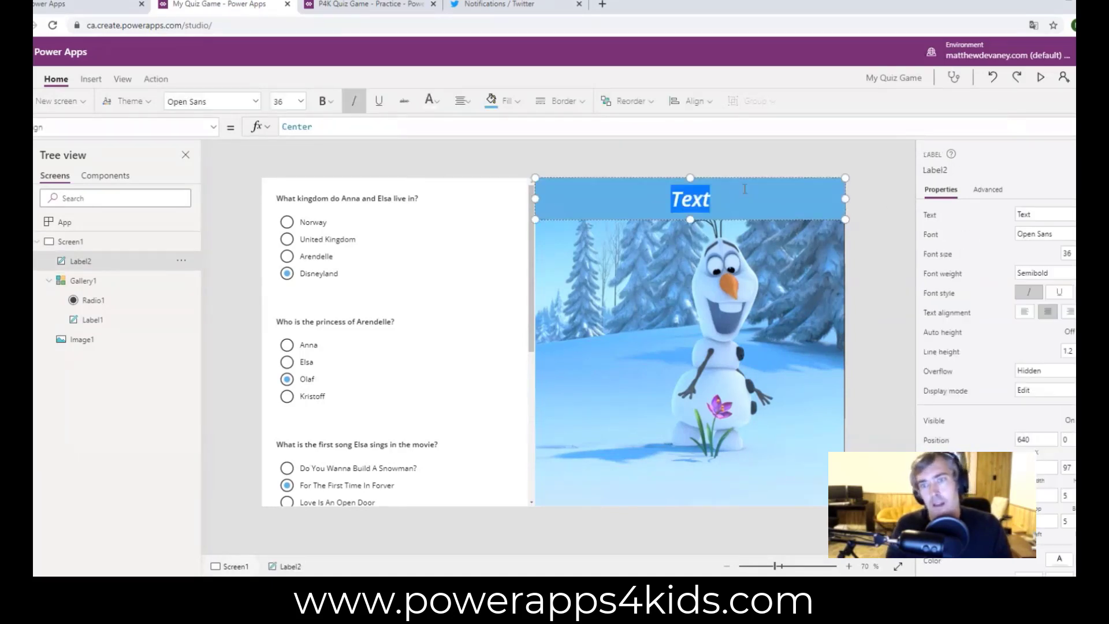
type("F")
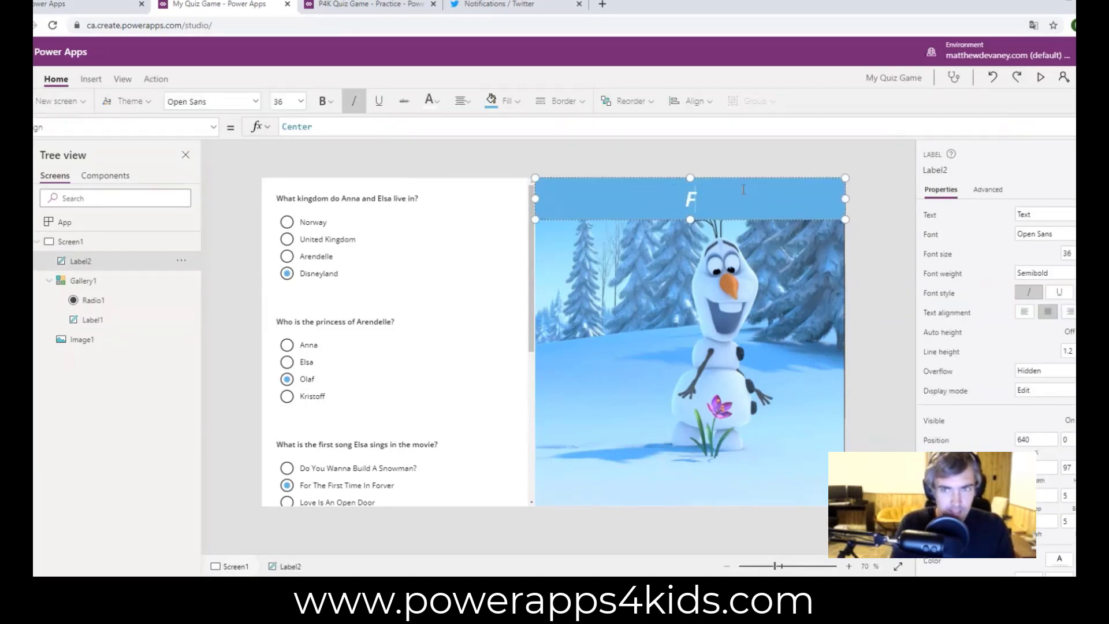
type("rozen Quiz")
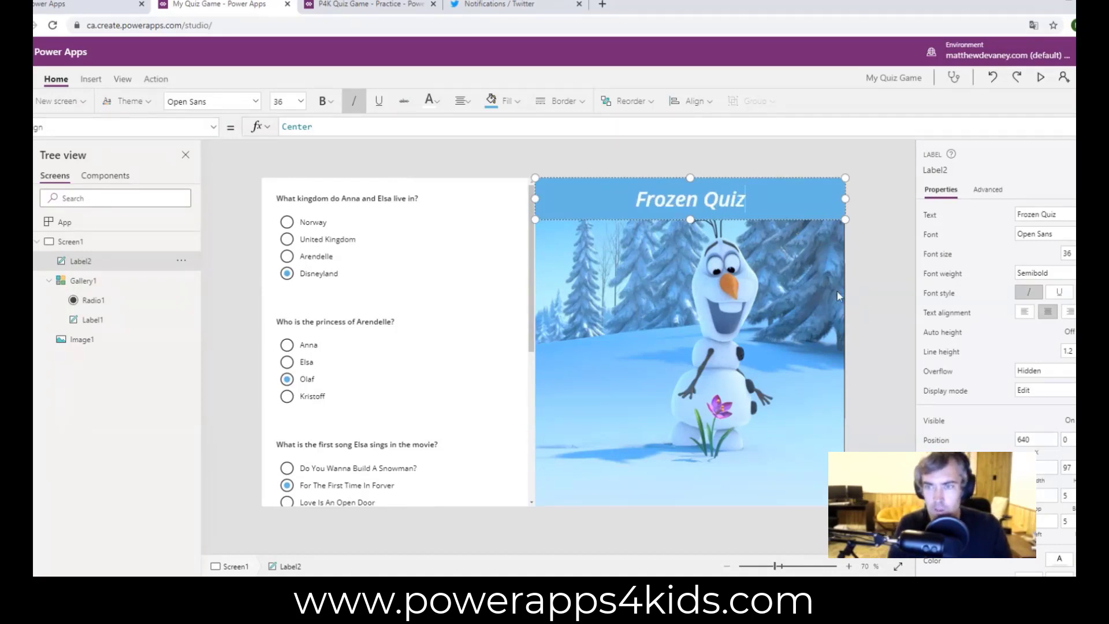
left_click(873, 305)
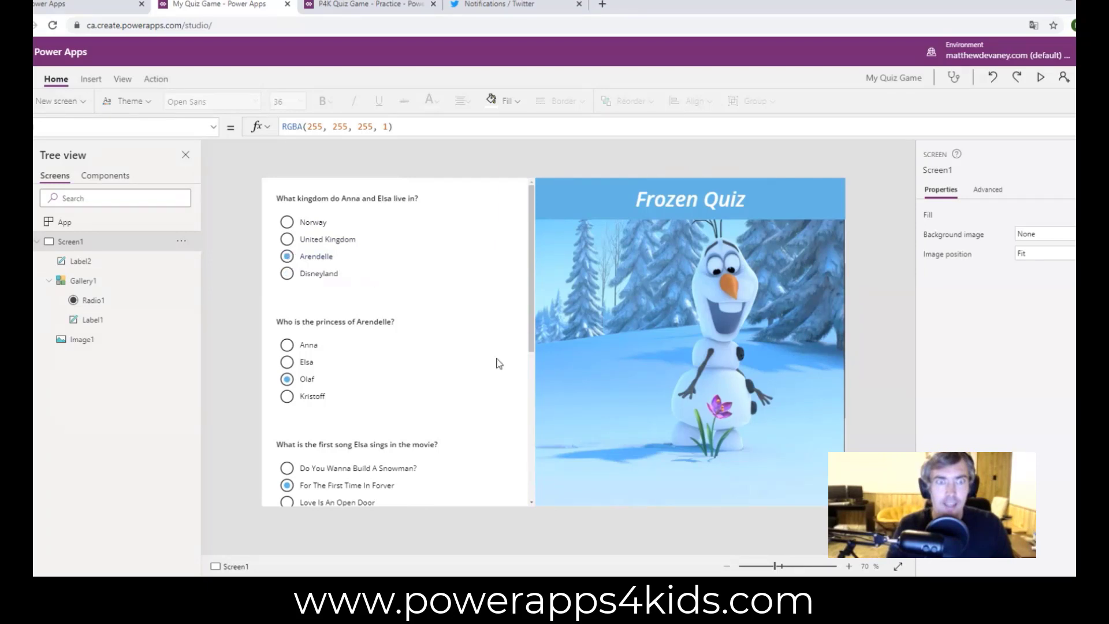
Step: Switch to the P4K Quiz Game - Practice app and toggle its answers on and off to examine the correct-answer layout
left_click(377, 6)
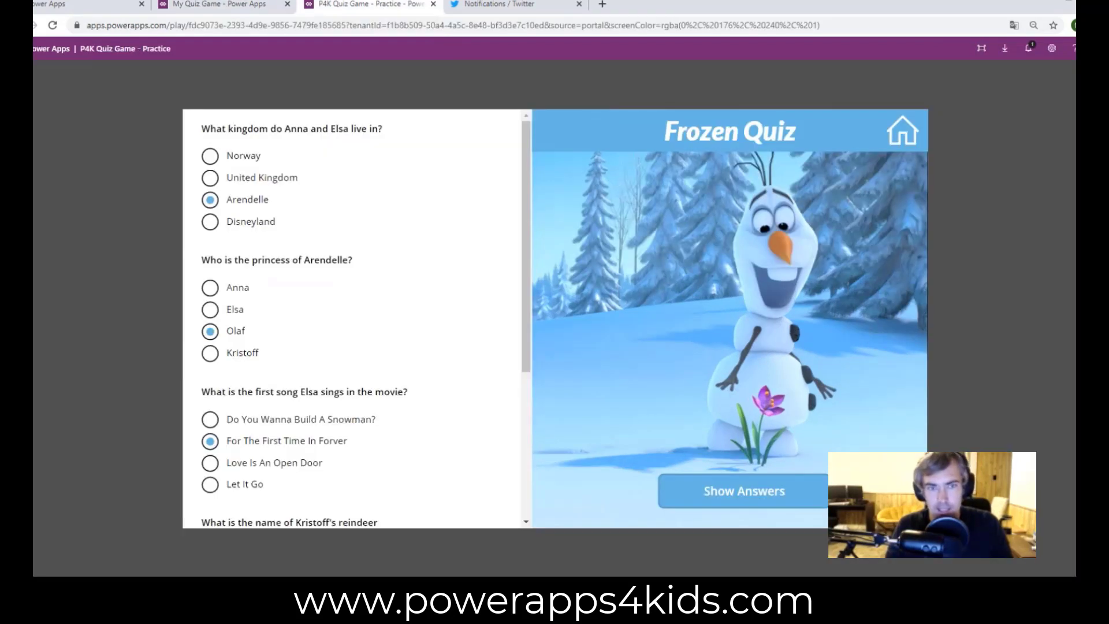
left_click(824, 488)
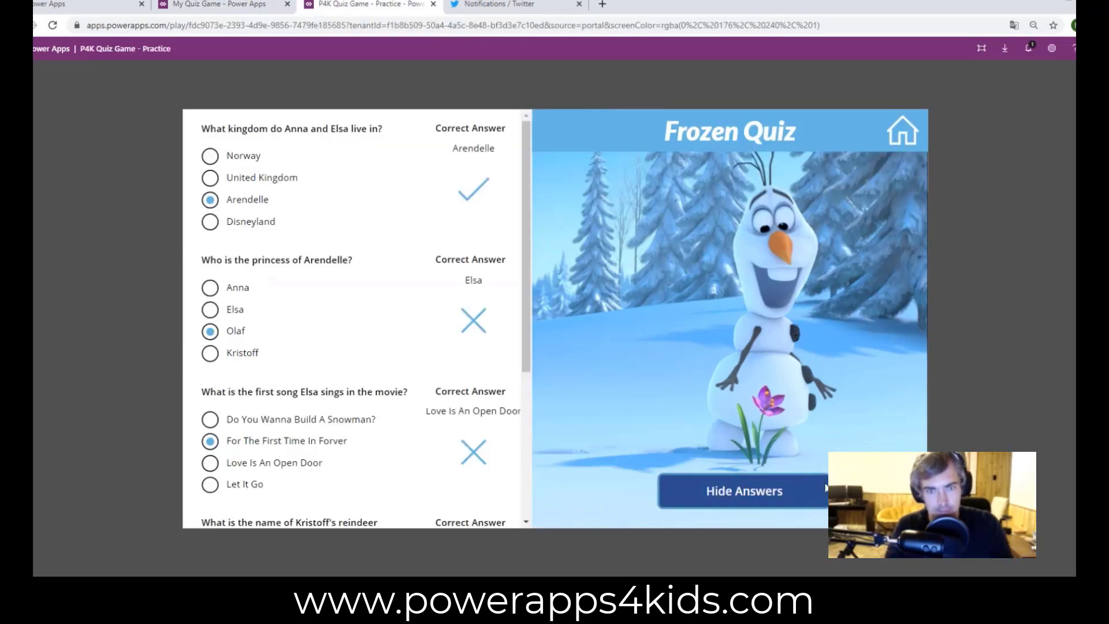
left_click(825, 488)
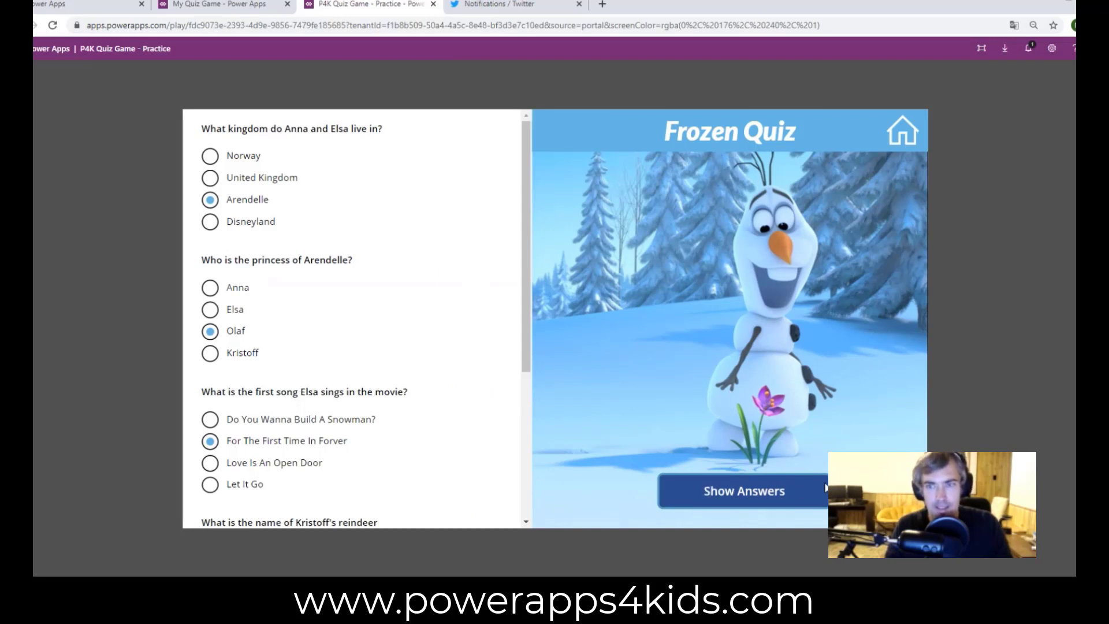
left_click(825, 489)
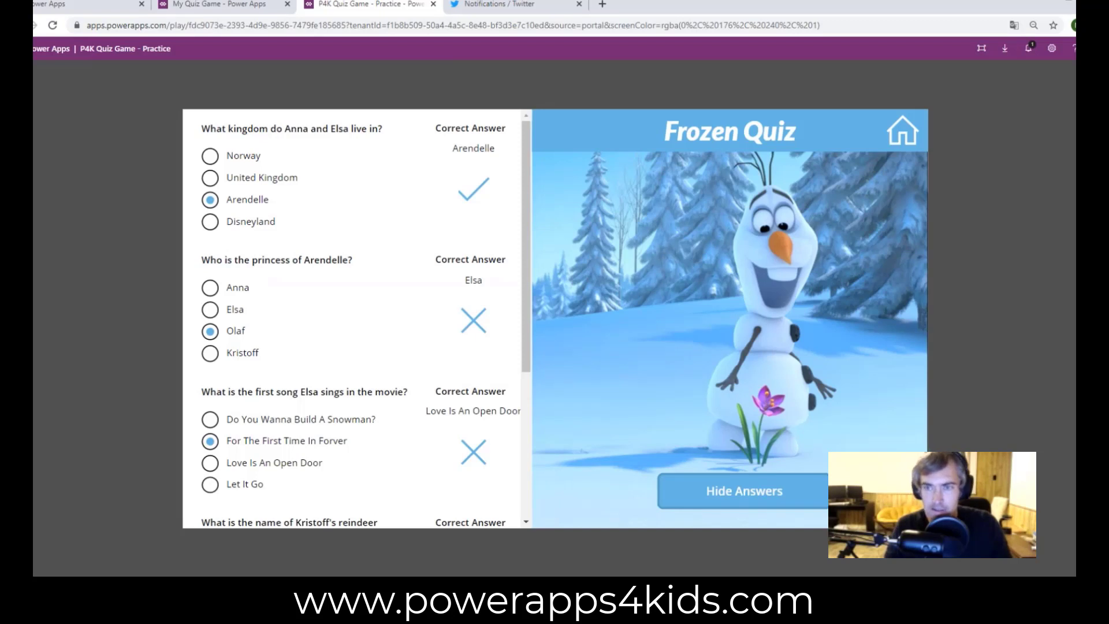
left_click(796, 487)
left_click(788, 493)
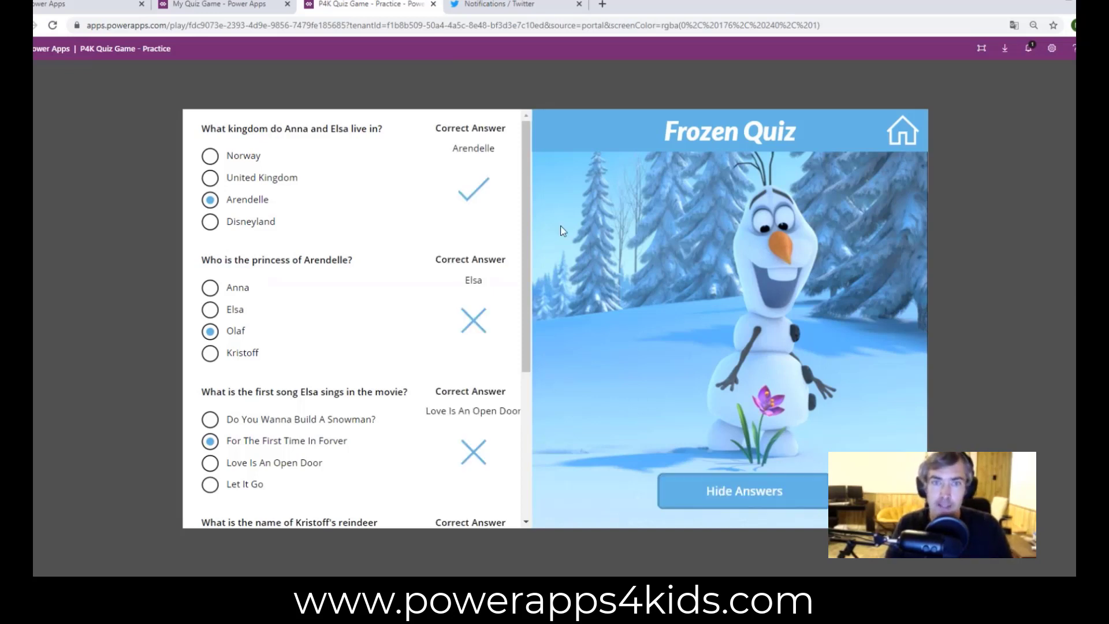
left_click(728, 492)
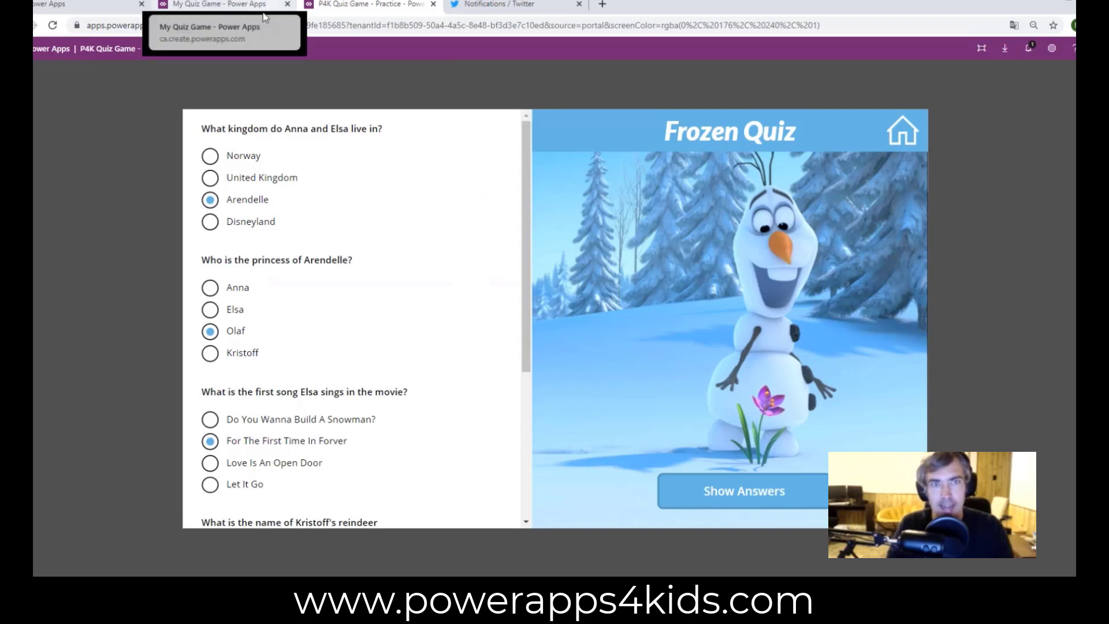
Step: Back in the My Quiz Game editor, insert a label into the gallery's first item and place it beside the question, at X about 480
left_click(231, 4)
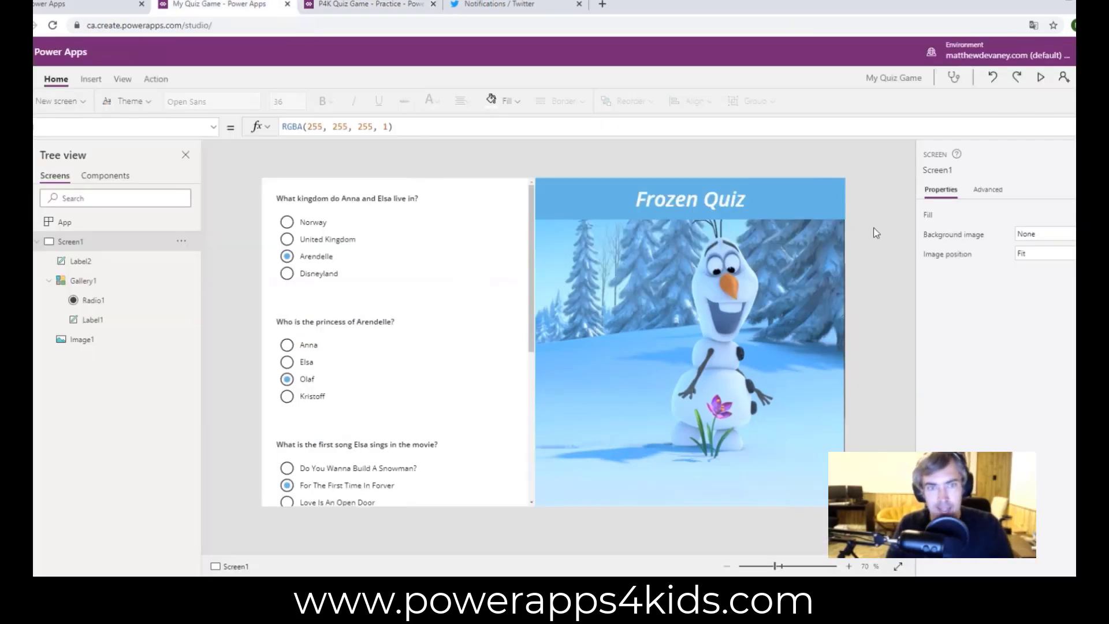
left_click(452, 292)
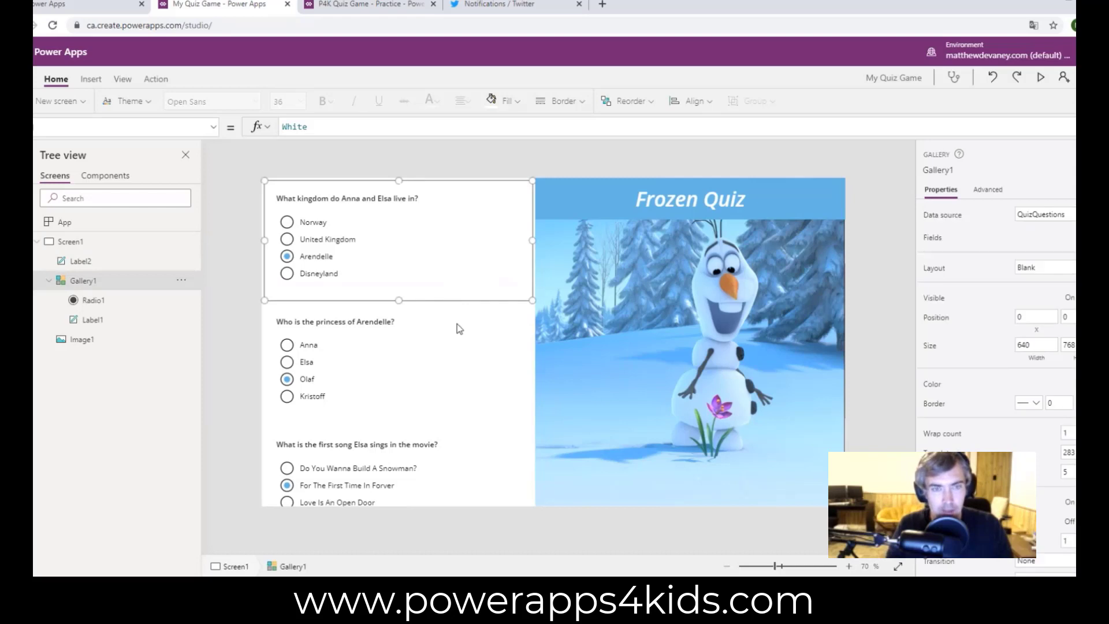
left_click(105, 81)
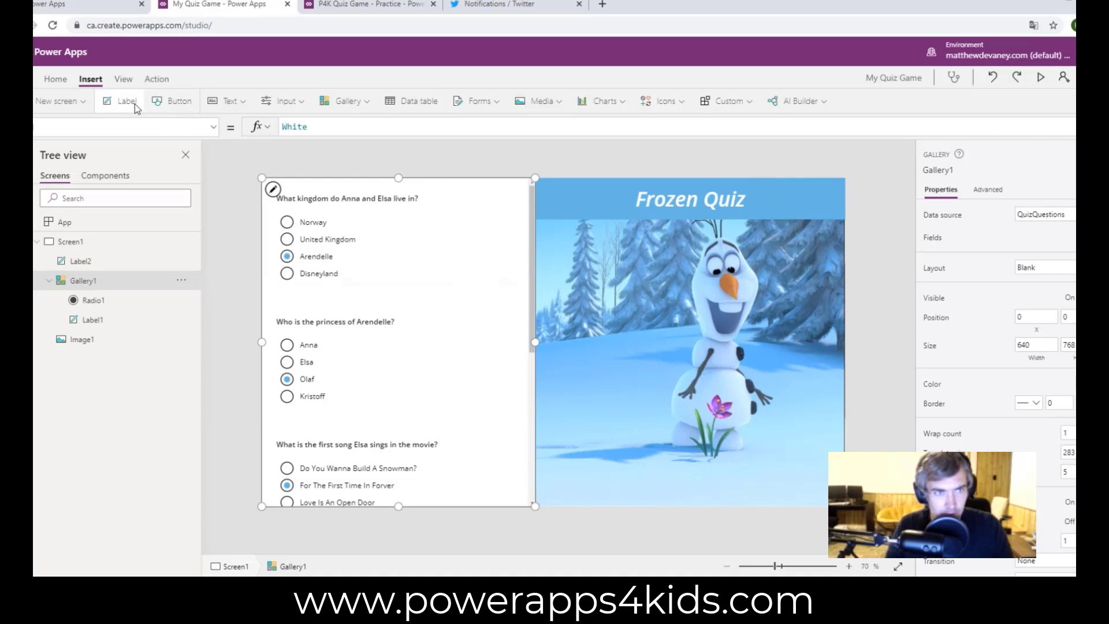
left_click(425, 249)
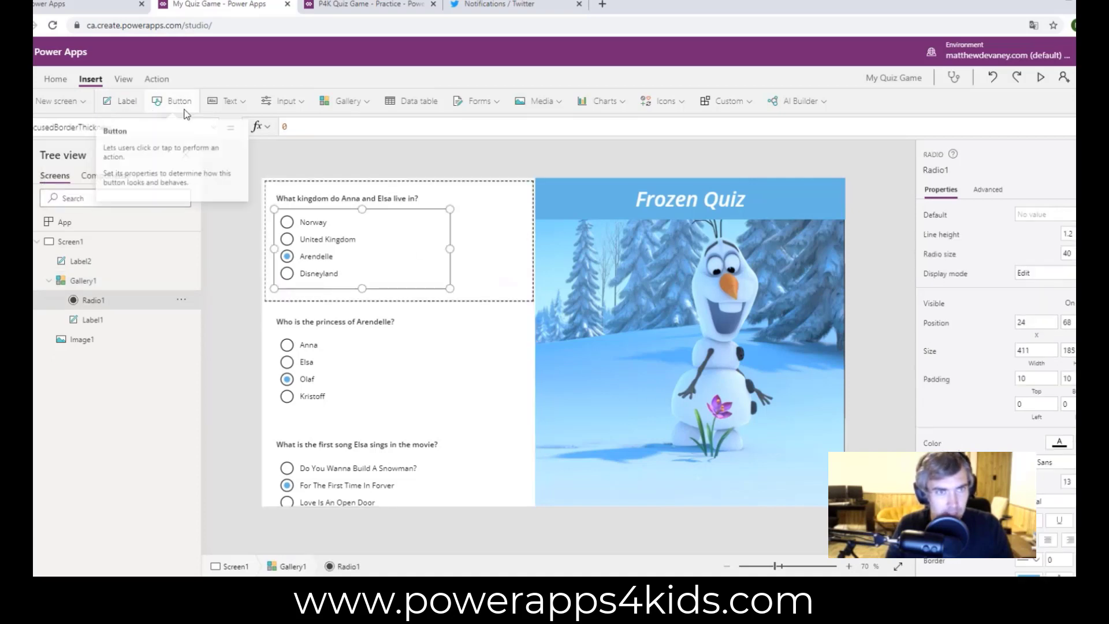
left_click(493, 228)
left_click(128, 103)
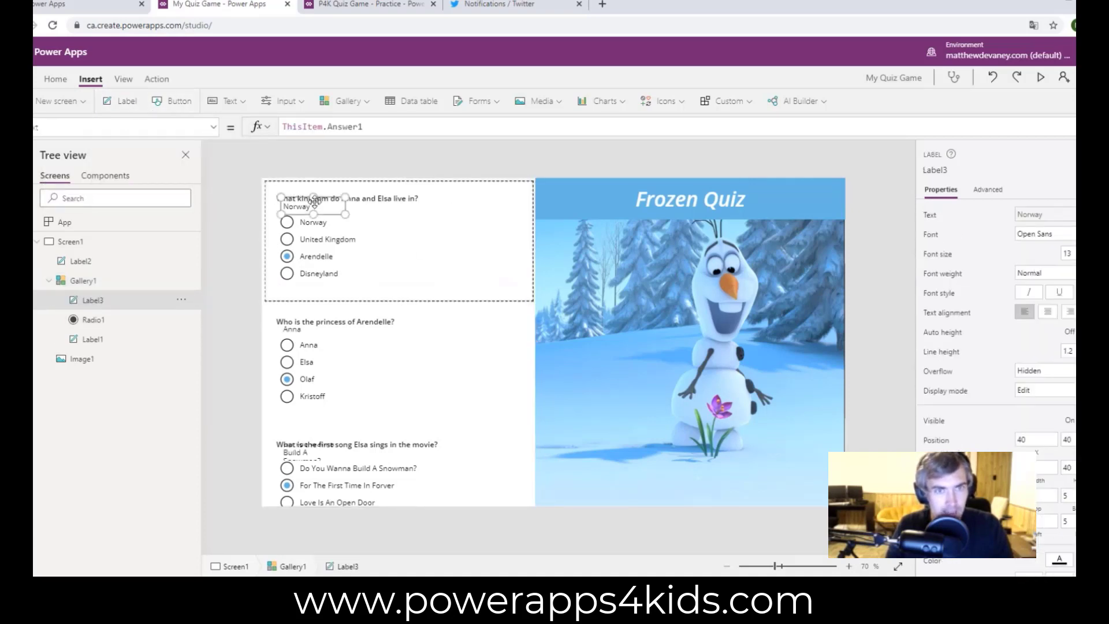
left_click_drag(313, 200, 509, 197)
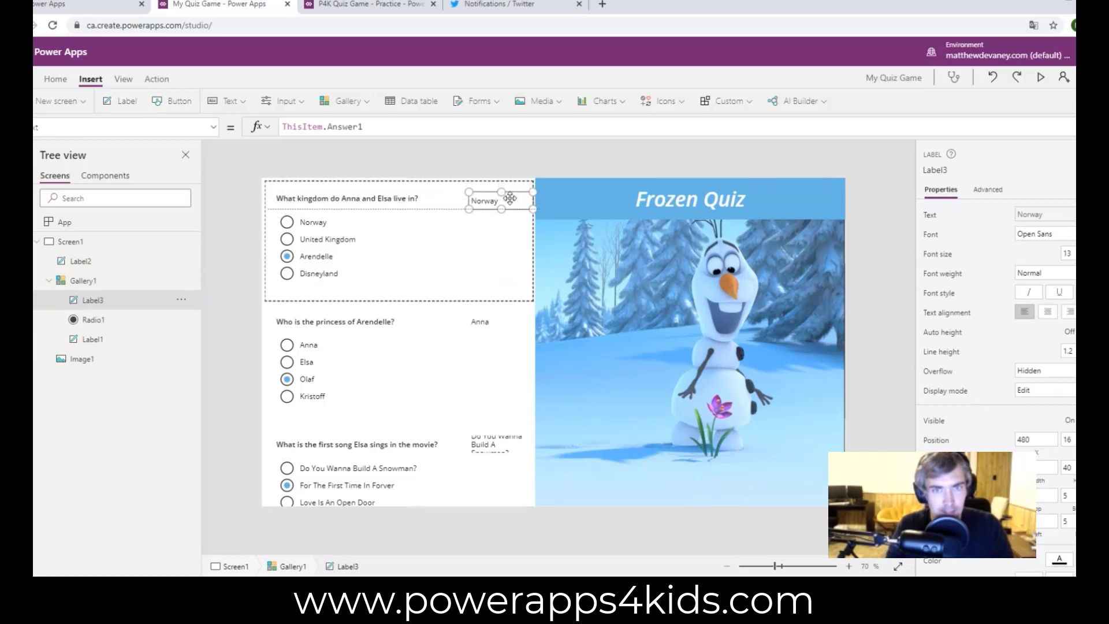
Step: Replace the formula of the gallery label beside the question with the text "Correct Answer"
left_click_drag(362, 124, 91, 102)
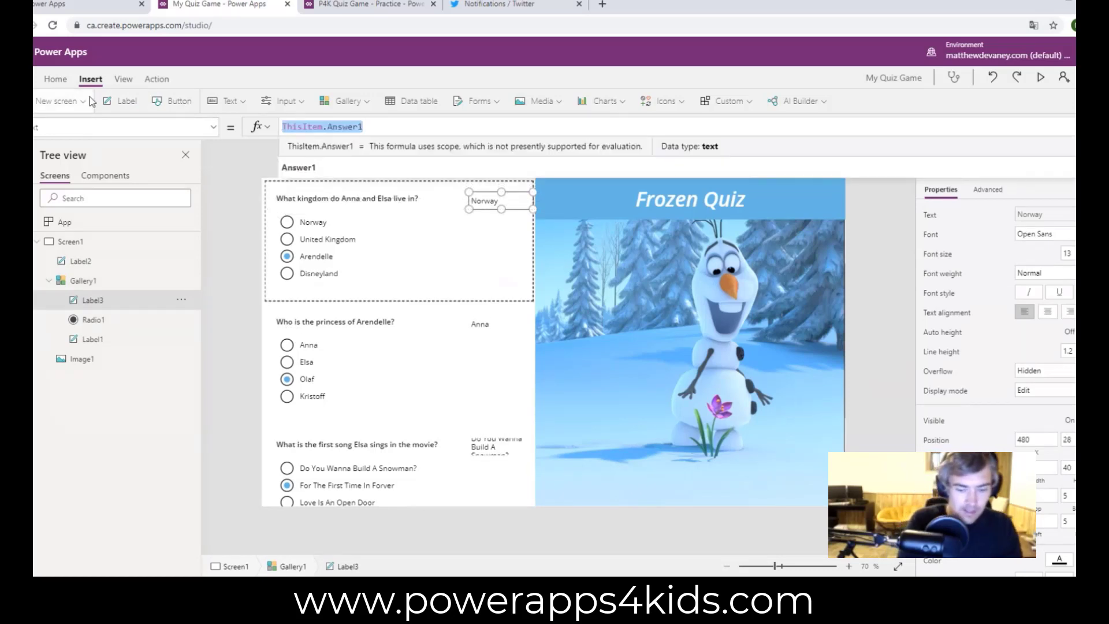
type("\"Correct")
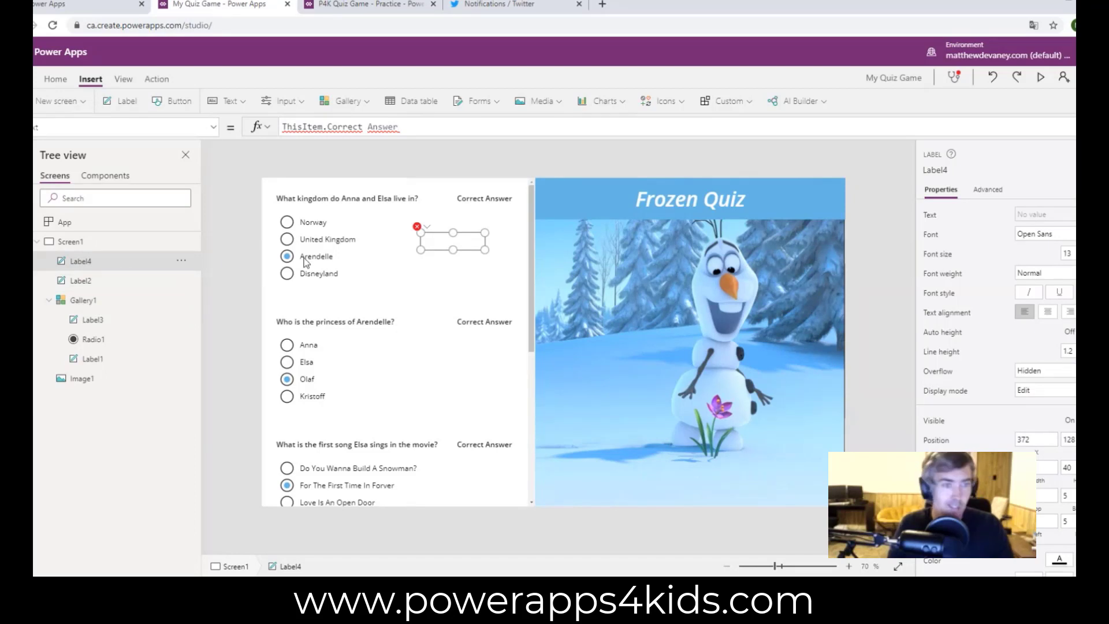
left_click(449, 242)
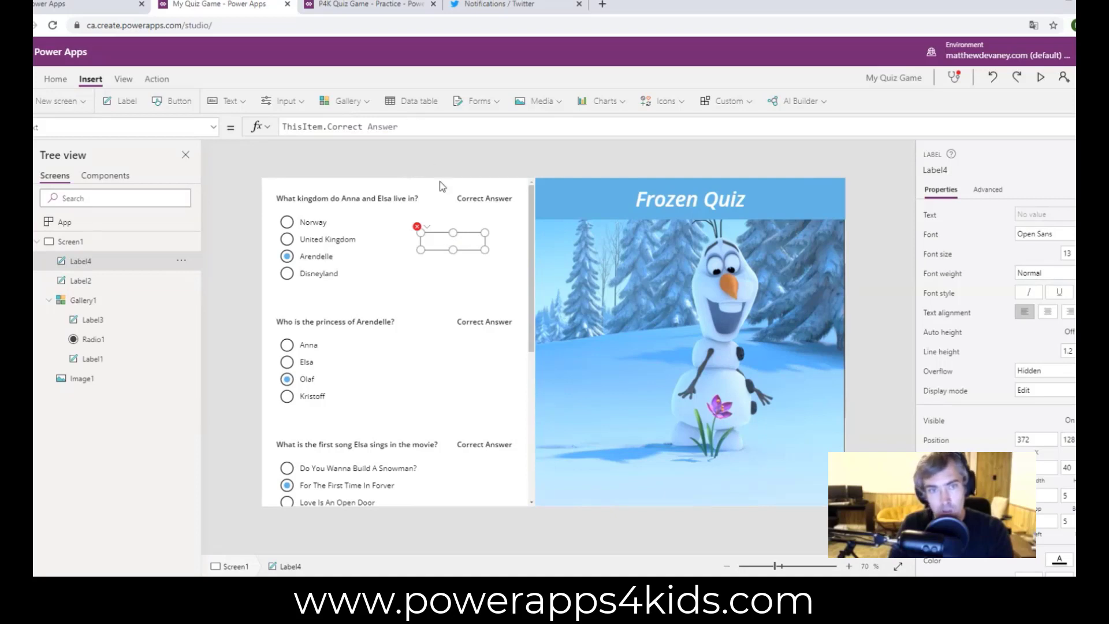